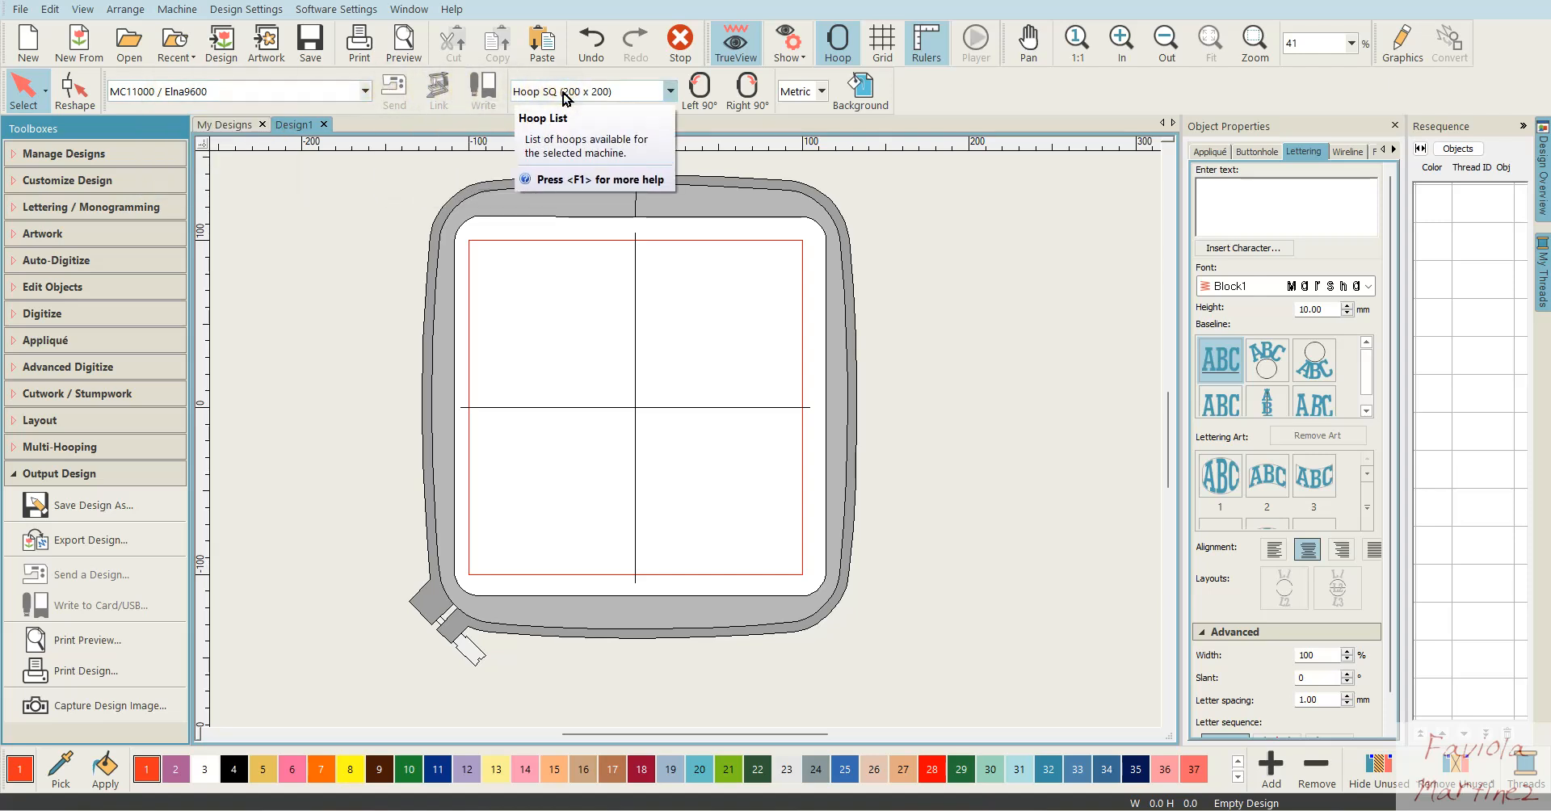
# Open the Angel Wings EMB design whose file name starts with 2 and inspect its stitches up close
pyautogui.click(129, 49)
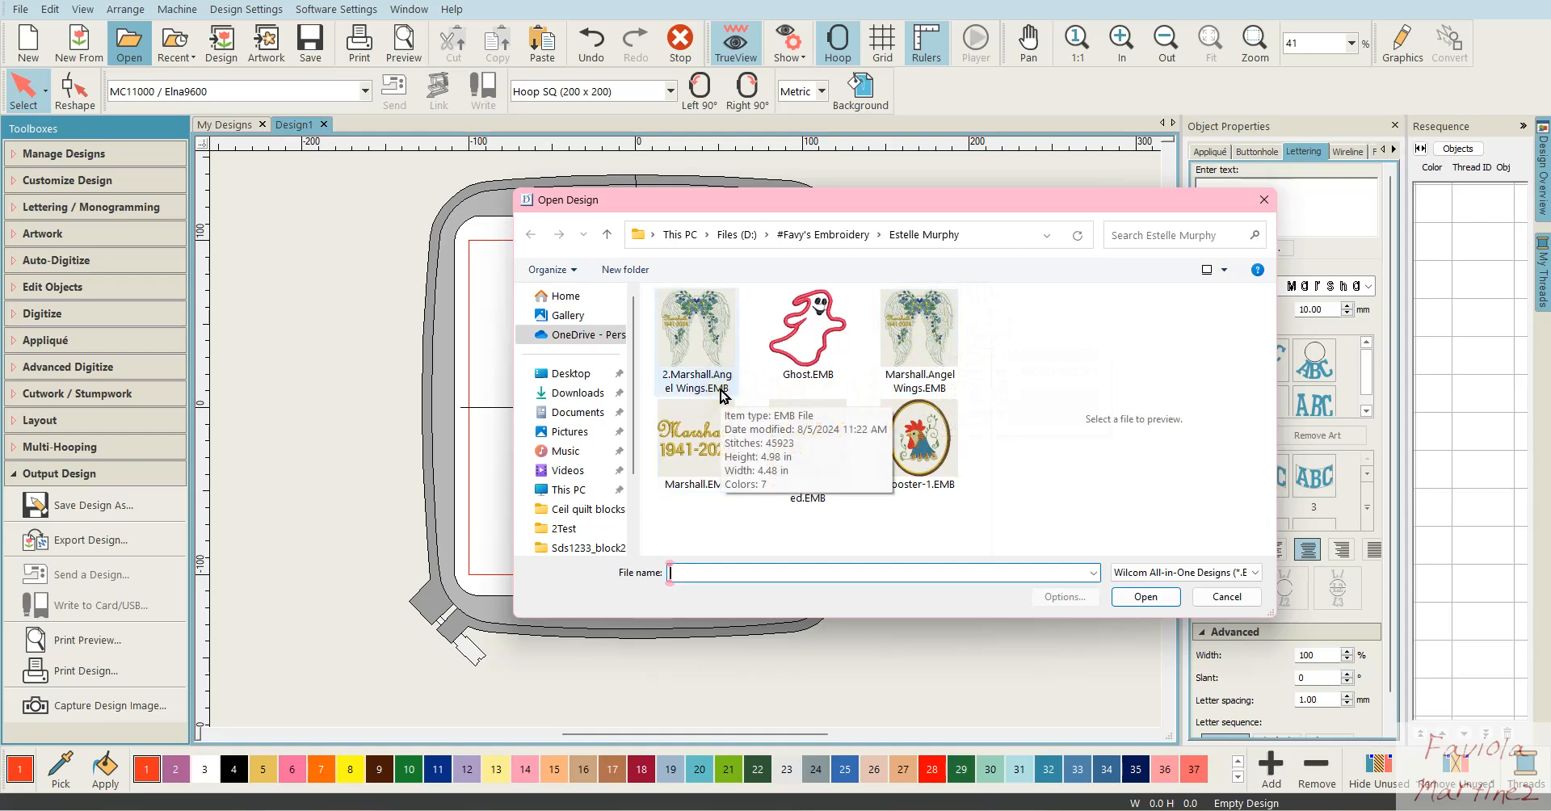
pyautogui.click(713, 349)
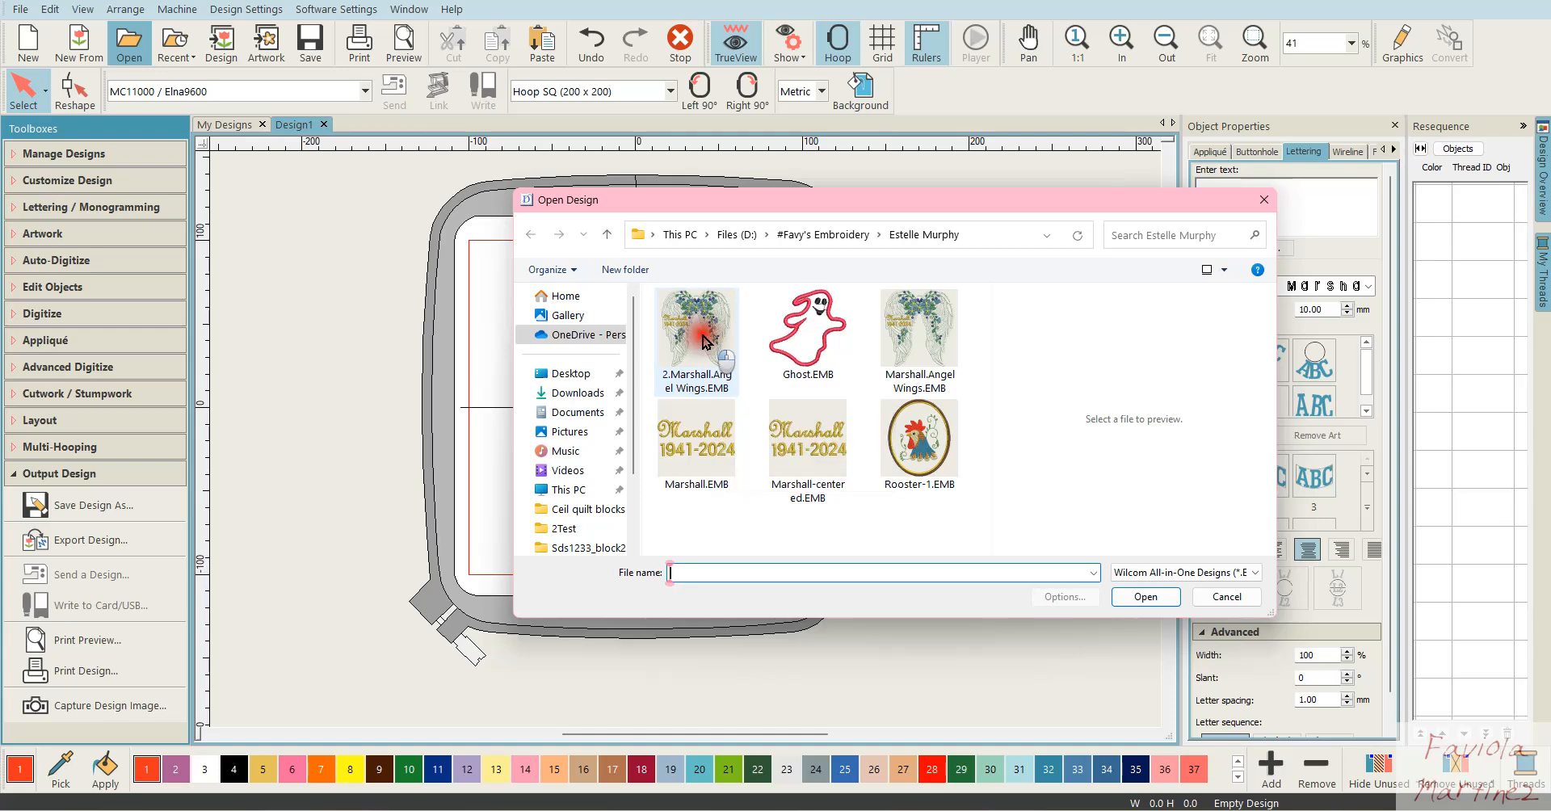
pyautogui.click(703, 336)
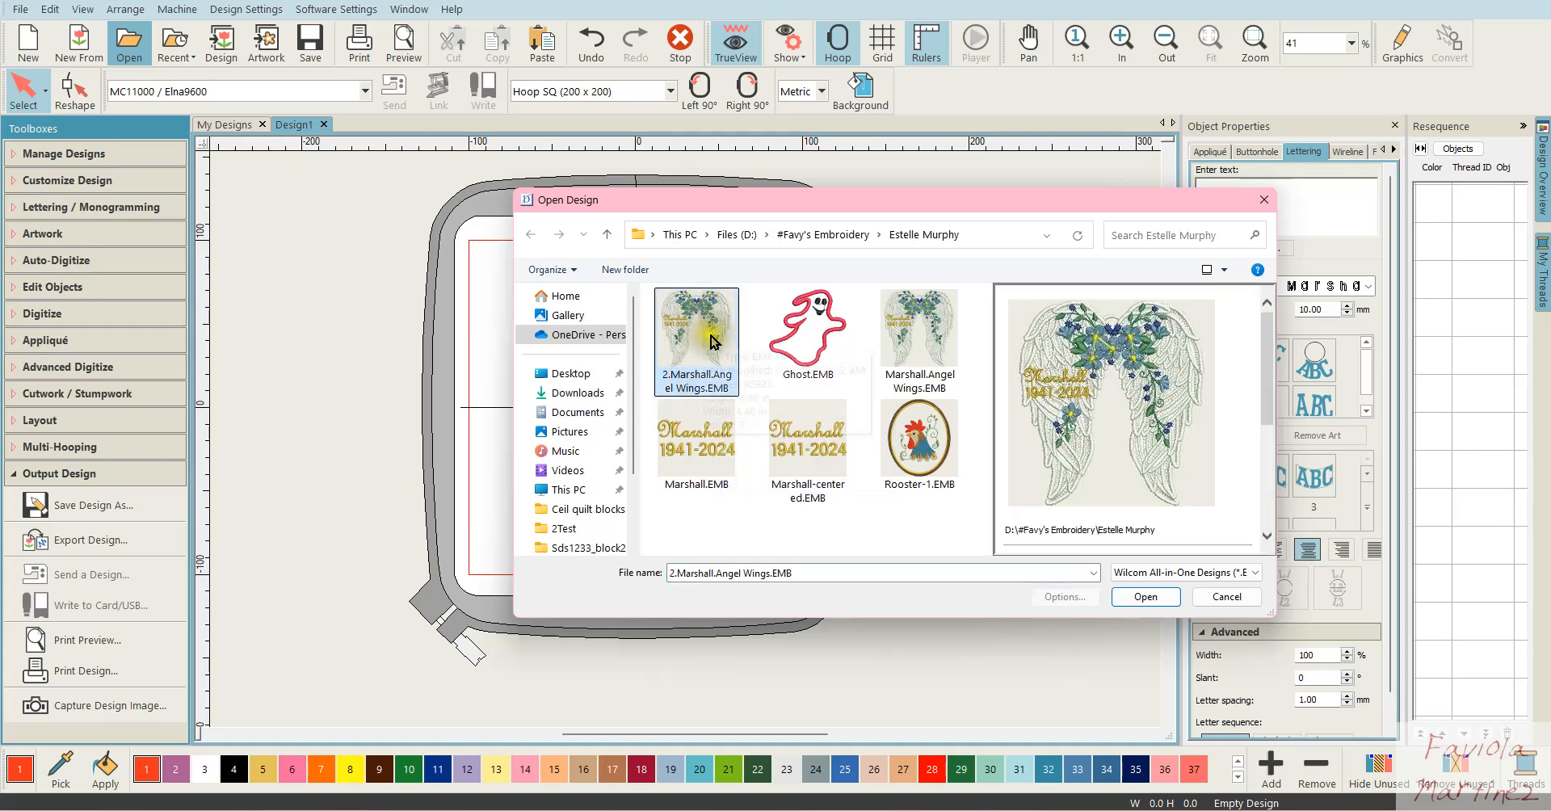
pyautogui.click(1146, 598)
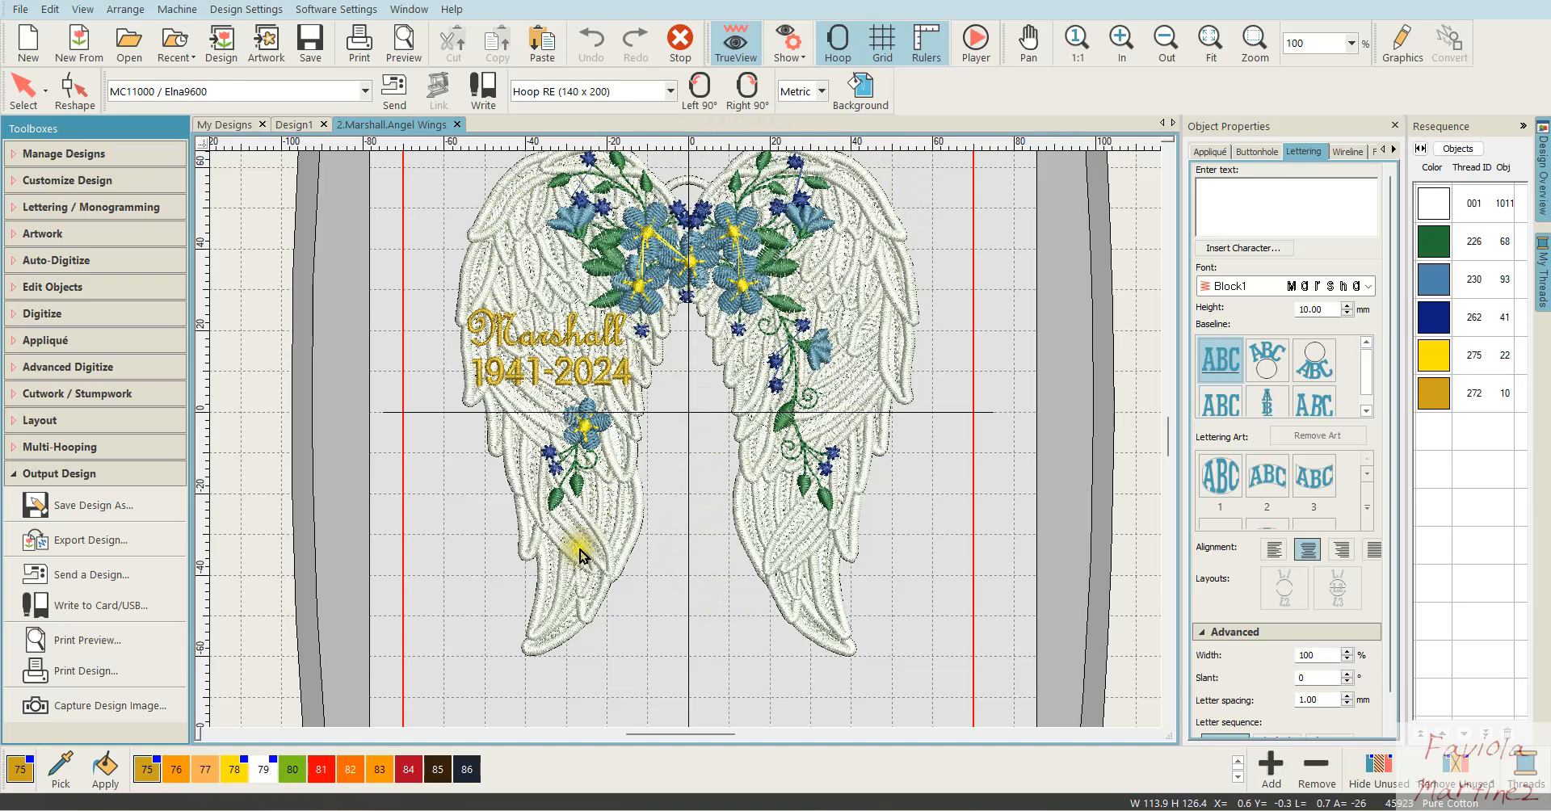
pyautogui.scroll(5, 614, 527)
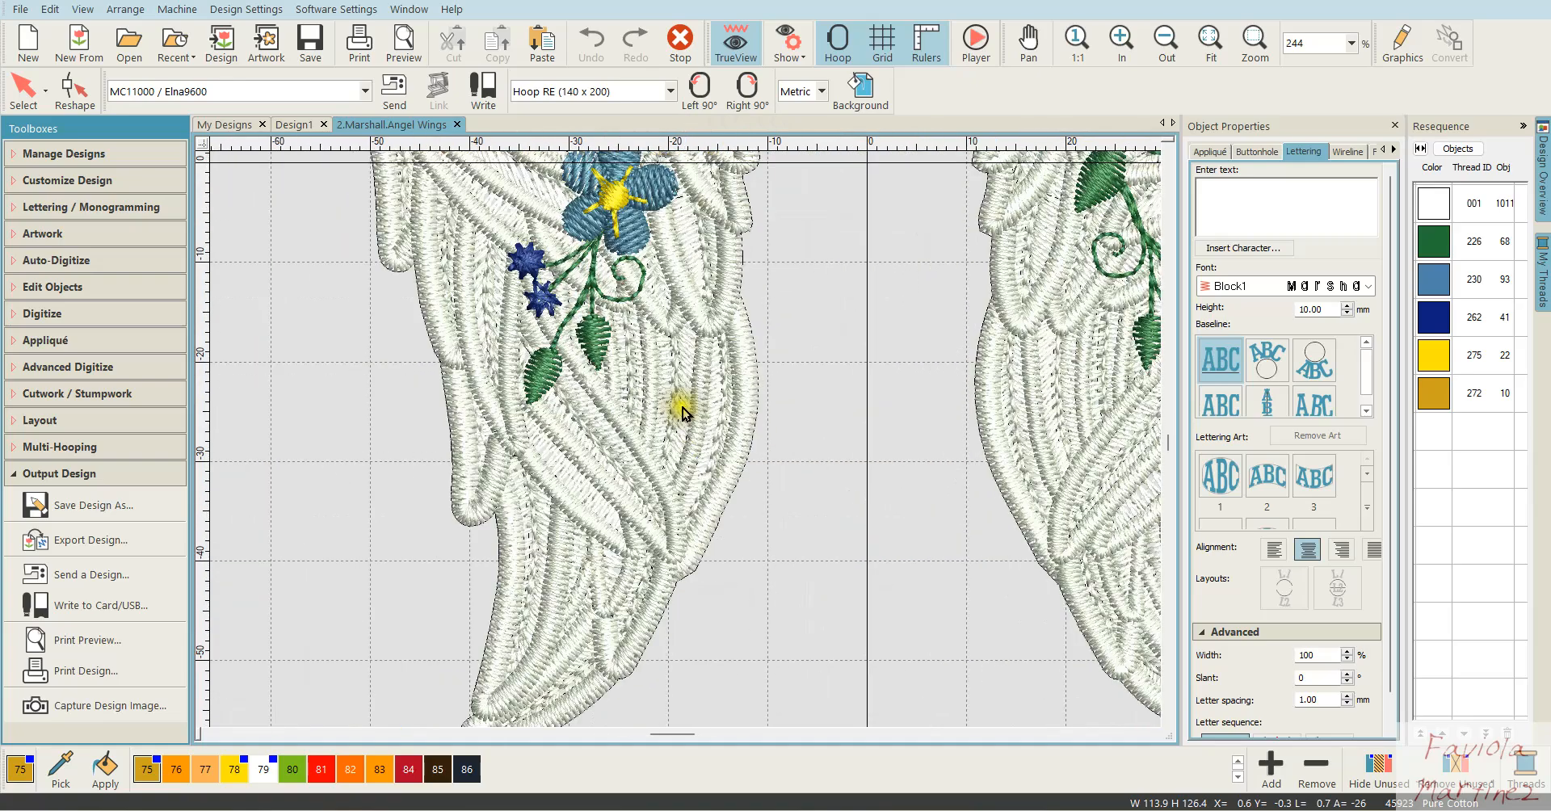
pyautogui.scroll(-6, 682, 409)
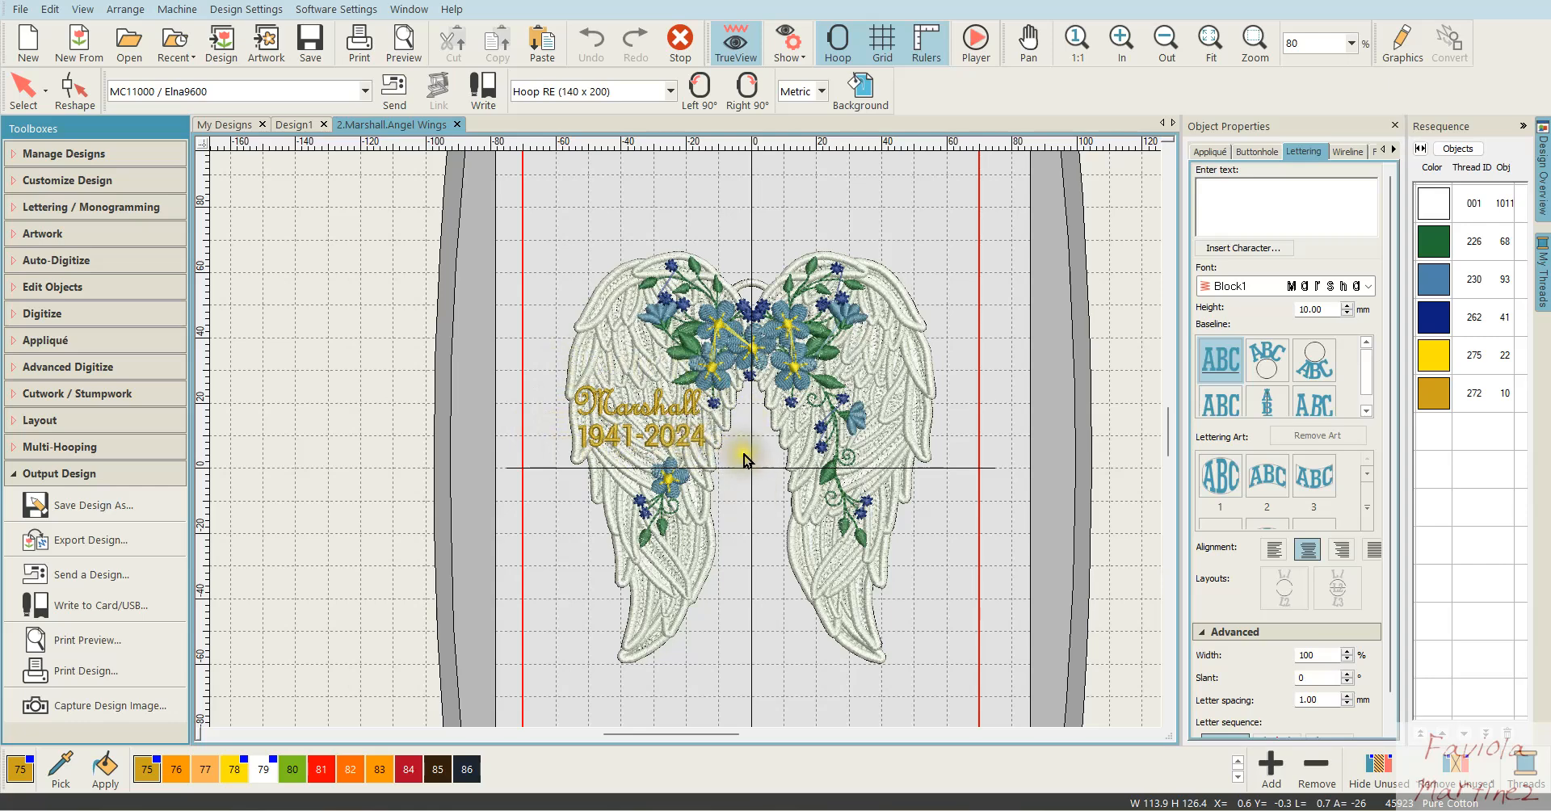
# Switch the Resequence list from colors to individual objects and widen it to show each object's type
pyautogui.click(1461, 153)
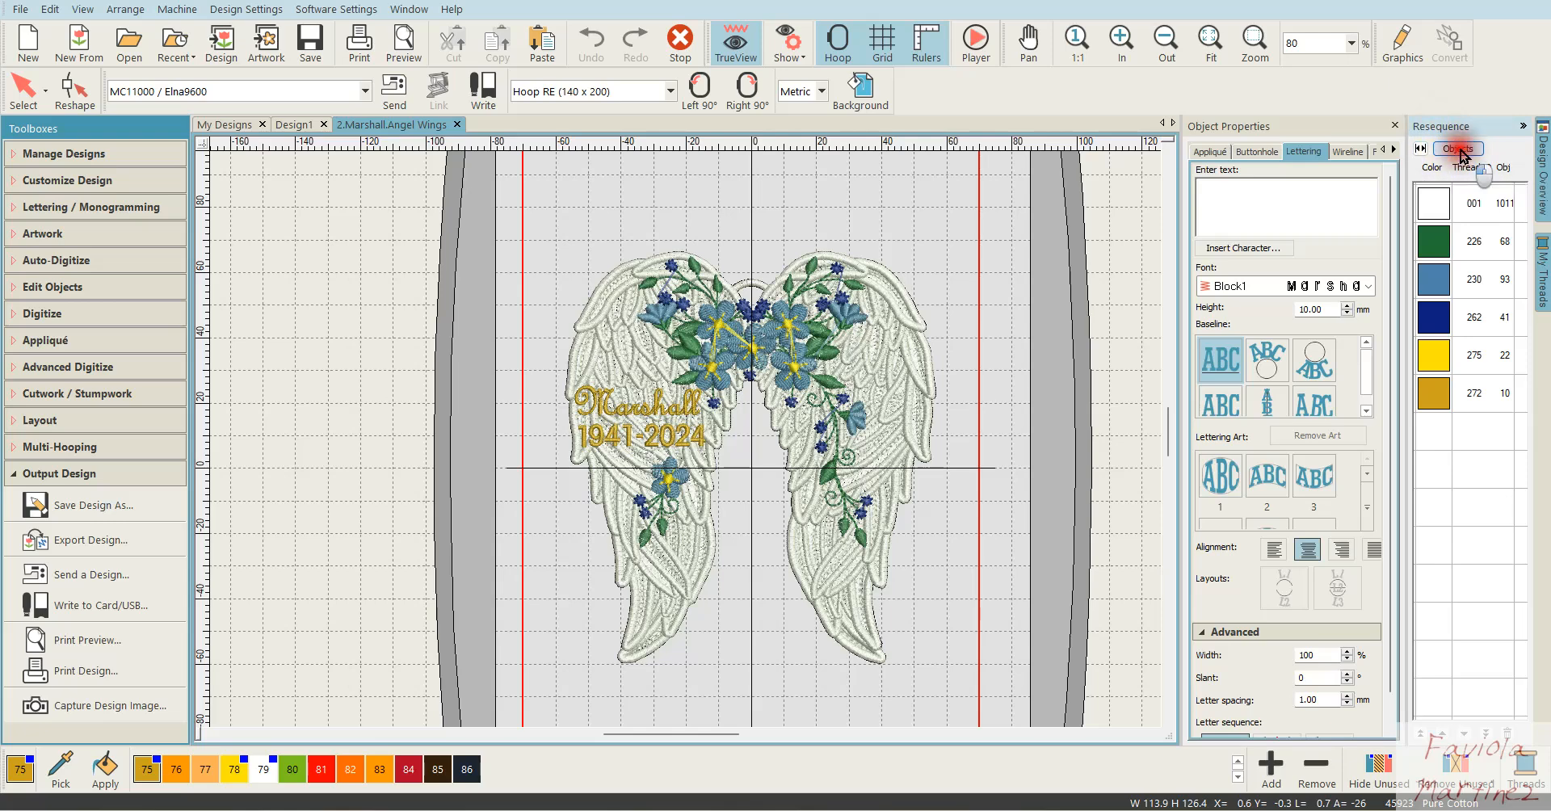
pyautogui.moveTo(1409, 420); pyautogui.dragTo(1251, 428)
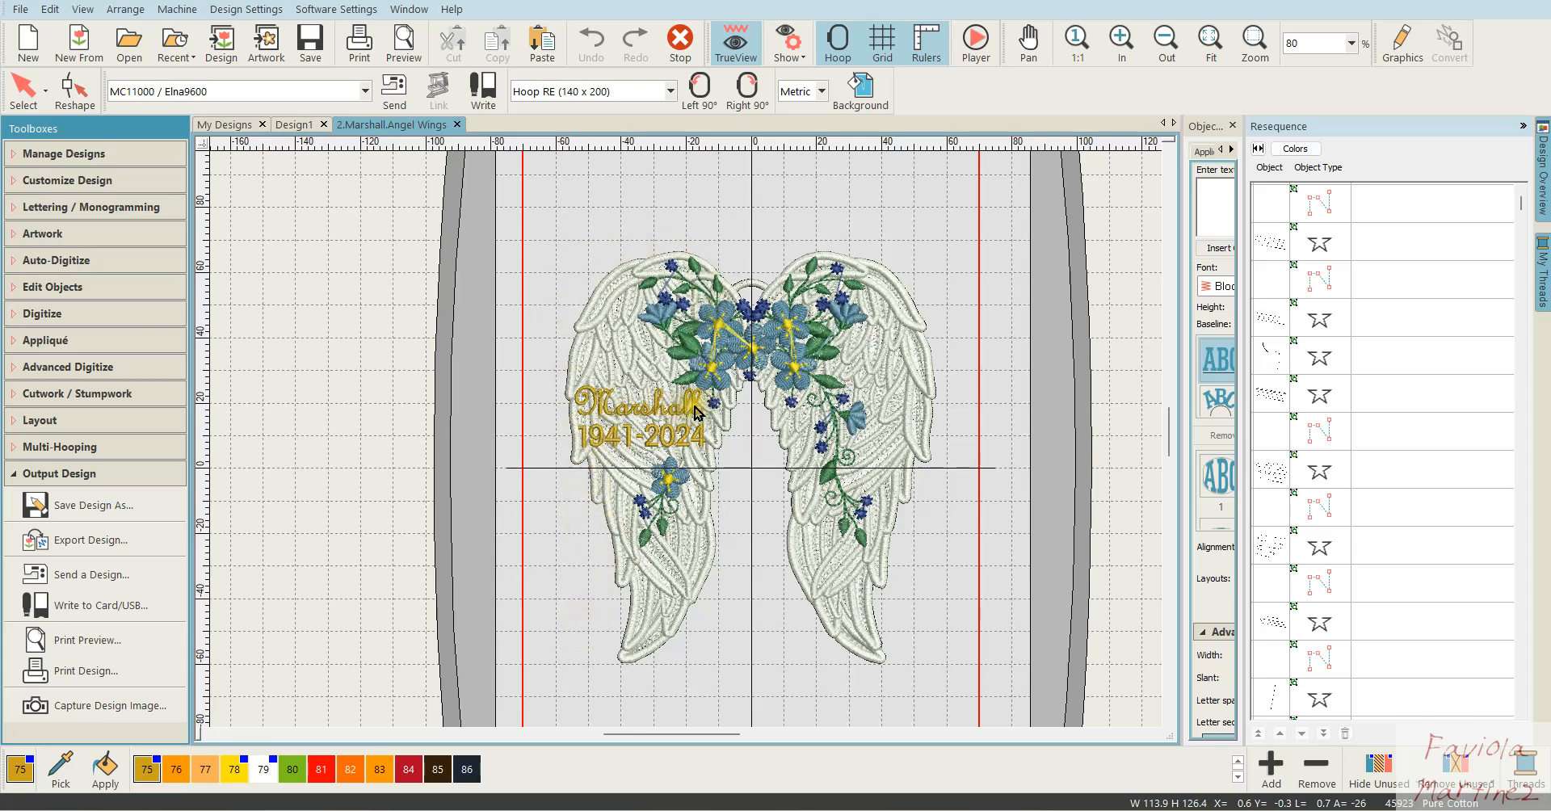
# Examine the object types in the Resequence list, from the lettering at the end back to the blue flower parts
pyautogui.click(60, 214)
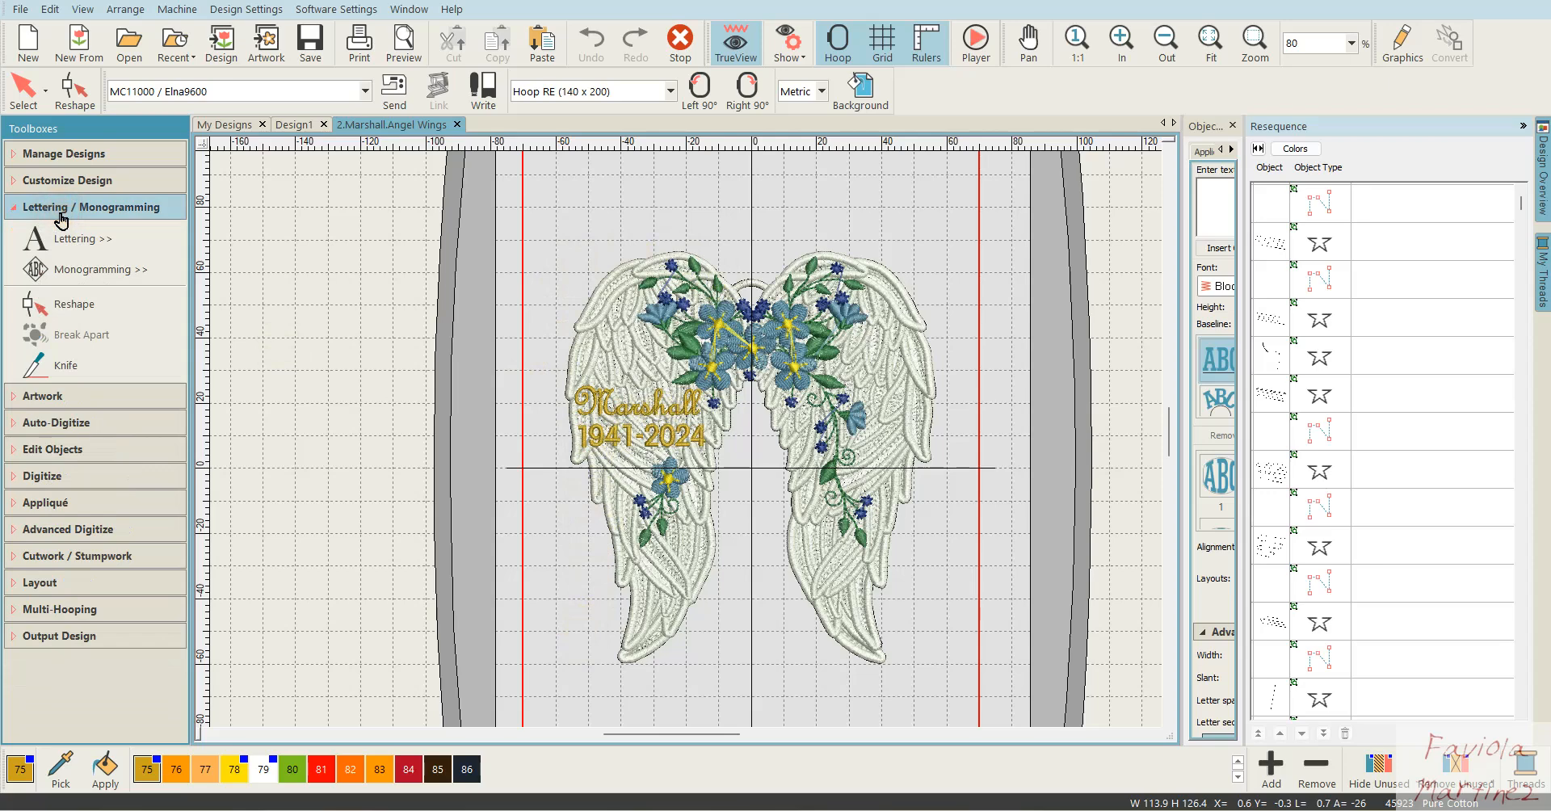
pyautogui.scroll(-5, 1305, 396)
pyautogui.moveTo(1525, 204); pyautogui.dragTo(1519, 703)
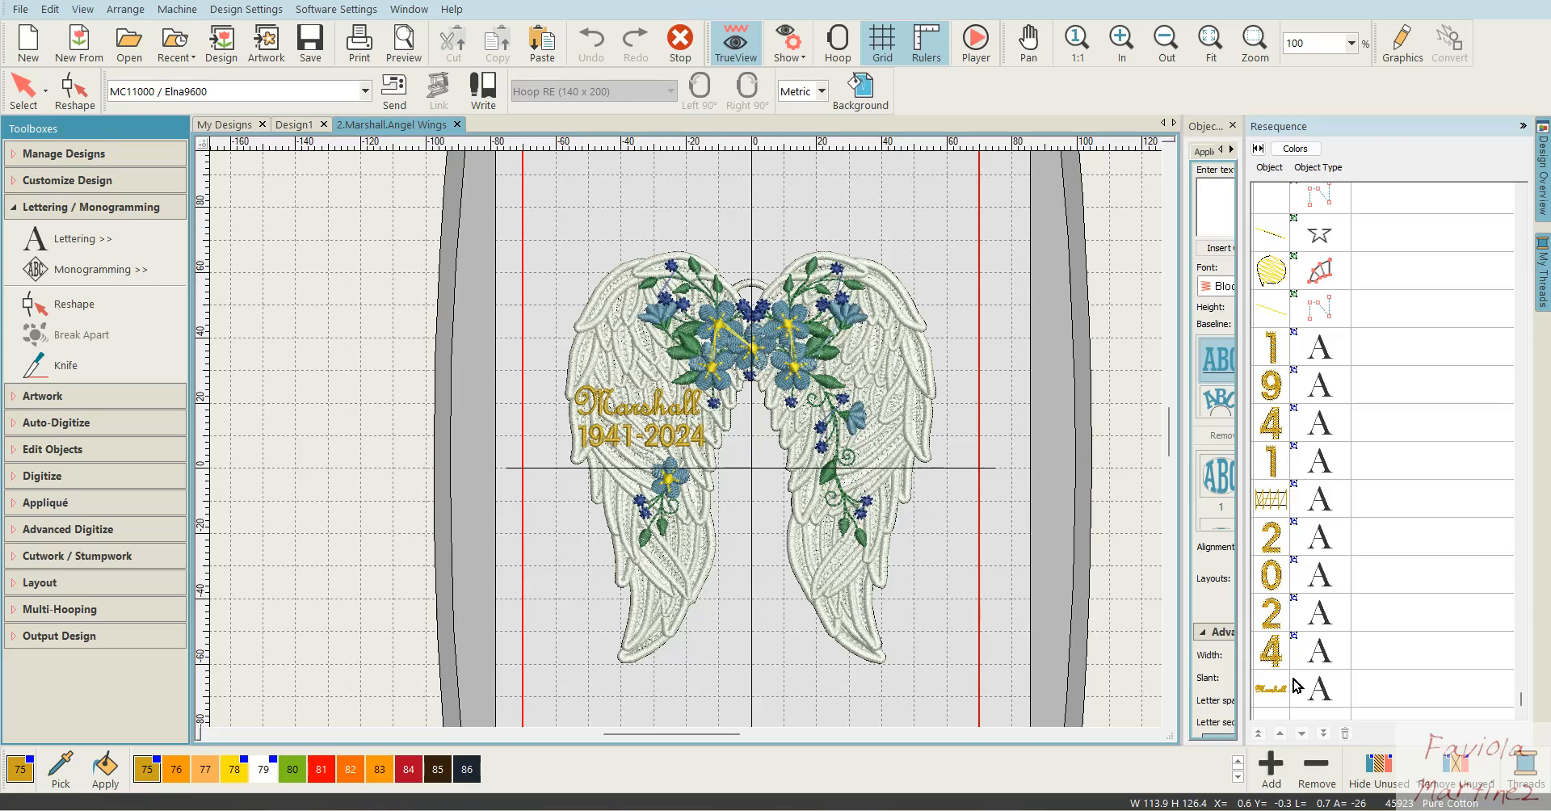
pyautogui.scroll(10, 1307, 297)
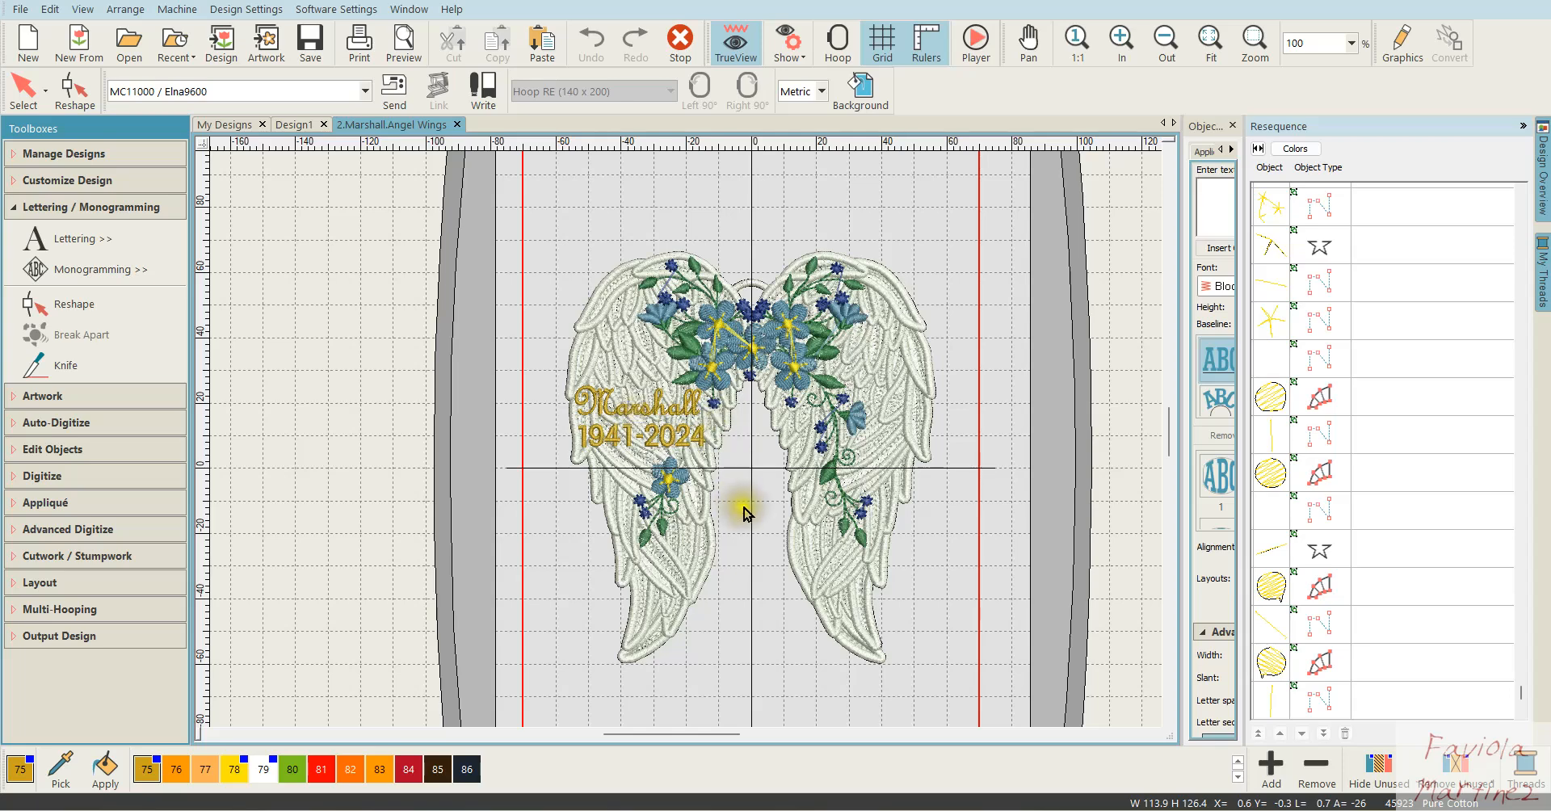
pyautogui.scroll(2, 1291, 532)
pyautogui.scroll(5, 1291, 534)
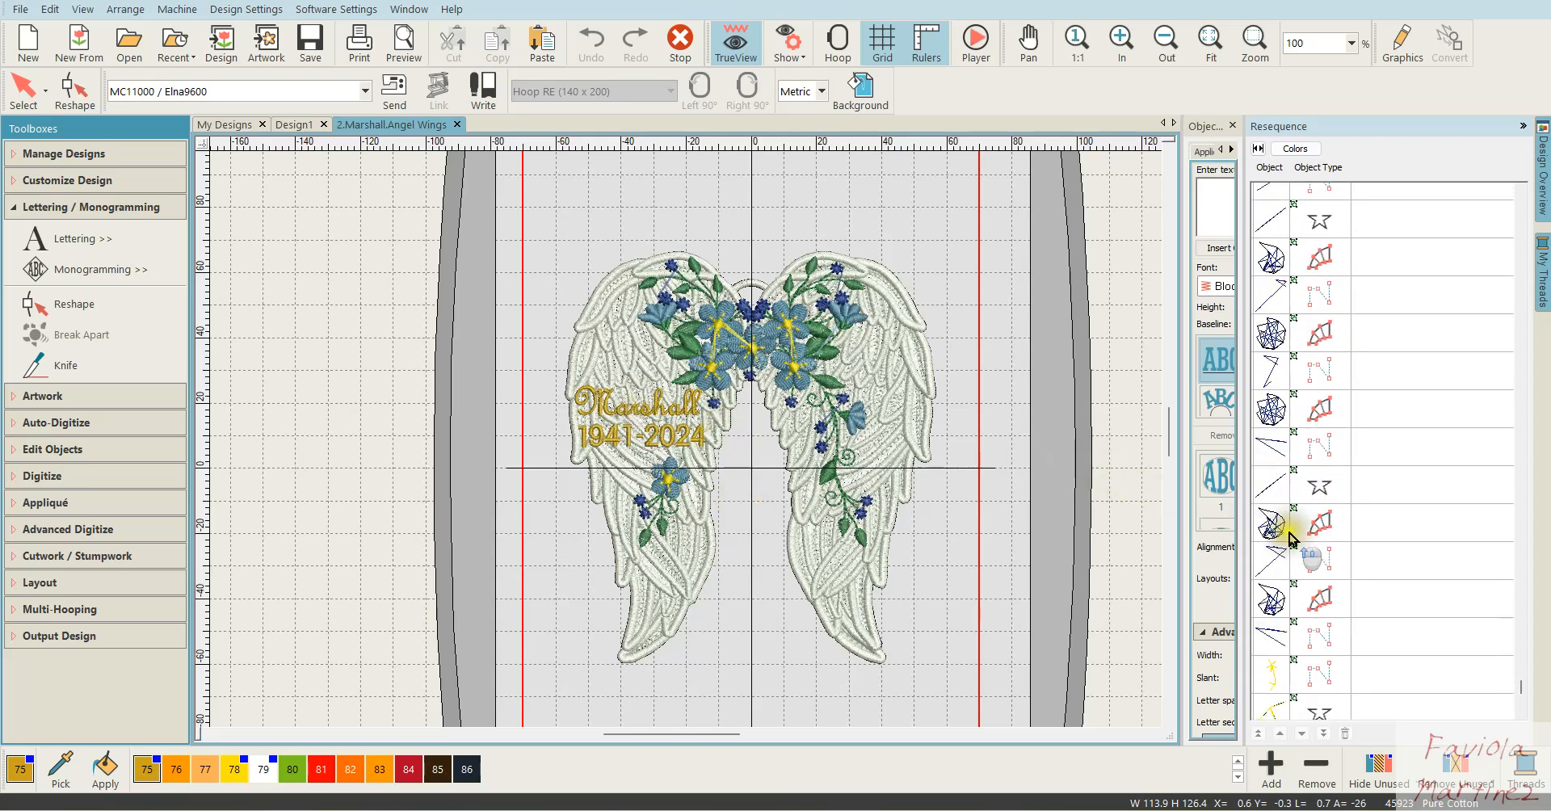
pyautogui.scroll(5, 1293, 550)
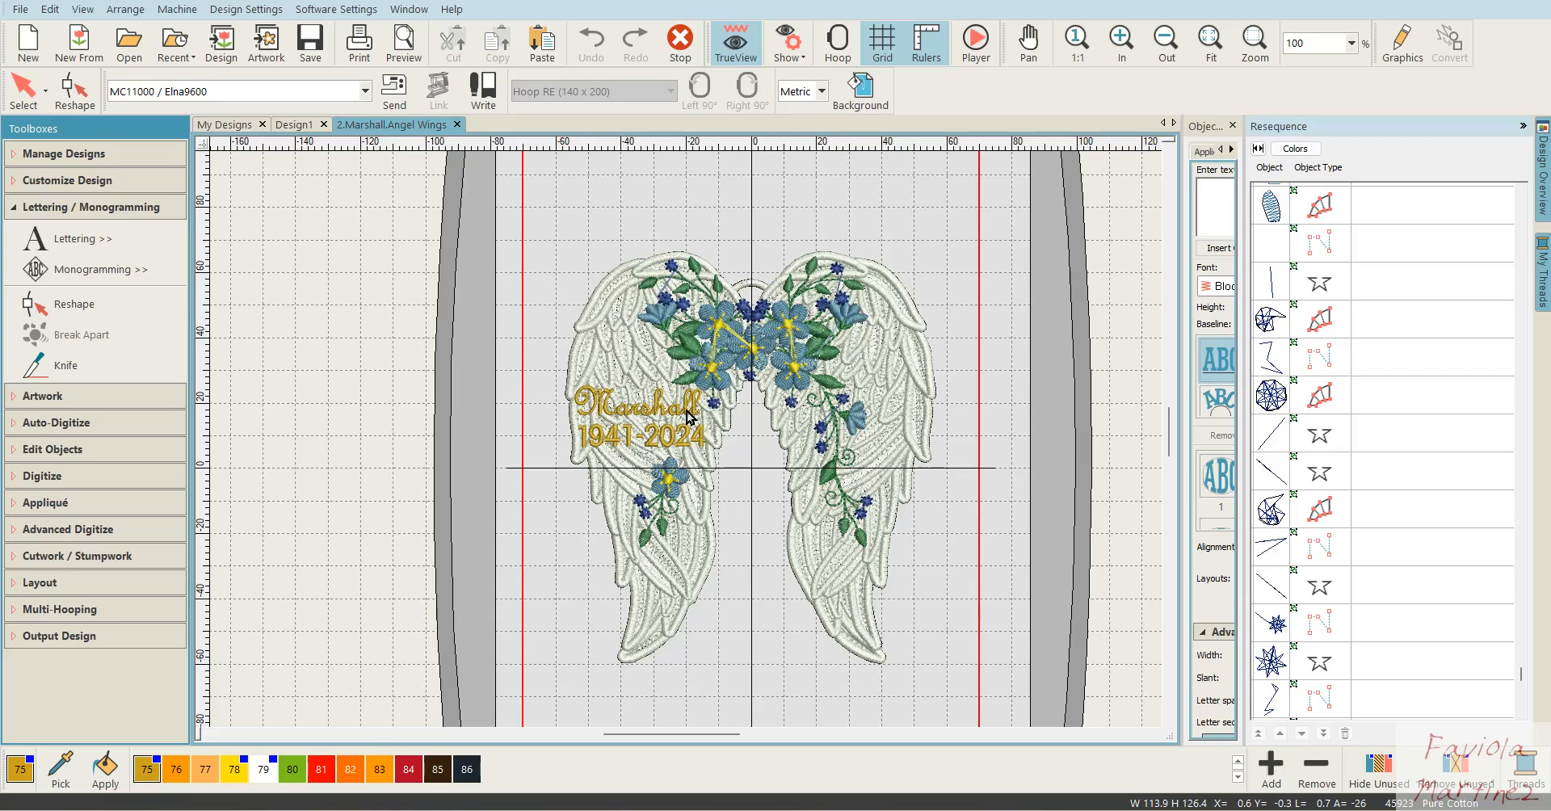
# Check which file types are offered for saving the design under a new name, without saving it
pyautogui.click(72, 638)
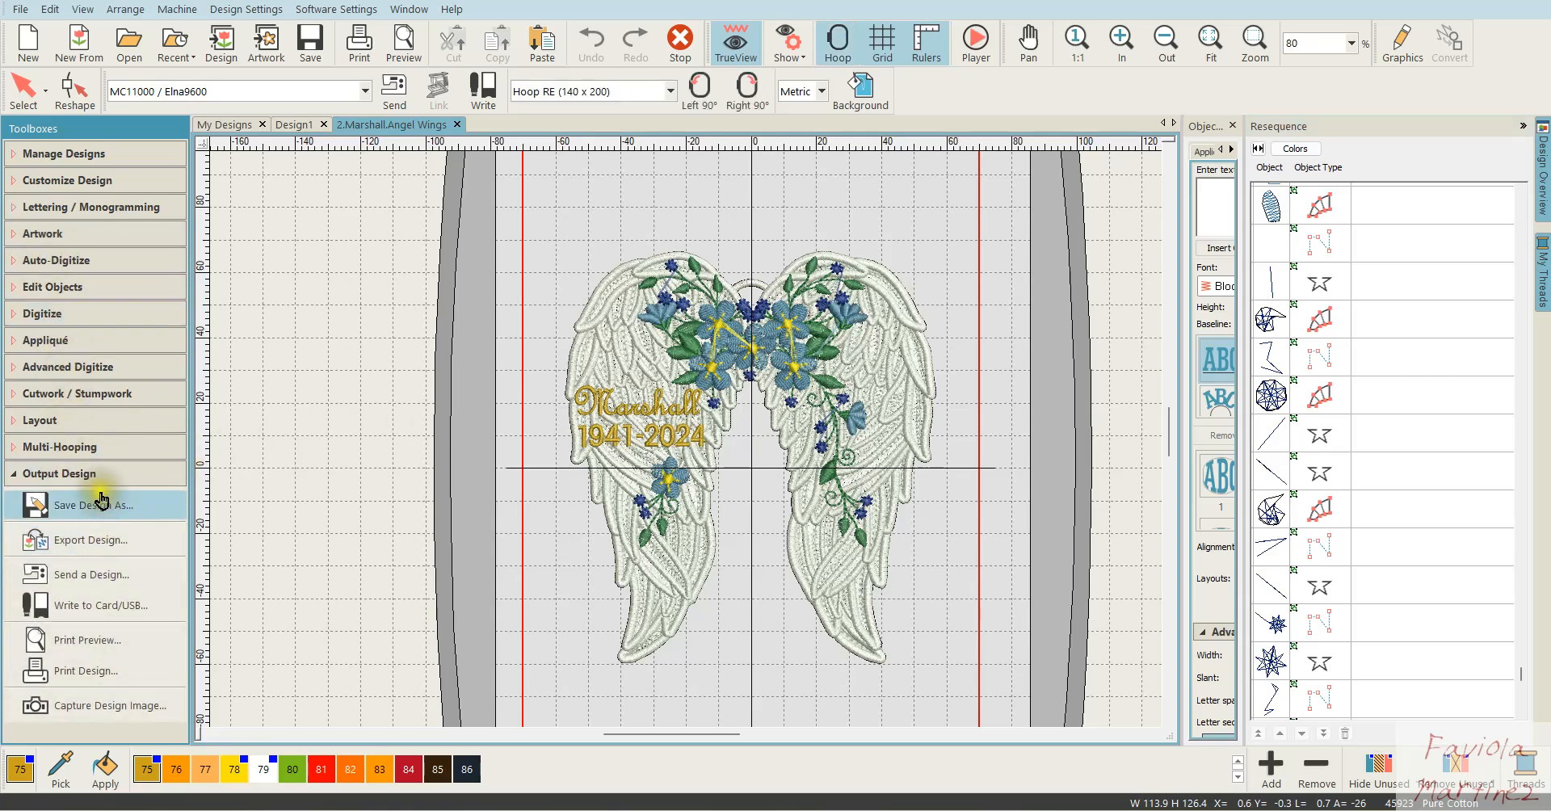
pyautogui.click(21, 12)
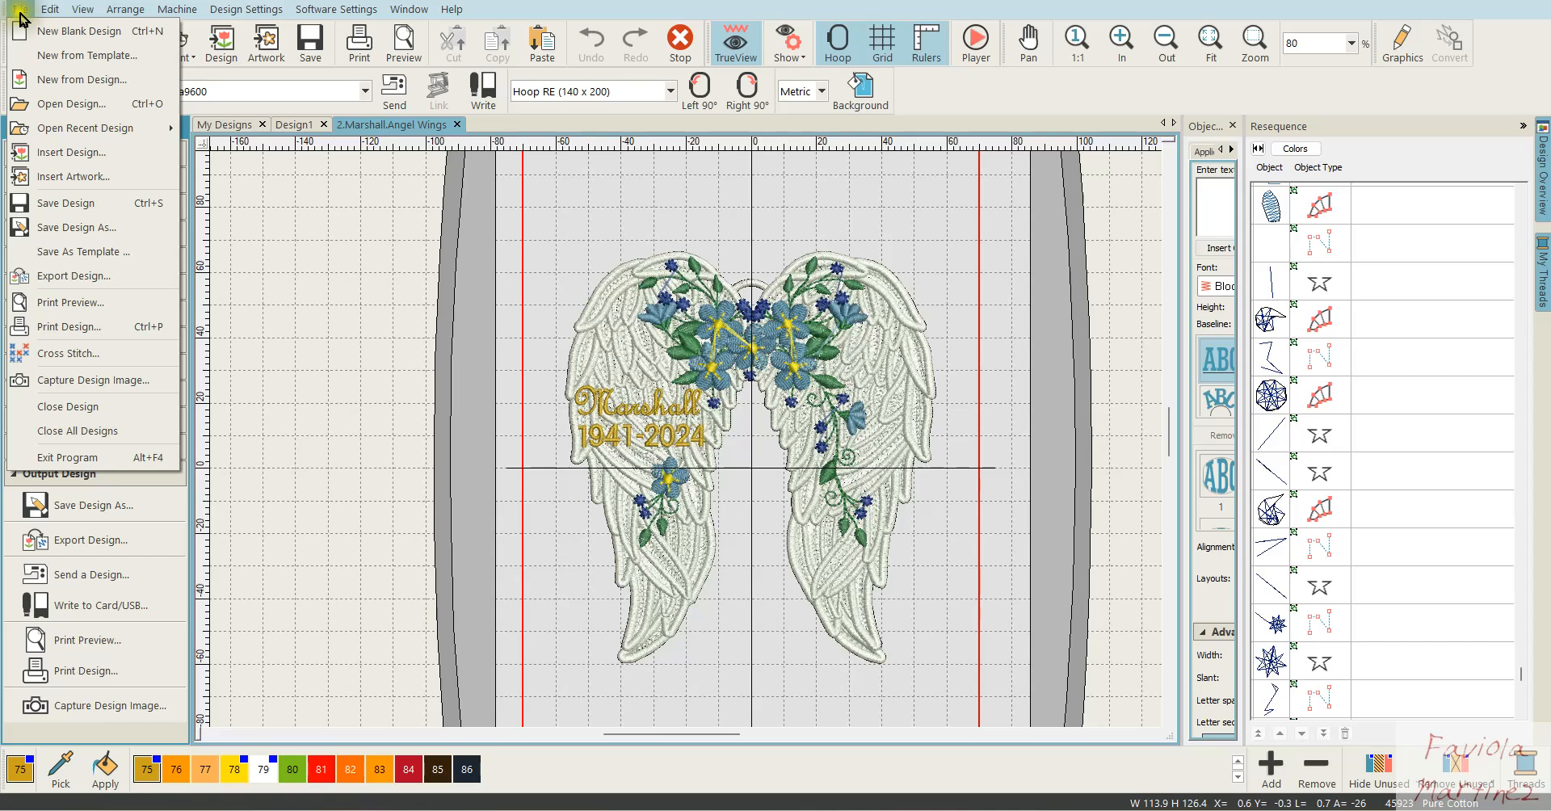
pyautogui.click(307, 428)
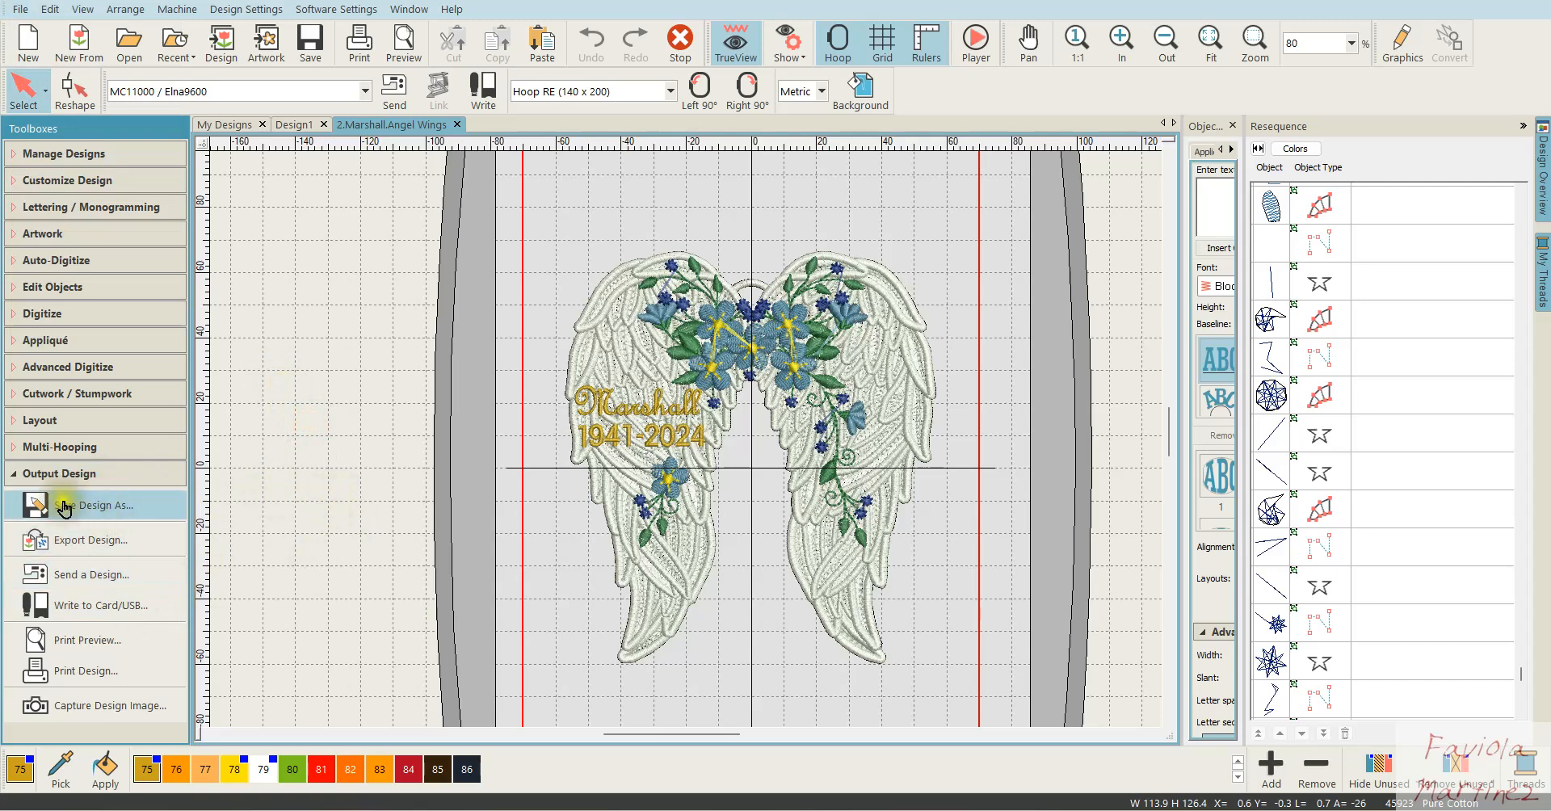
pyautogui.click(127, 509)
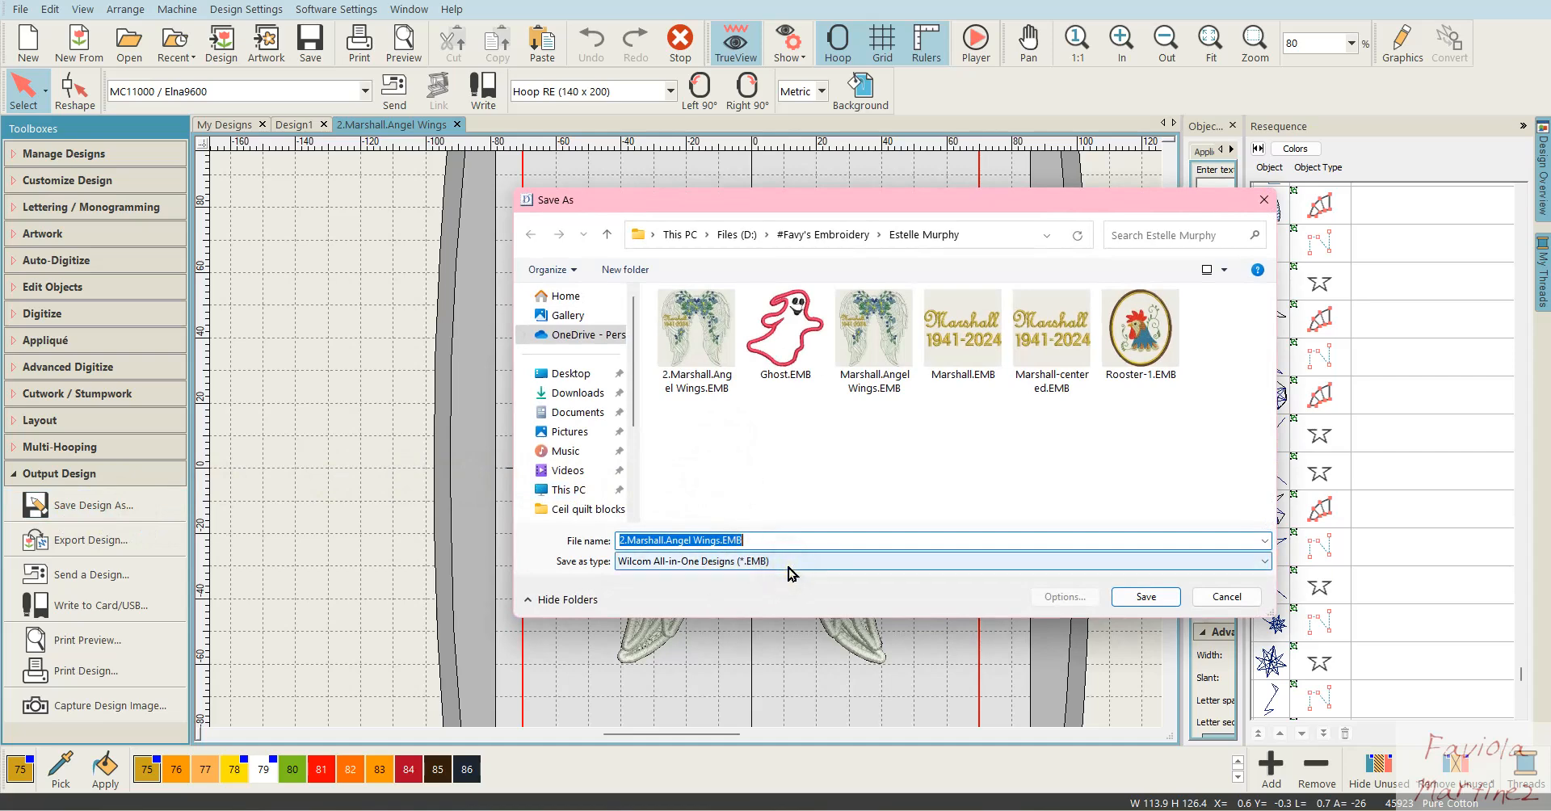
pyautogui.click(1265, 562)
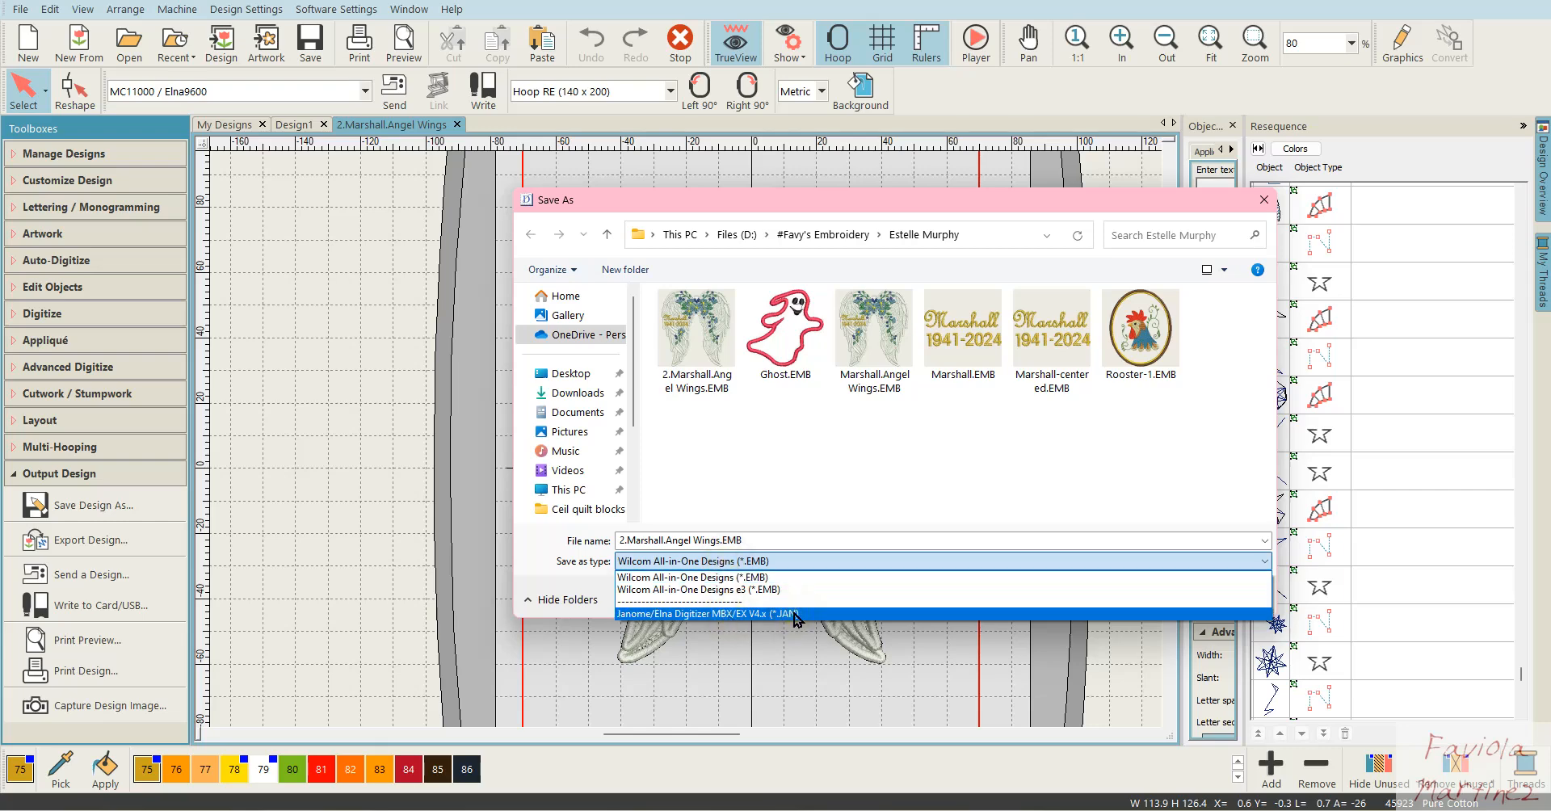
pyautogui.click(790, 486)
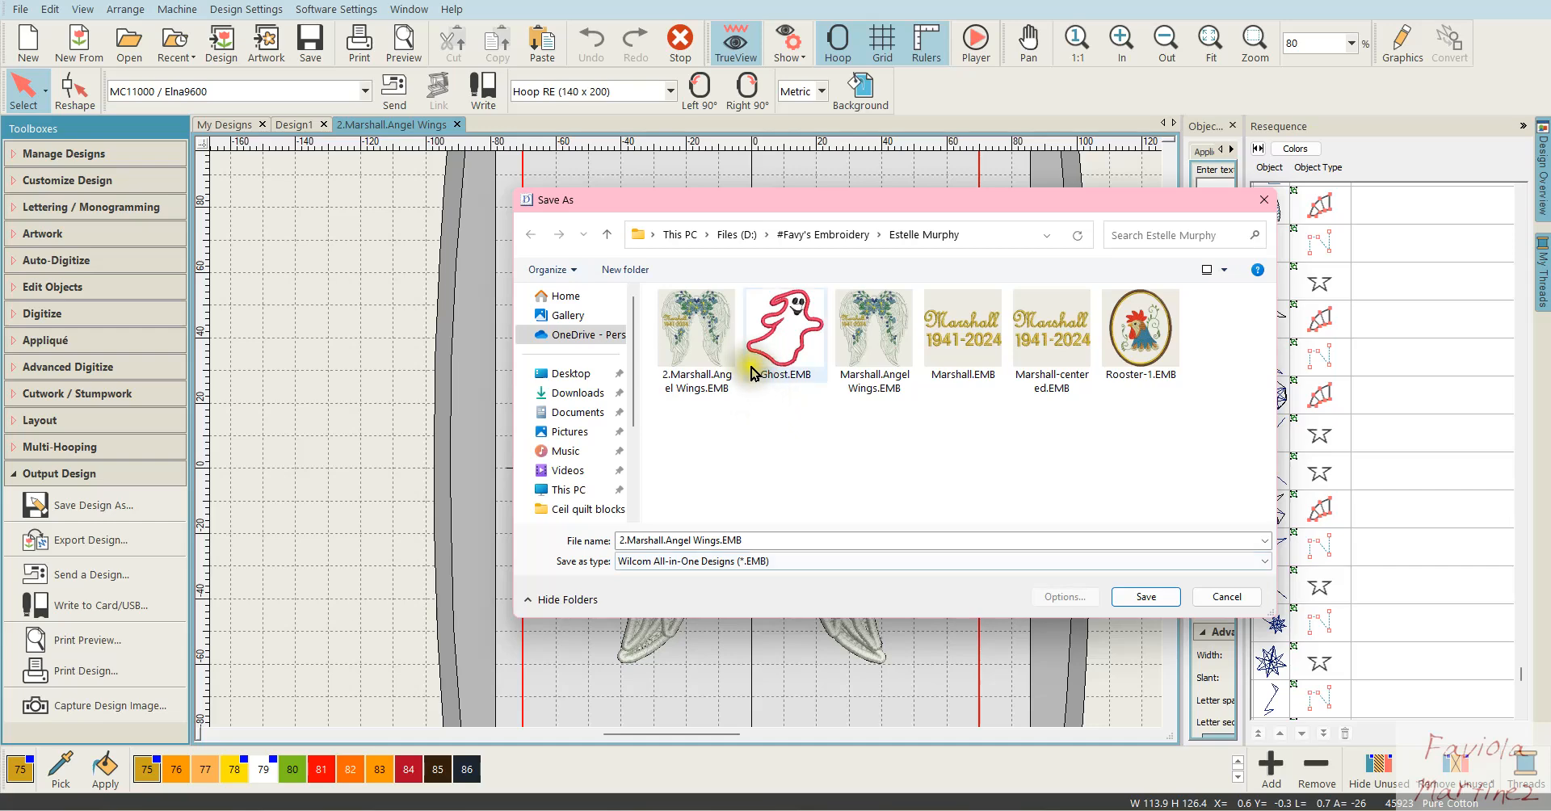
pyautogui.click(1225, 600)
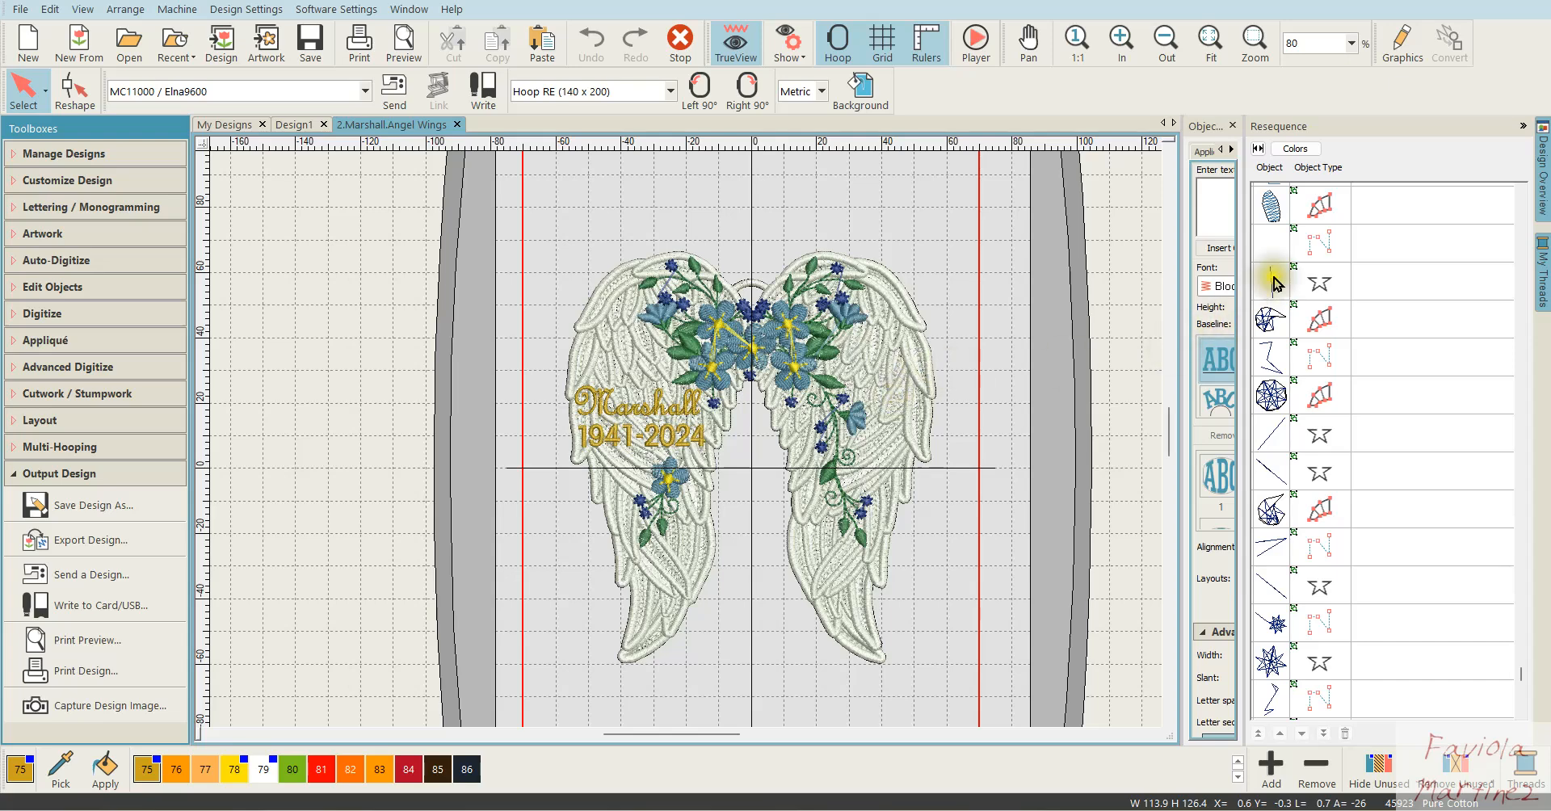
# Review the object types of the flower and leaf parts earlier in the stitching sequence
pyautogui.scroll(3, 1293, 478)
pyautogui.scroll(10, 1292, 478)
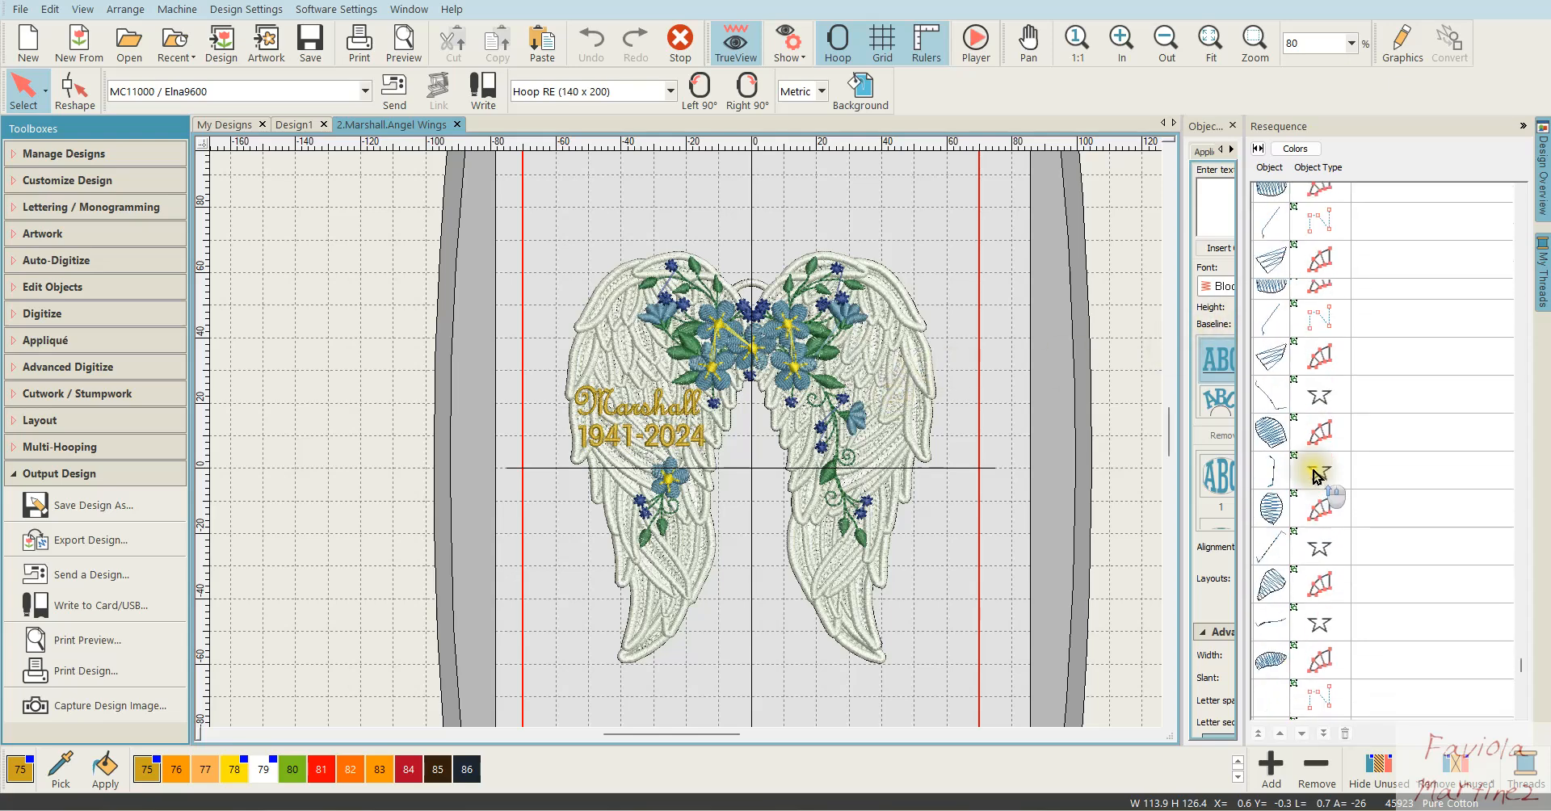
pyautogui.scroll(10, 1317, 477)
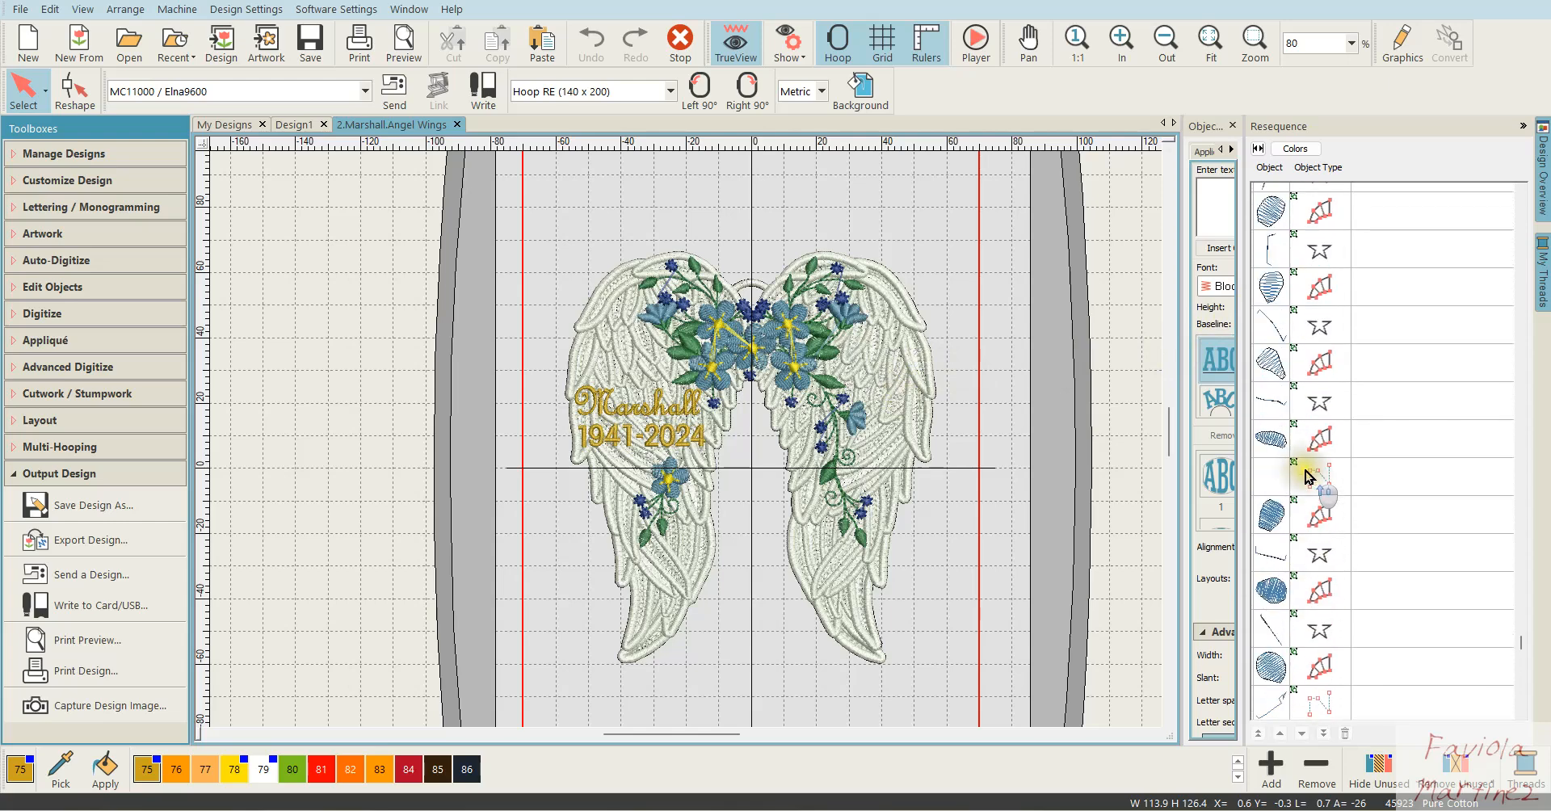
pyautogui.scroll(5, 1279, 465)
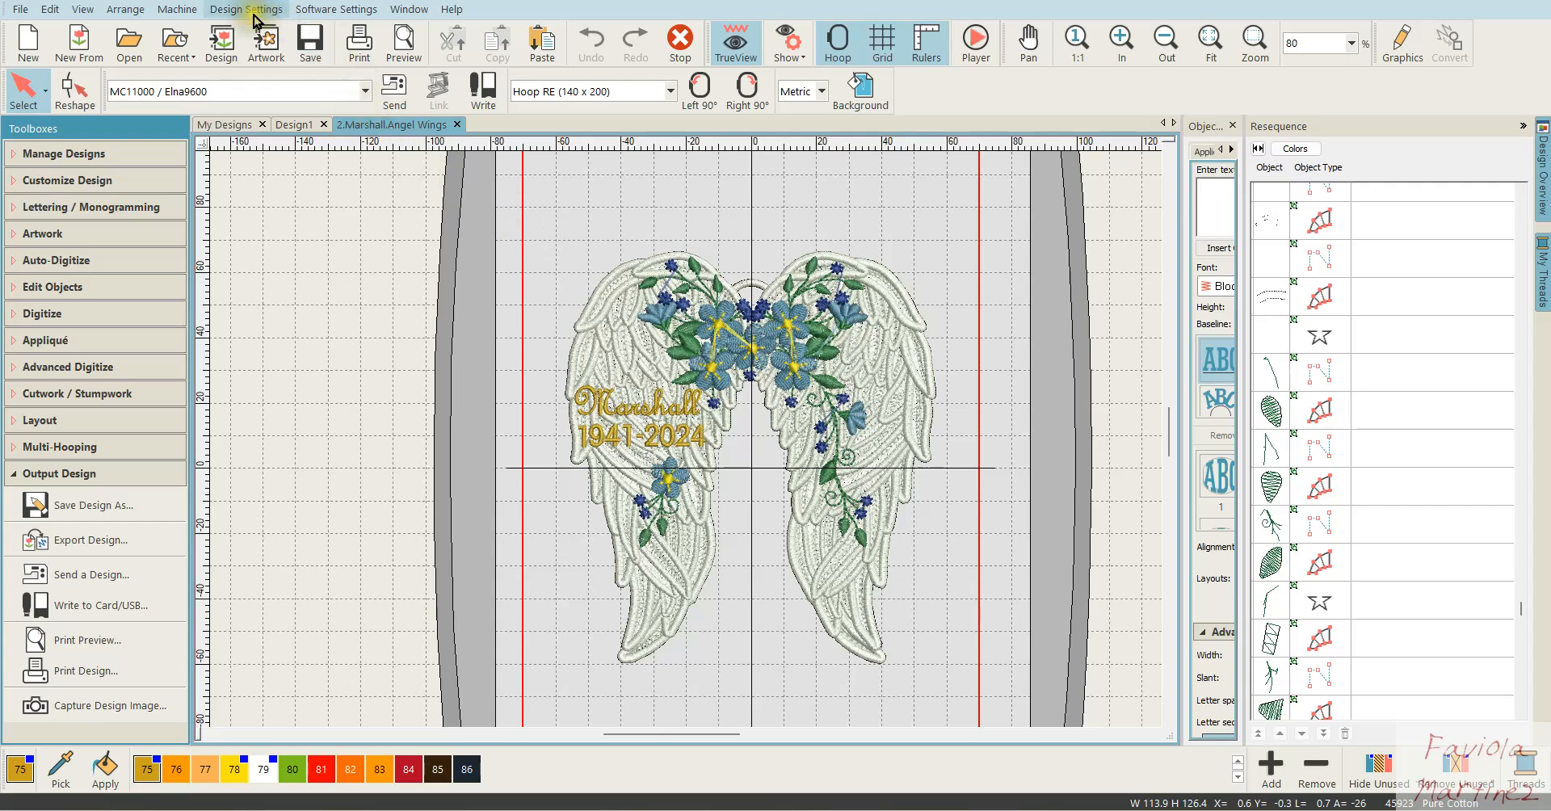
# Open the design options of the embroidery settings and choose to leave stitches as individual stitches for recognized stitch files
pyautogui.click(325, 12)
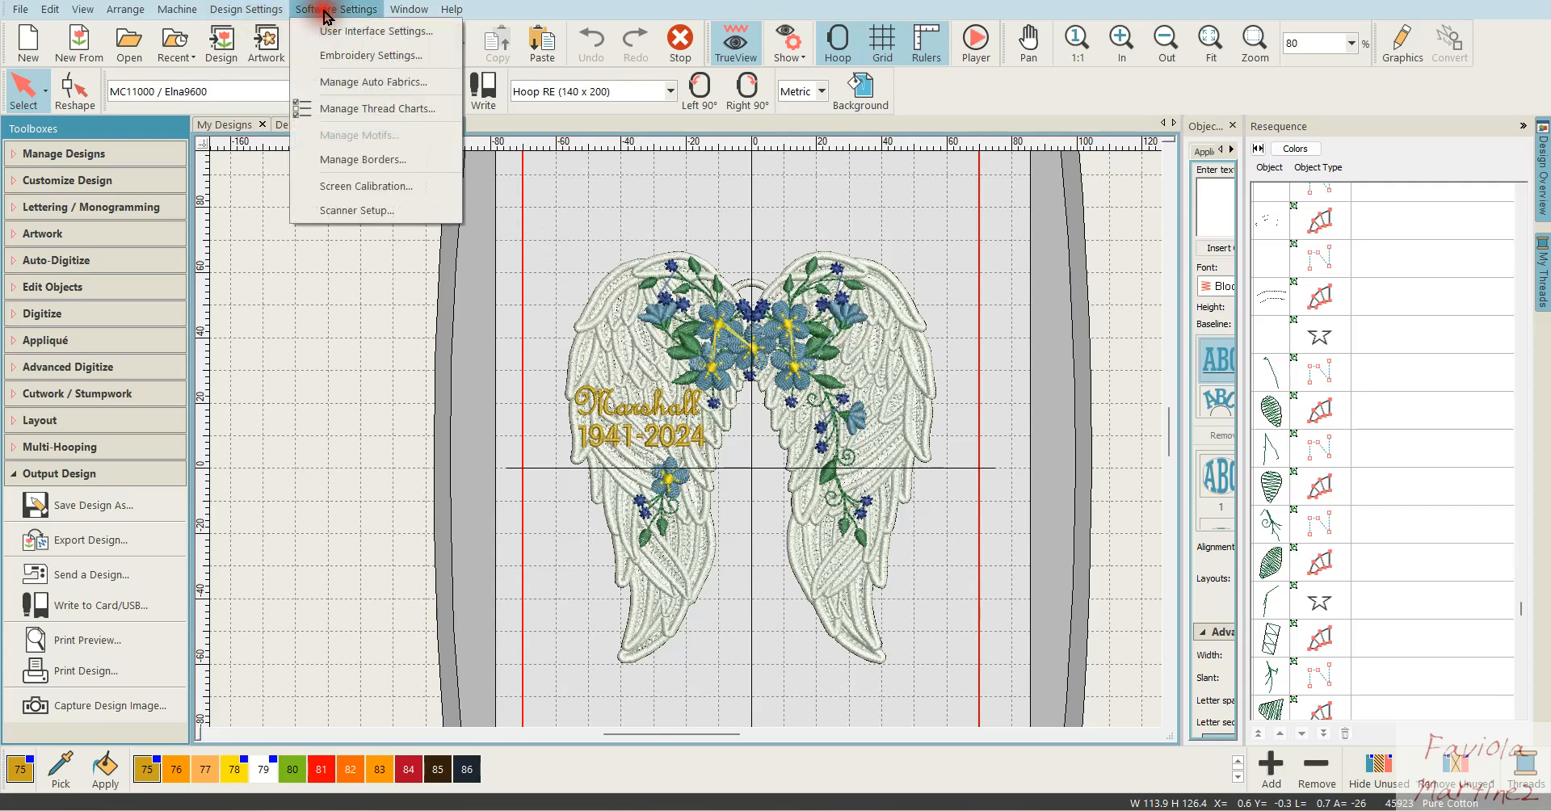
pyautogui.click(359, 57)
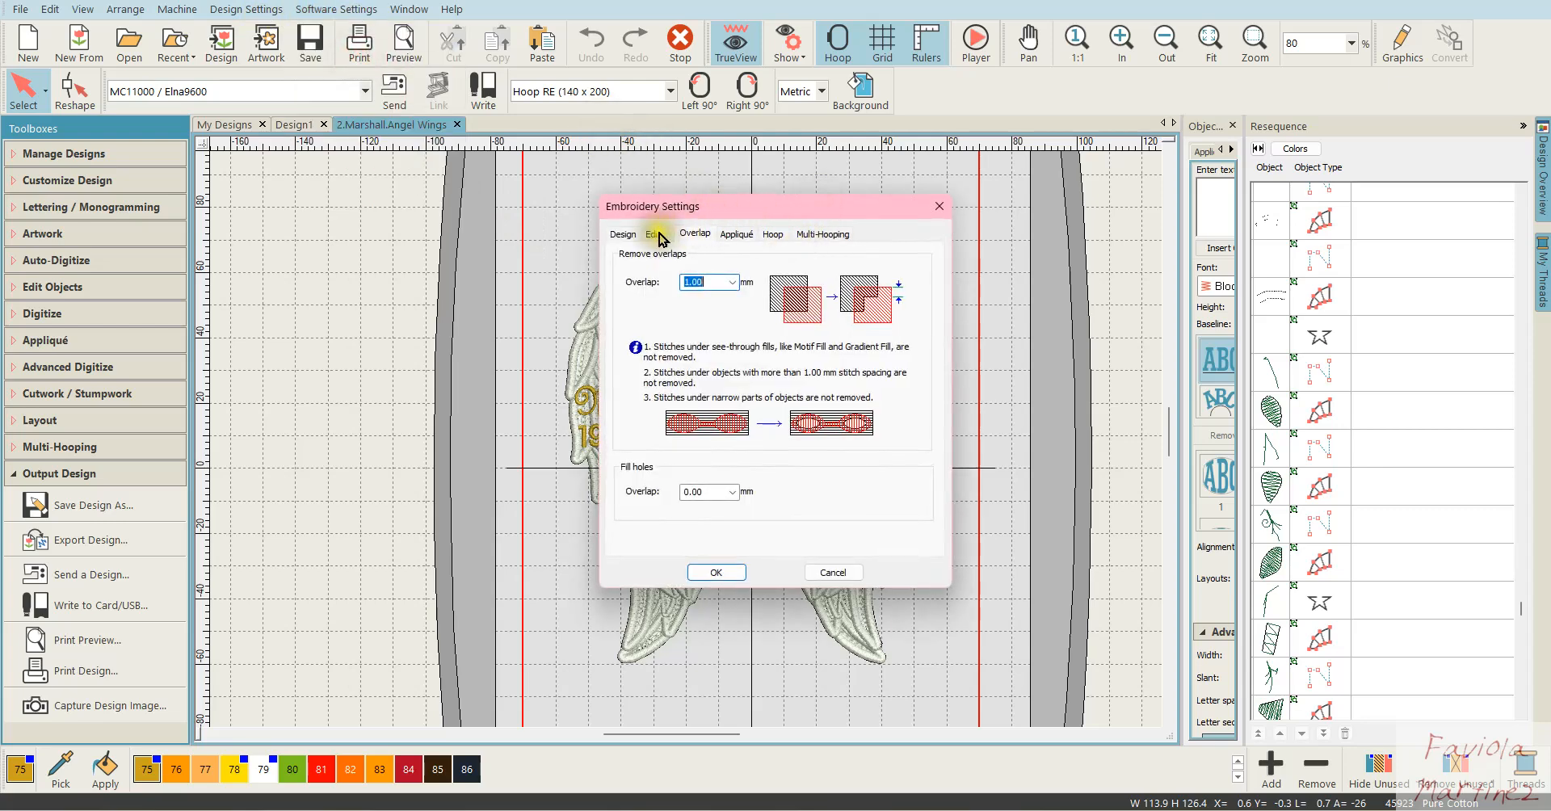
pyautogui.click(622, 234)
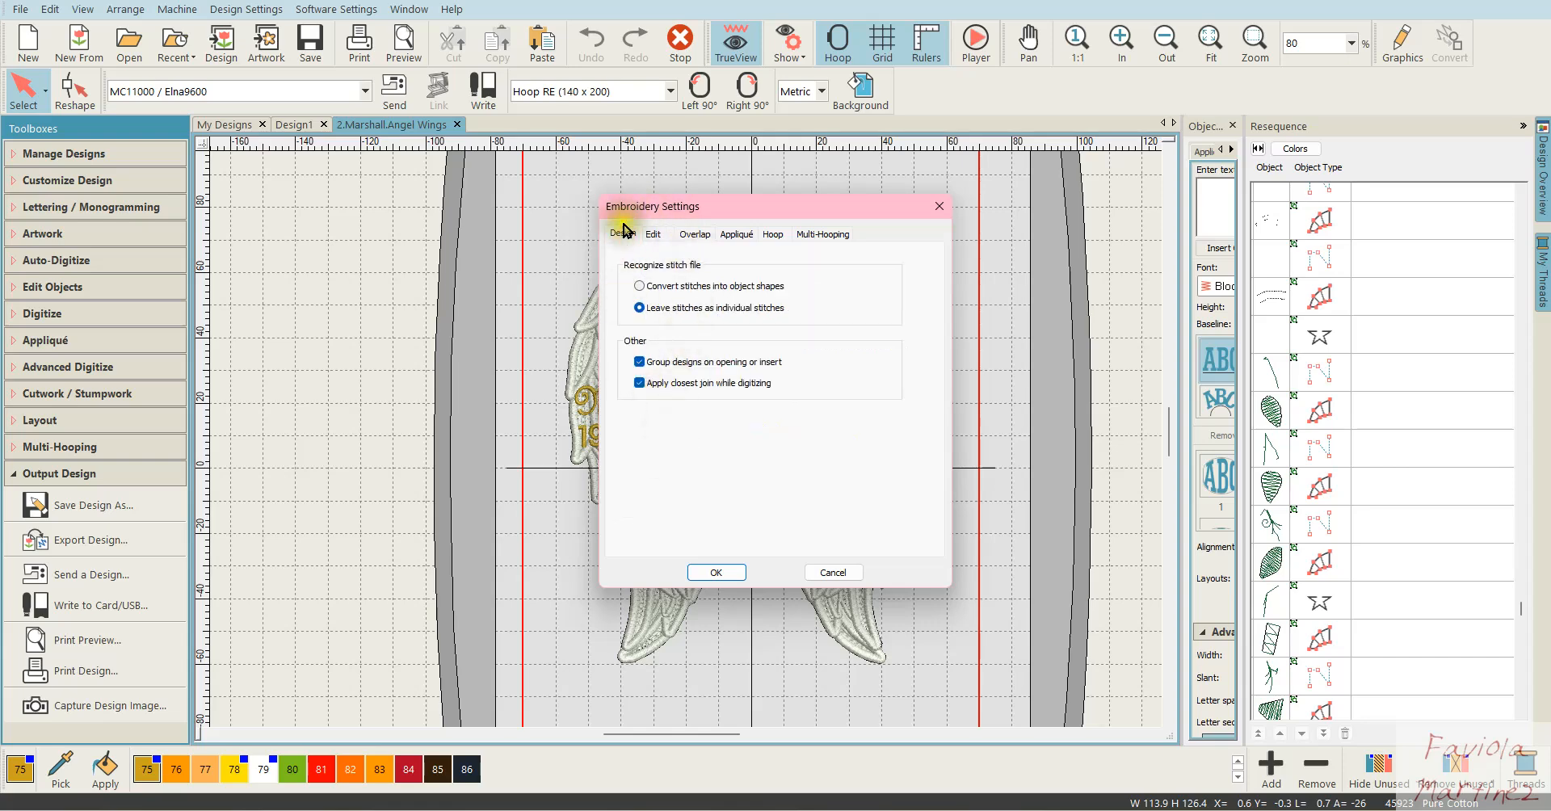
pyautogui.click(642, 317)
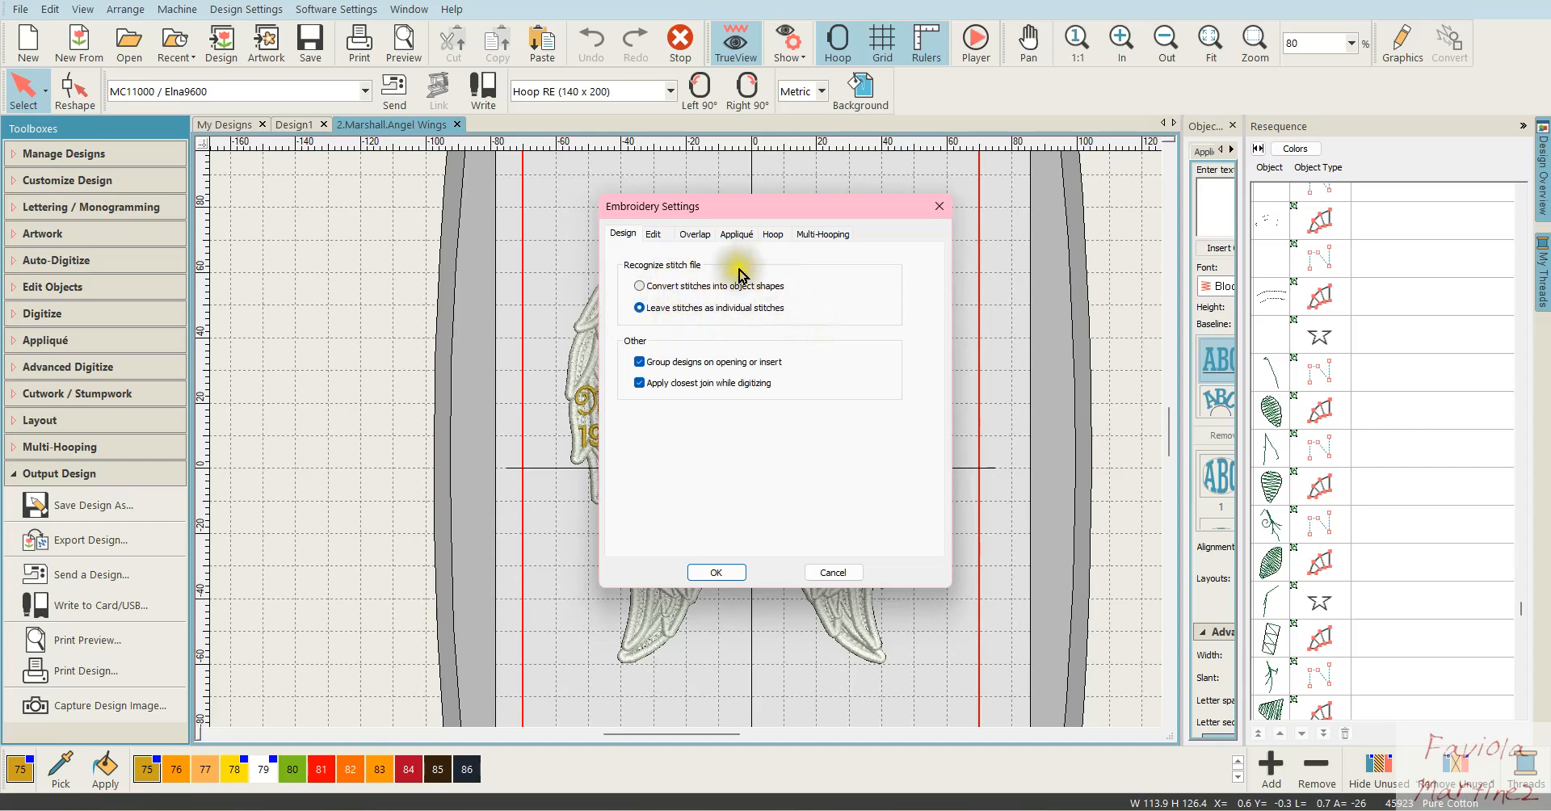
pyautogui.click(640, 308)
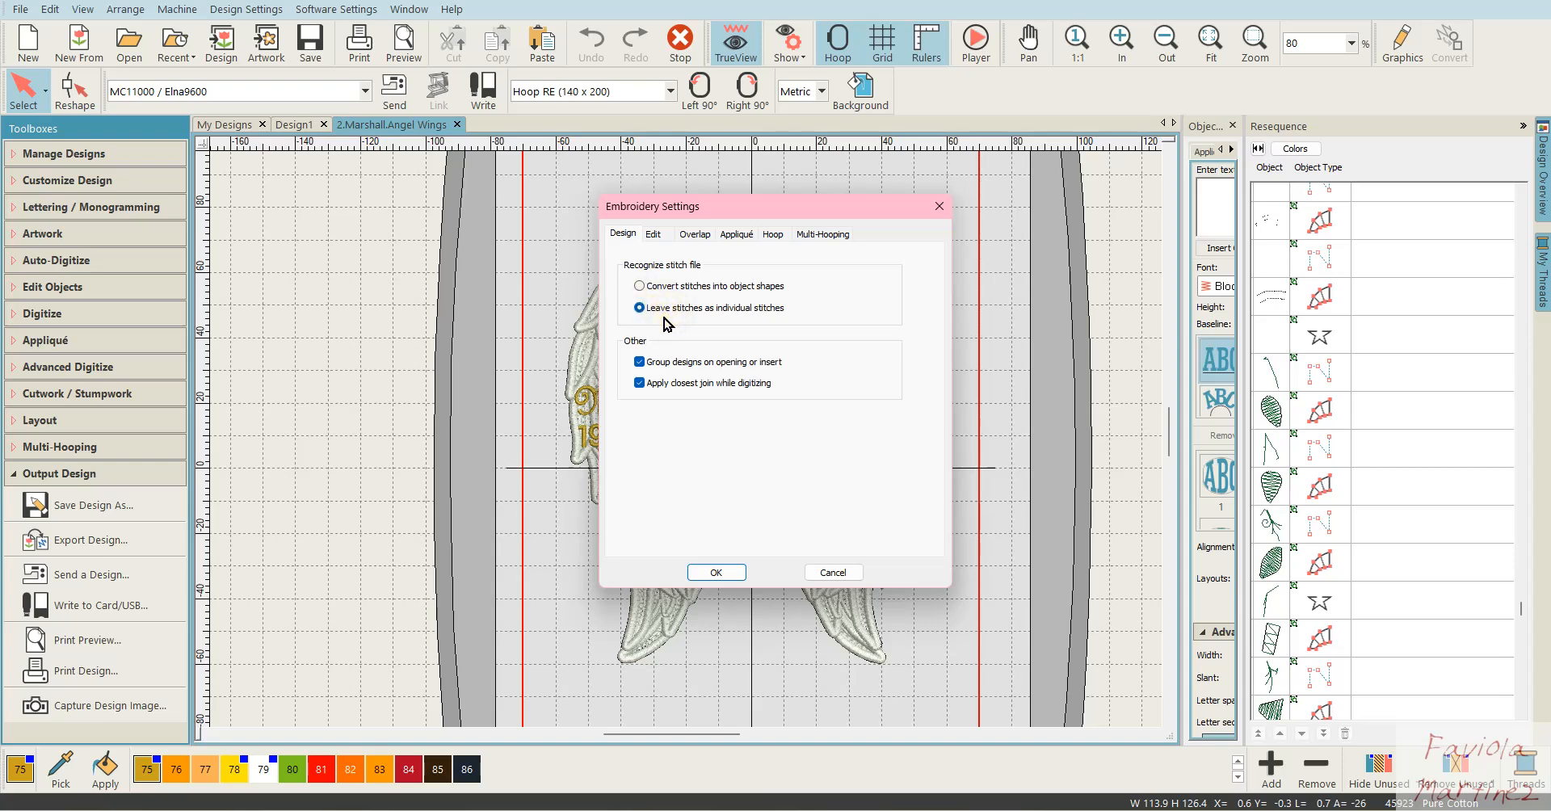
pyautogui.click(663, 317)
# Set stitch file recognition to convert stitches into object shapes
pyautogui.click(639, 286)
pyautogui.click(661, 294)
pyautogui.click(649, 289)
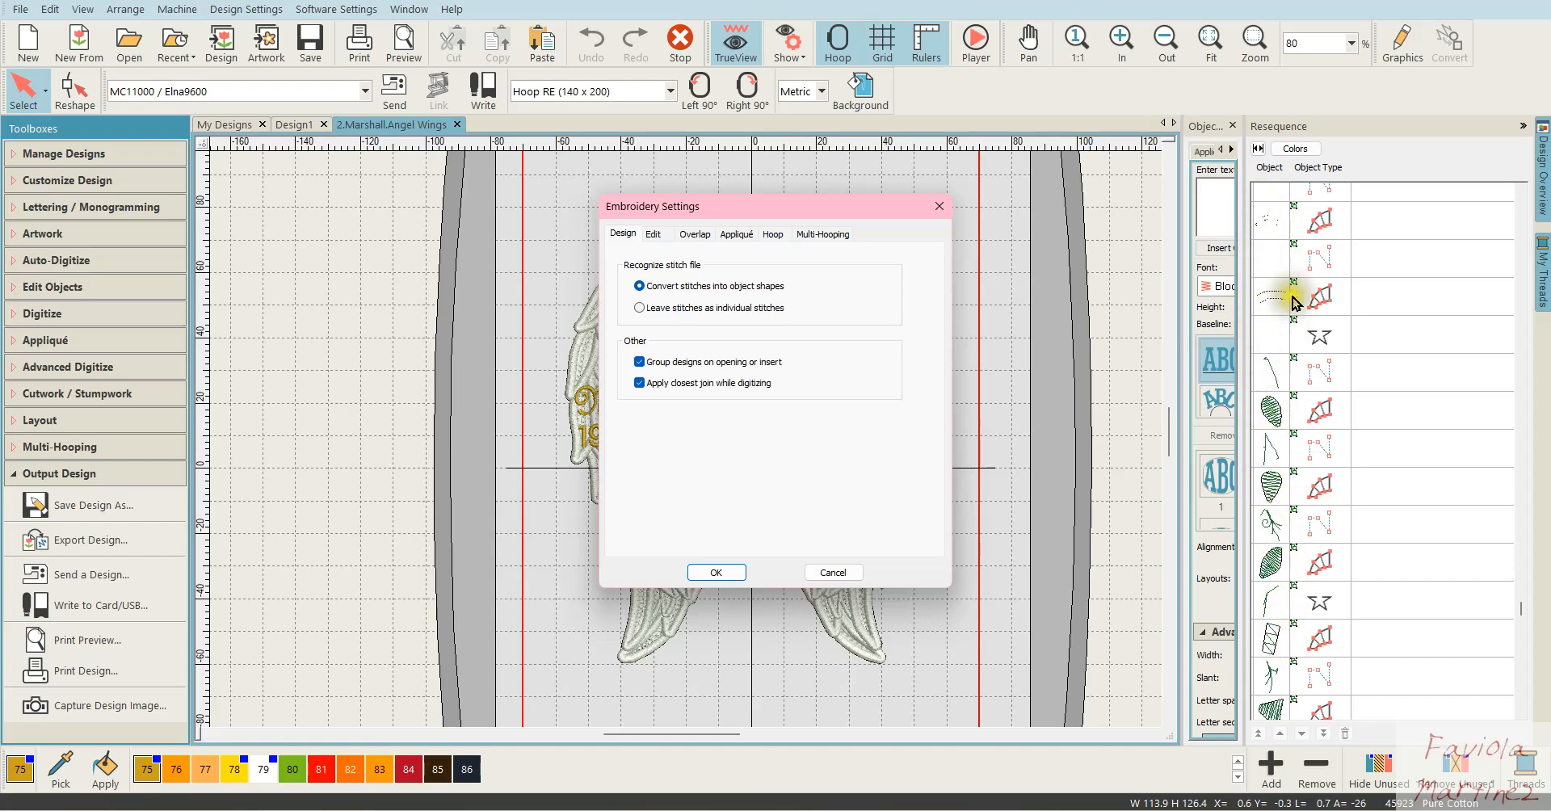
# Switch stitch file recognition back to leaving stitches as individual stitches and accept the embroidery settings
pyautogui.click(641, 309)
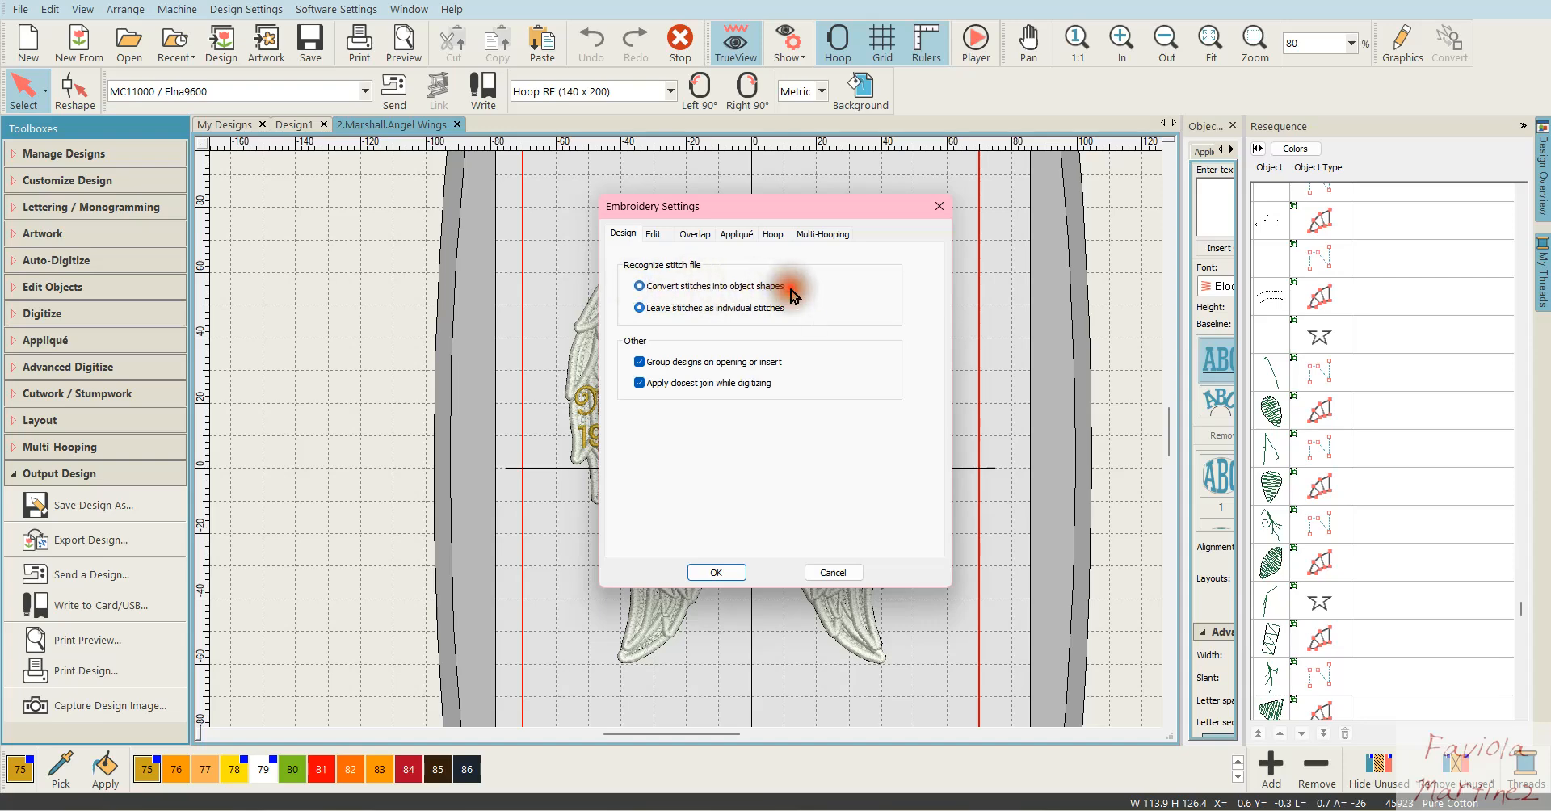
pyautogui.click(640, 308)
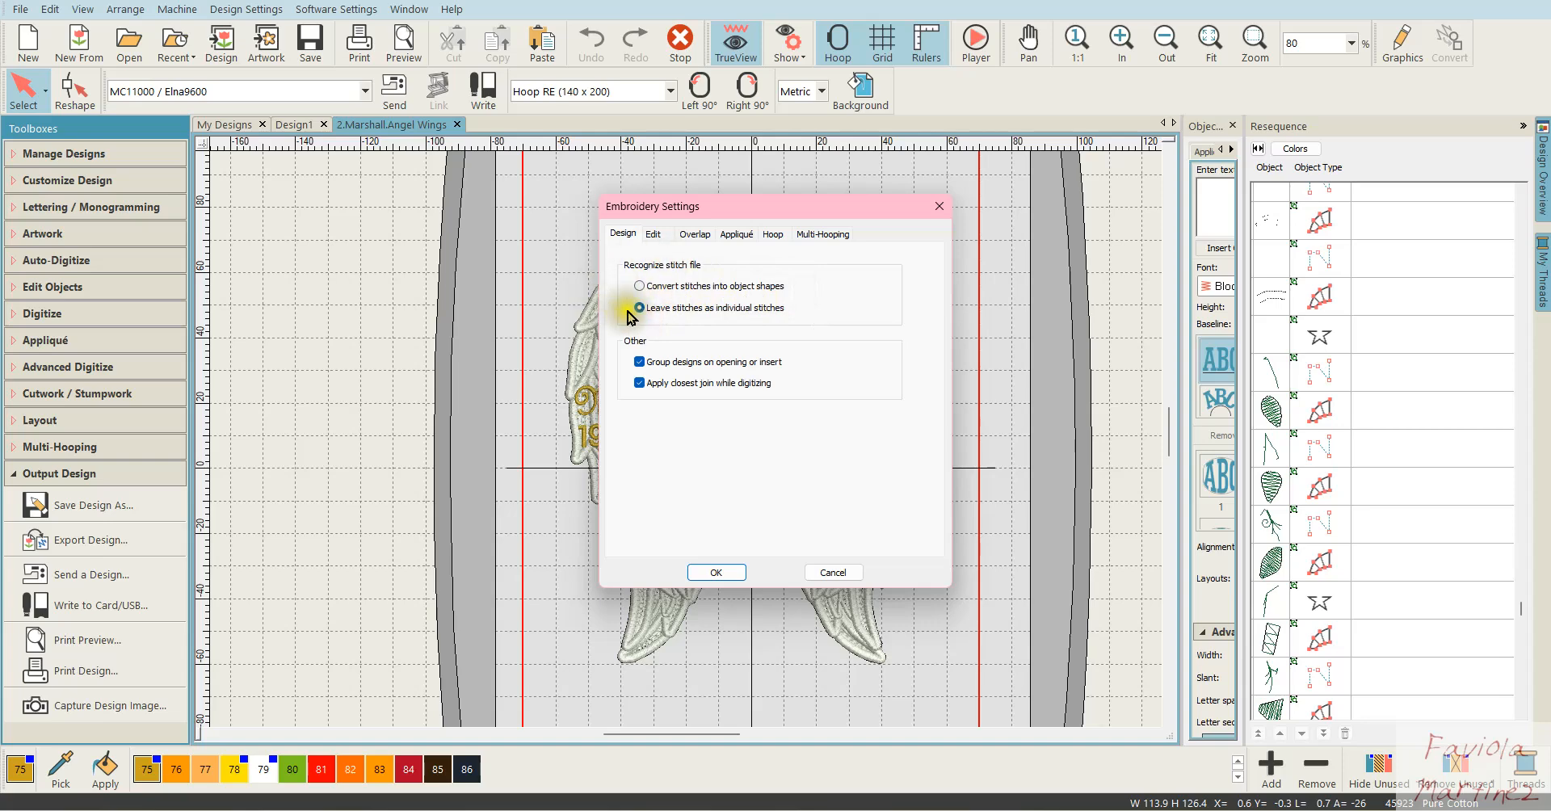
pyautogui.click(717, 572)
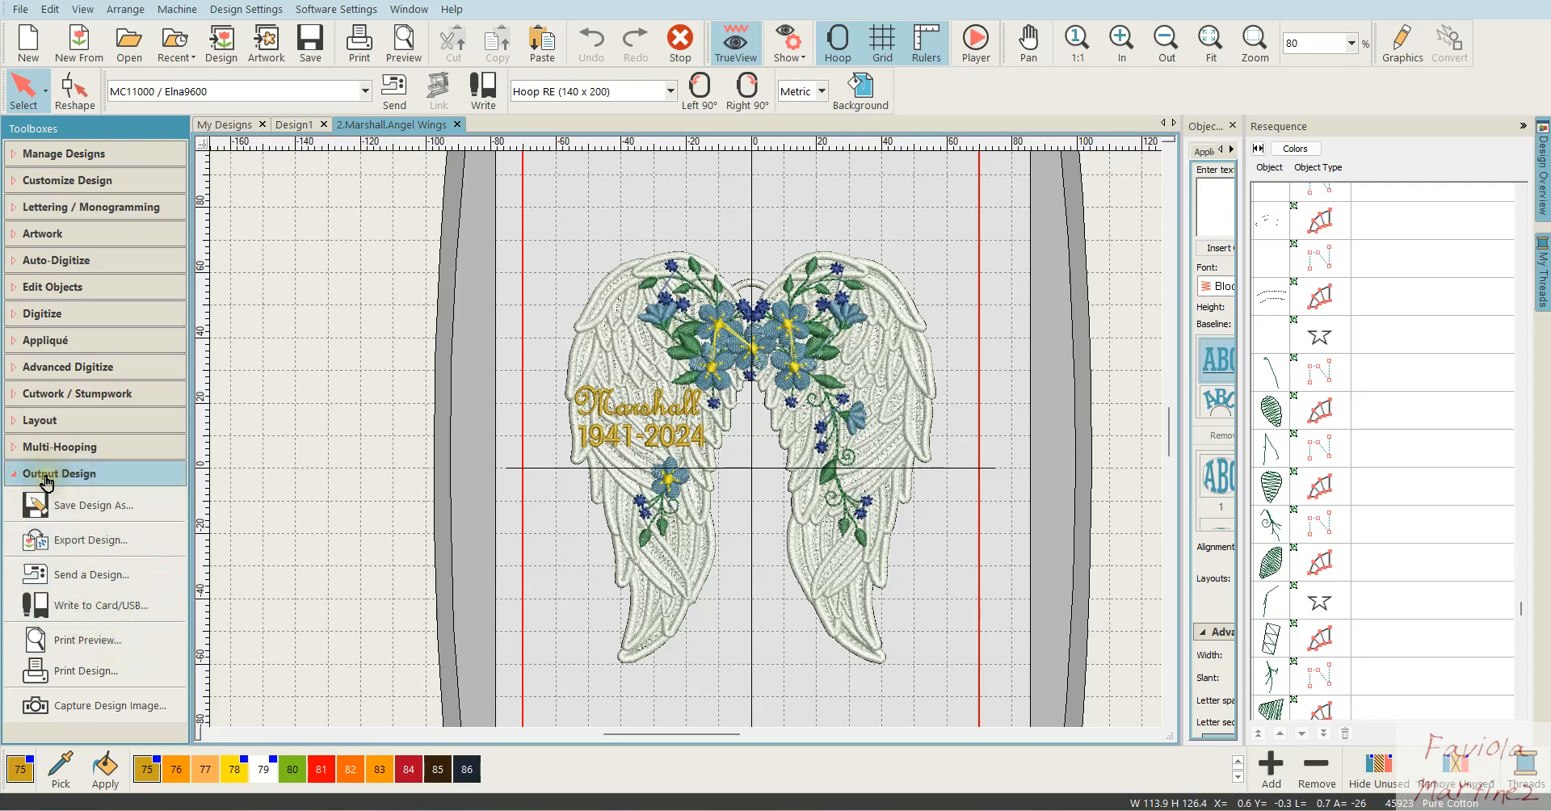
# Export the angel wings design as a Janome/Elna/Kenmore (*.JEF) machine file, replacing the existing file of the same name
pyautogui.click(93, 550)
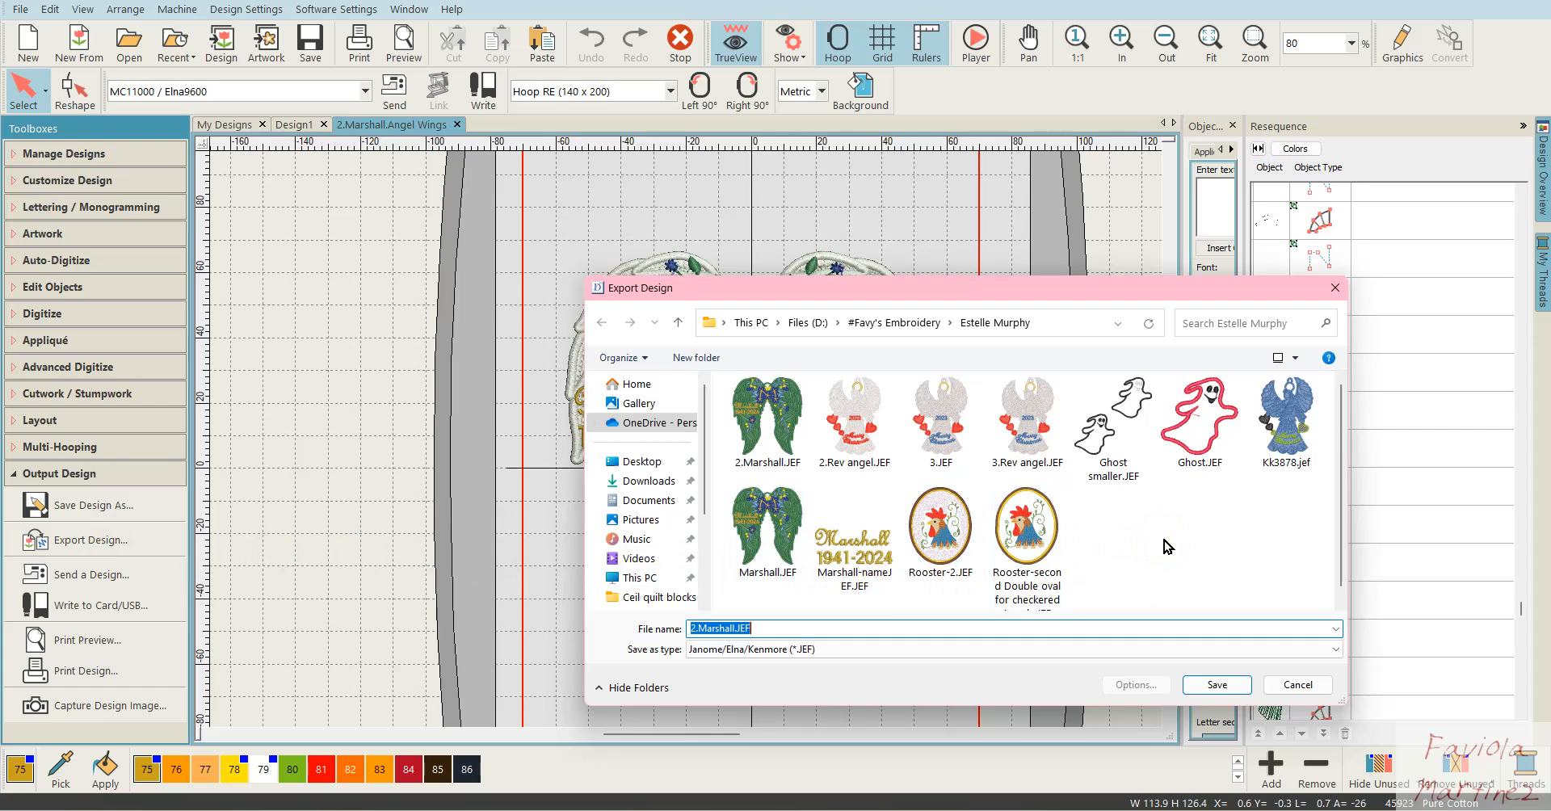
pyautogui.click(1312, 650)
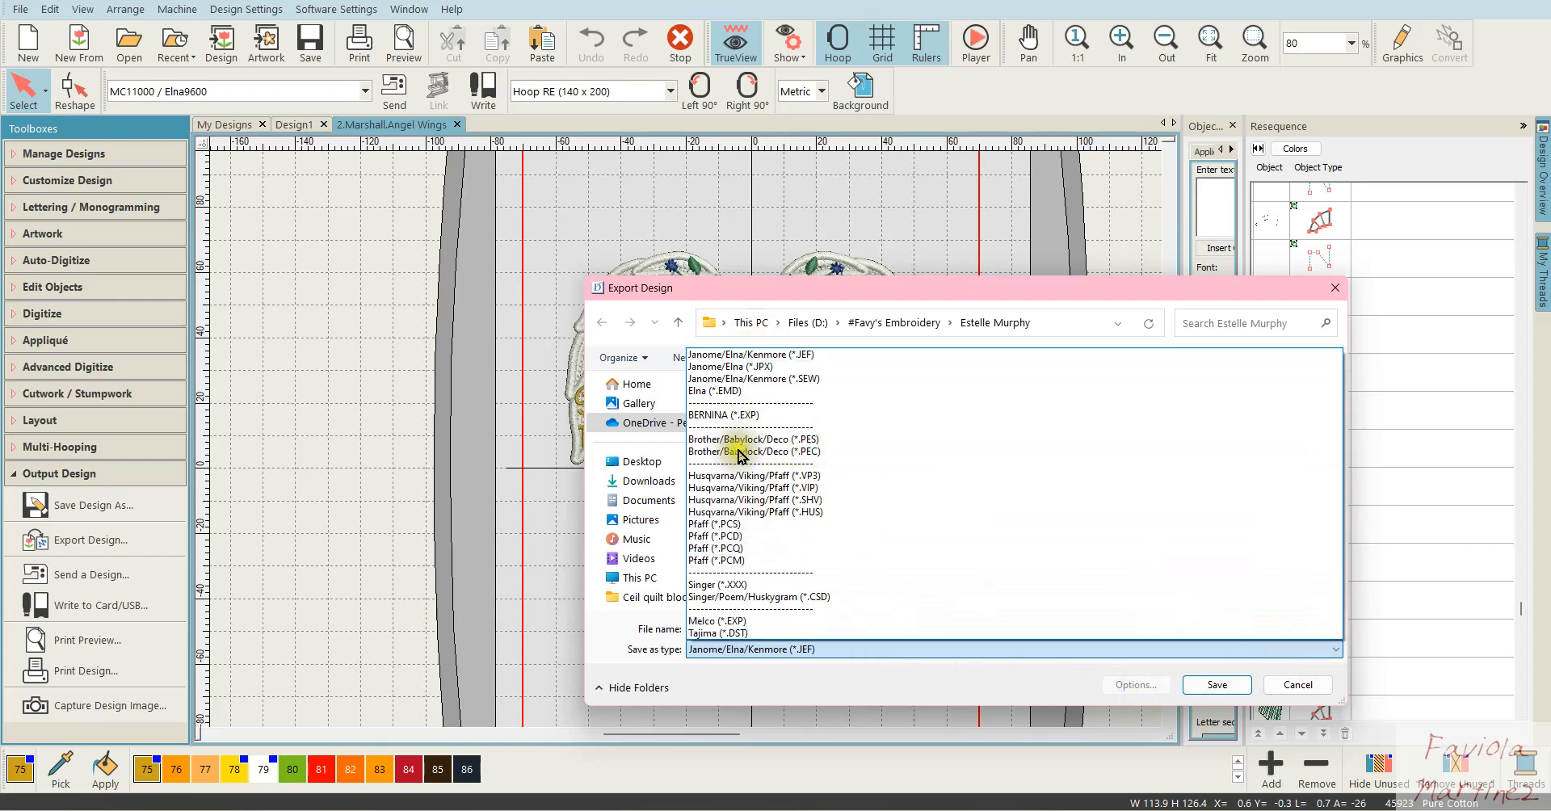
pyautogui.click(966, 687)
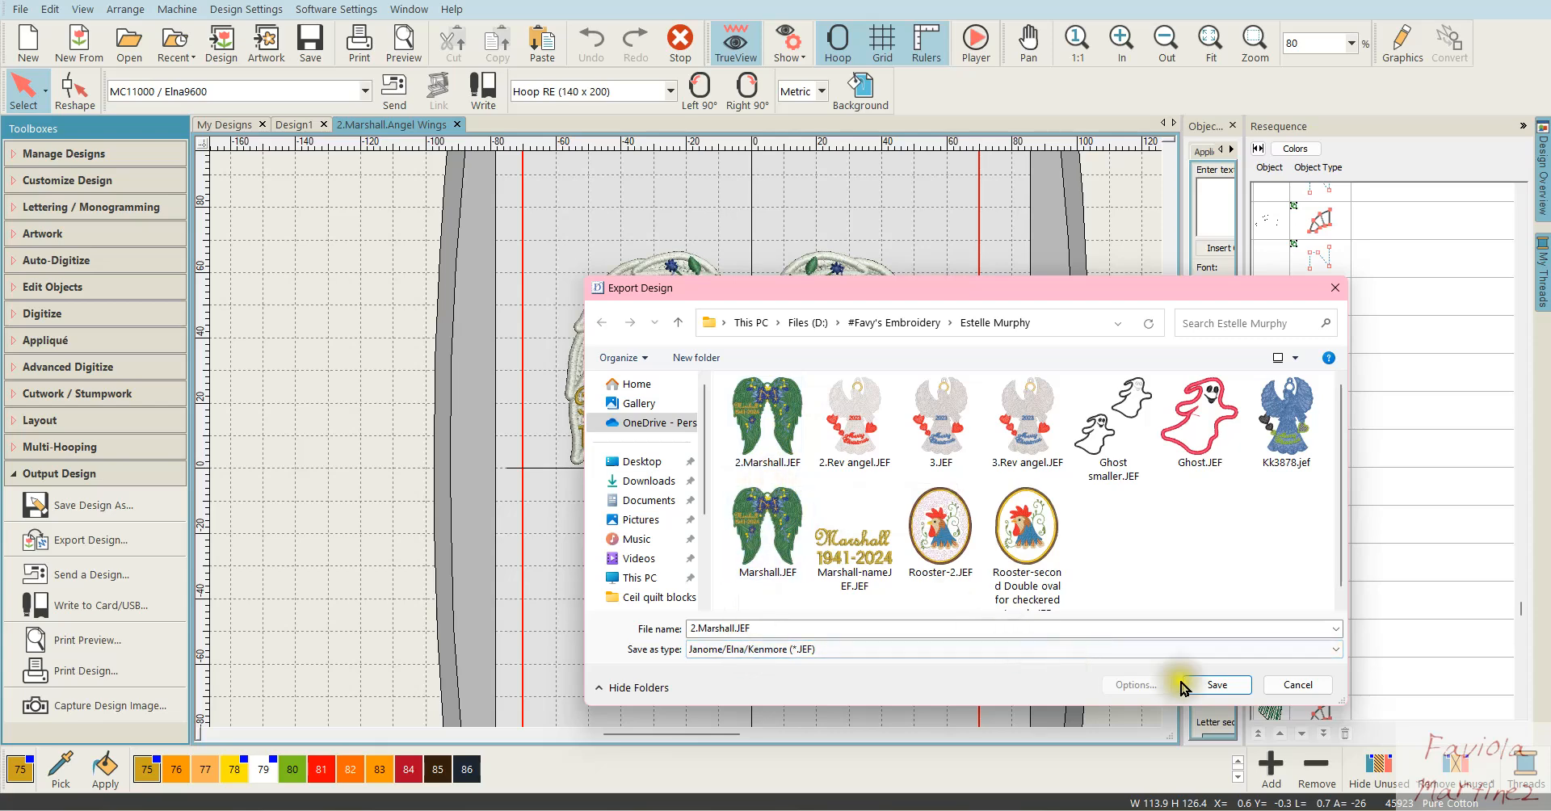
pyautogui.click(1212, 688)
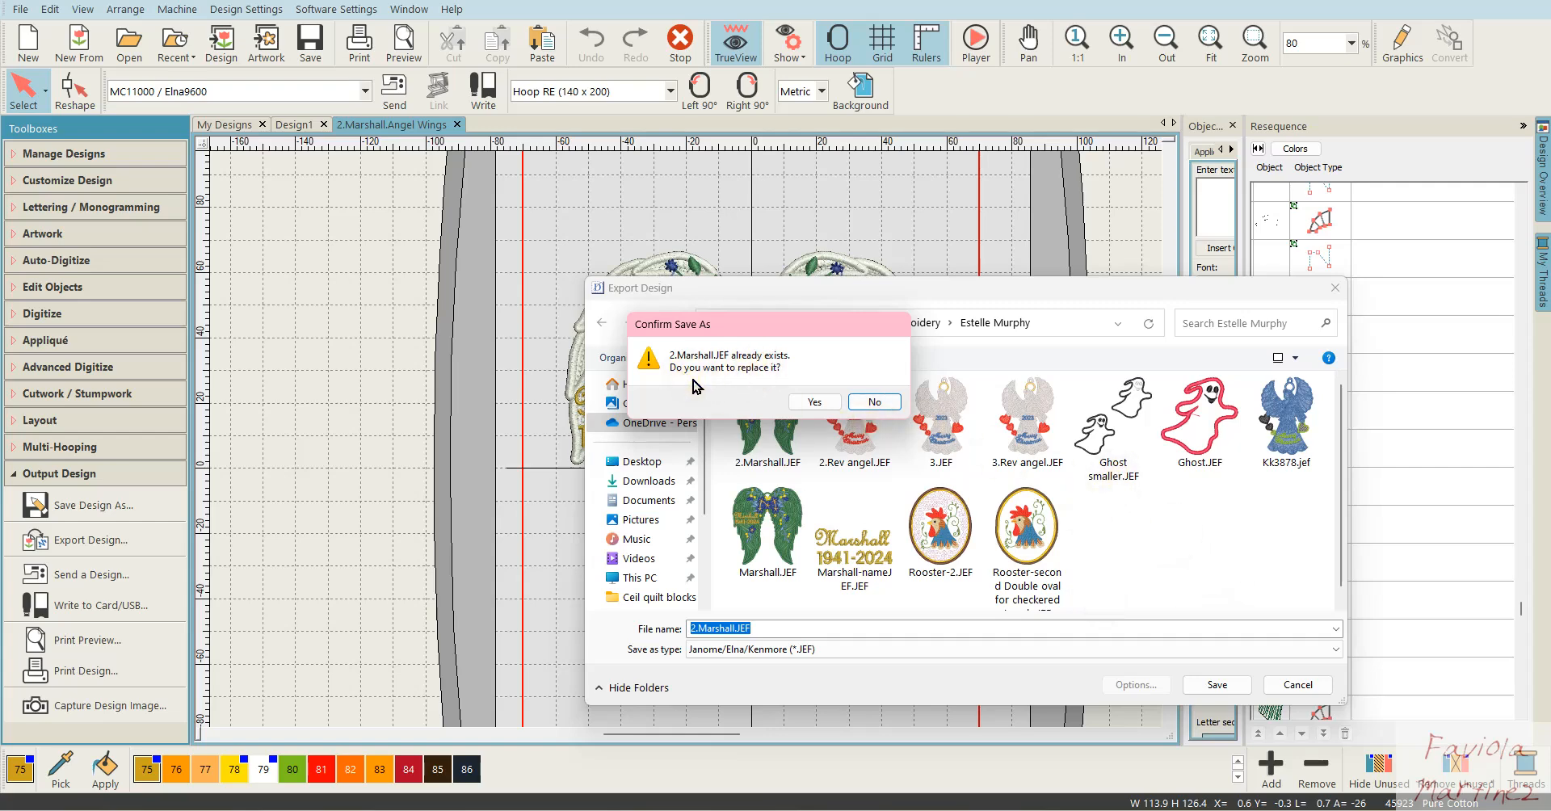
pyautogui.click(812, 404)
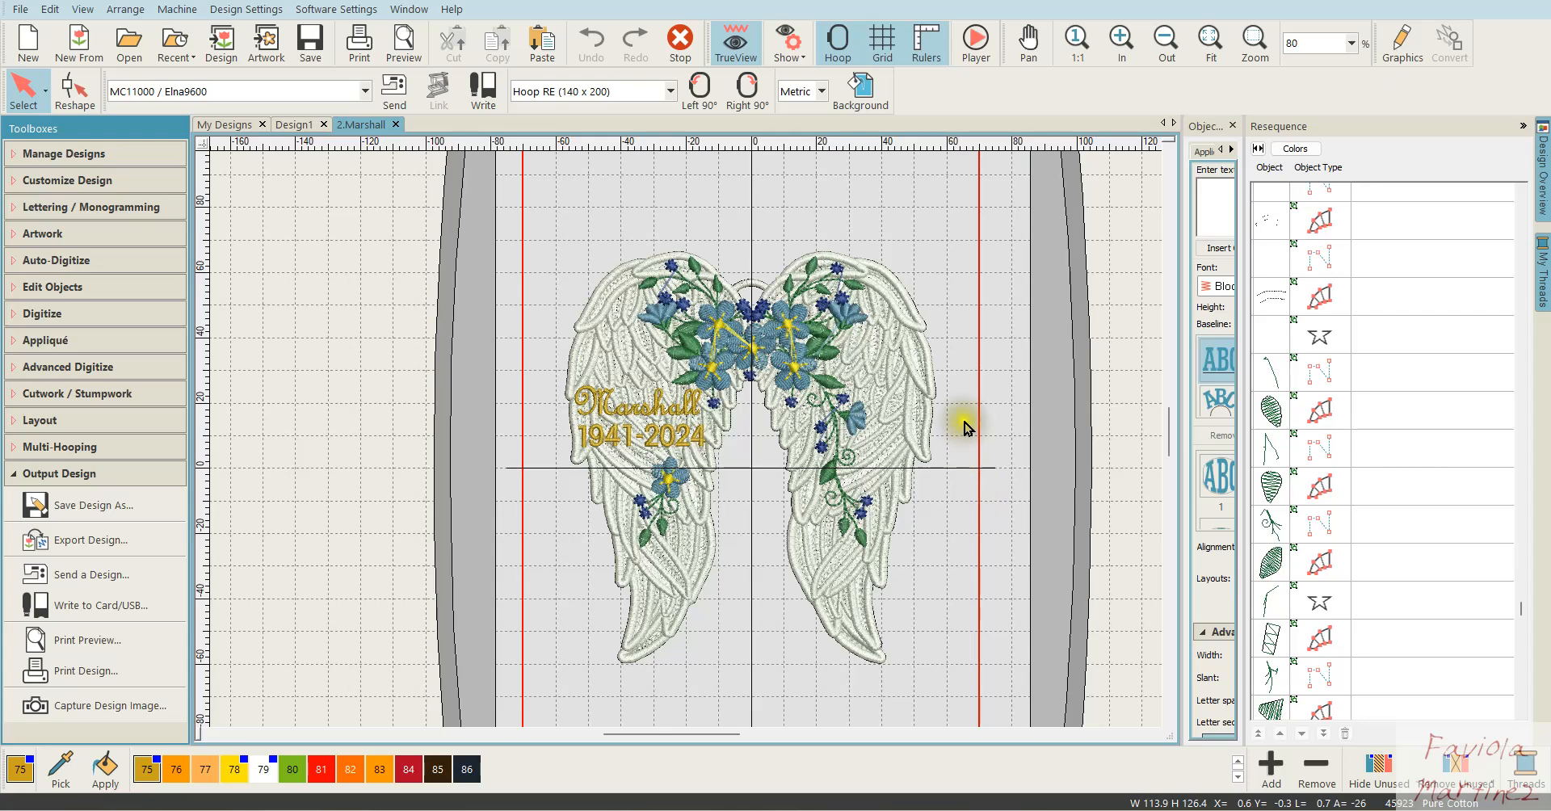
# Sort the stitching sequence by color and delete all color blocks except the gold lettering in thread 272
pyautogui.click(1295, 150)
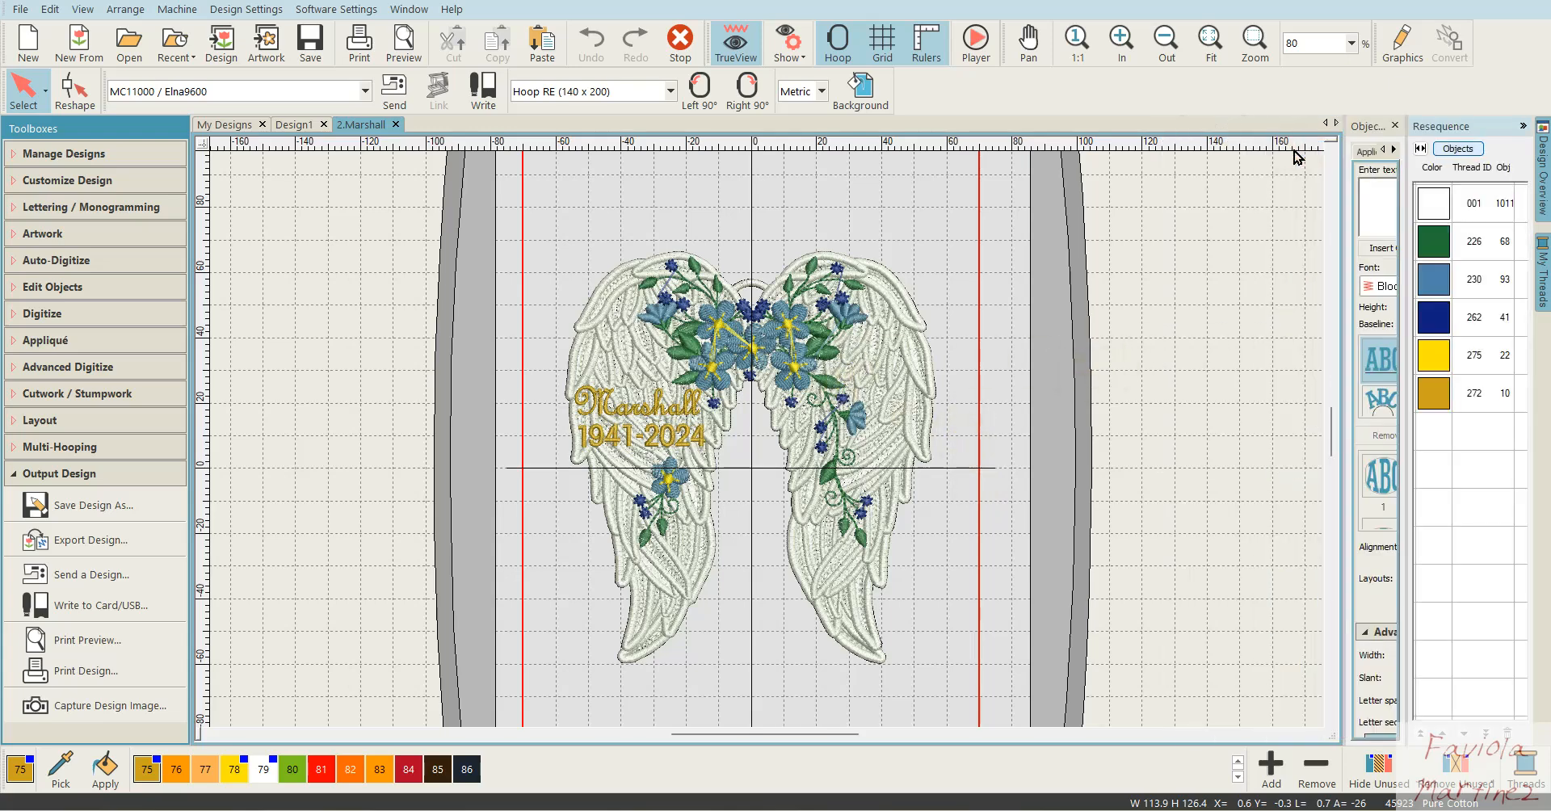
pyautogui.moveTo(1406, 207); pyautogui.dragTo(1195, 239)
pyautogui.click(1384, 362)
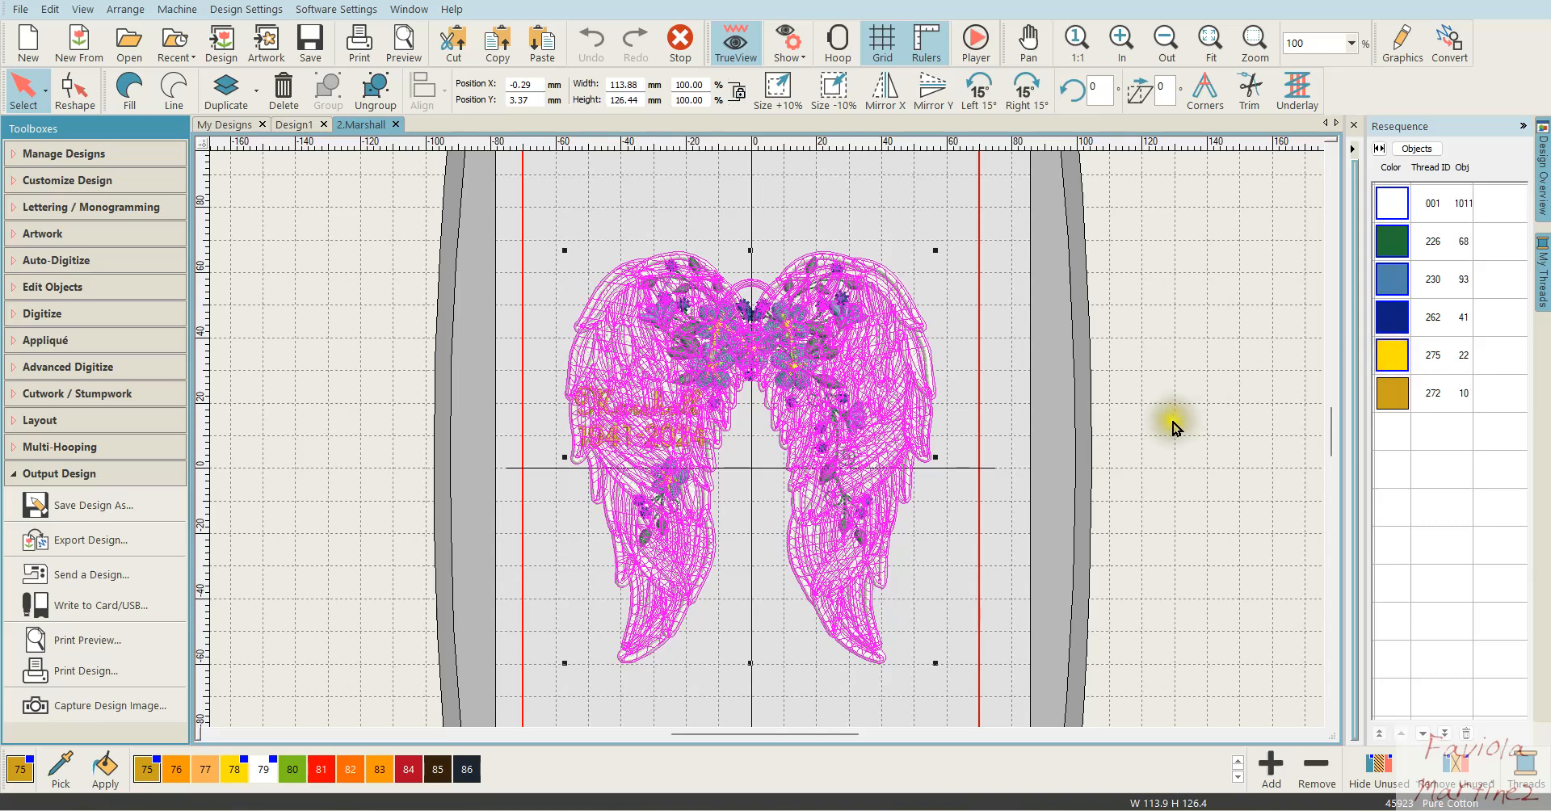
pyautogui.click(1381, 356)
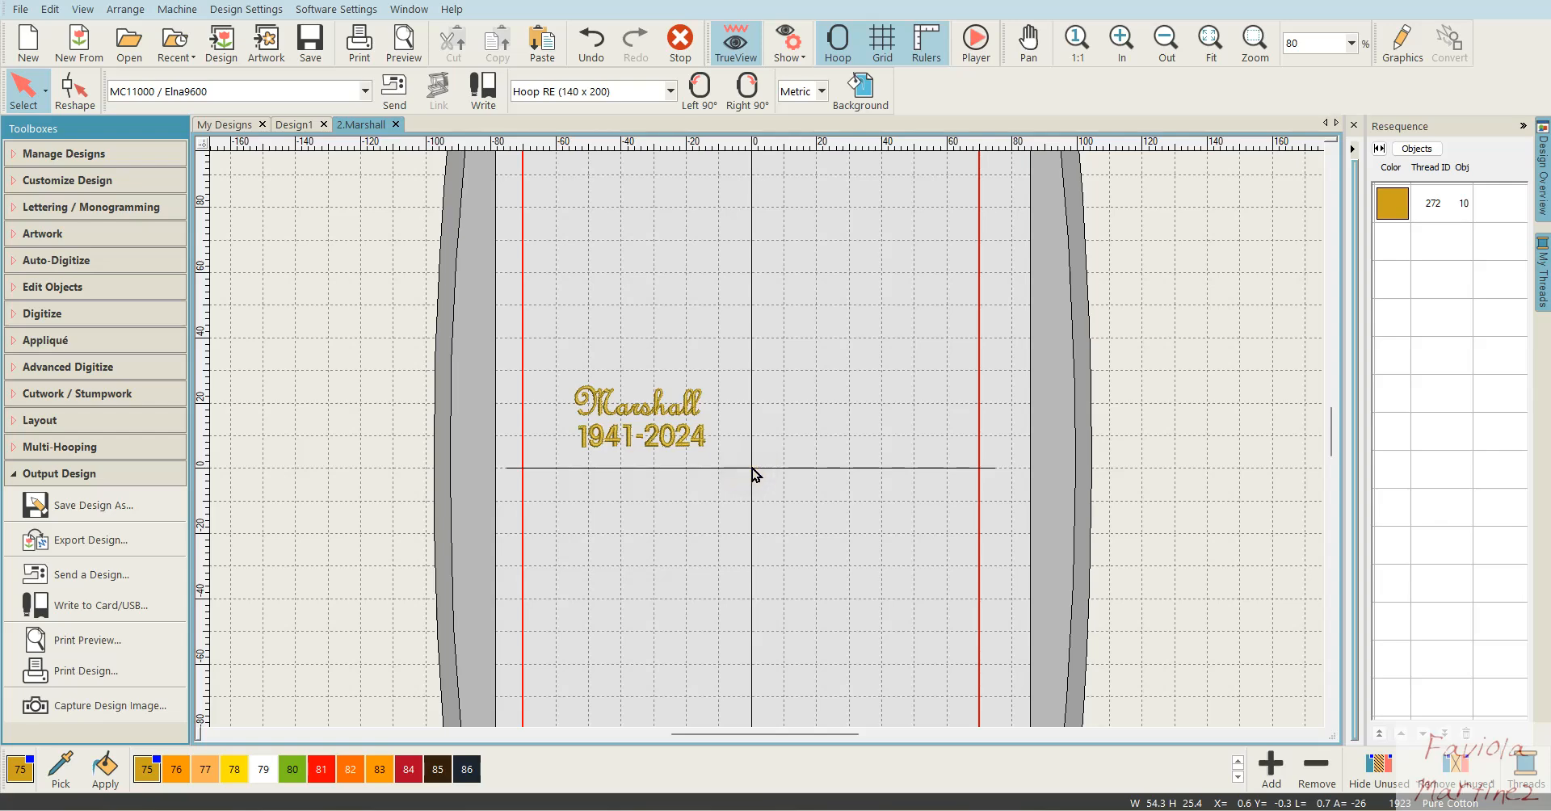
pyautogui.click(596, 47)
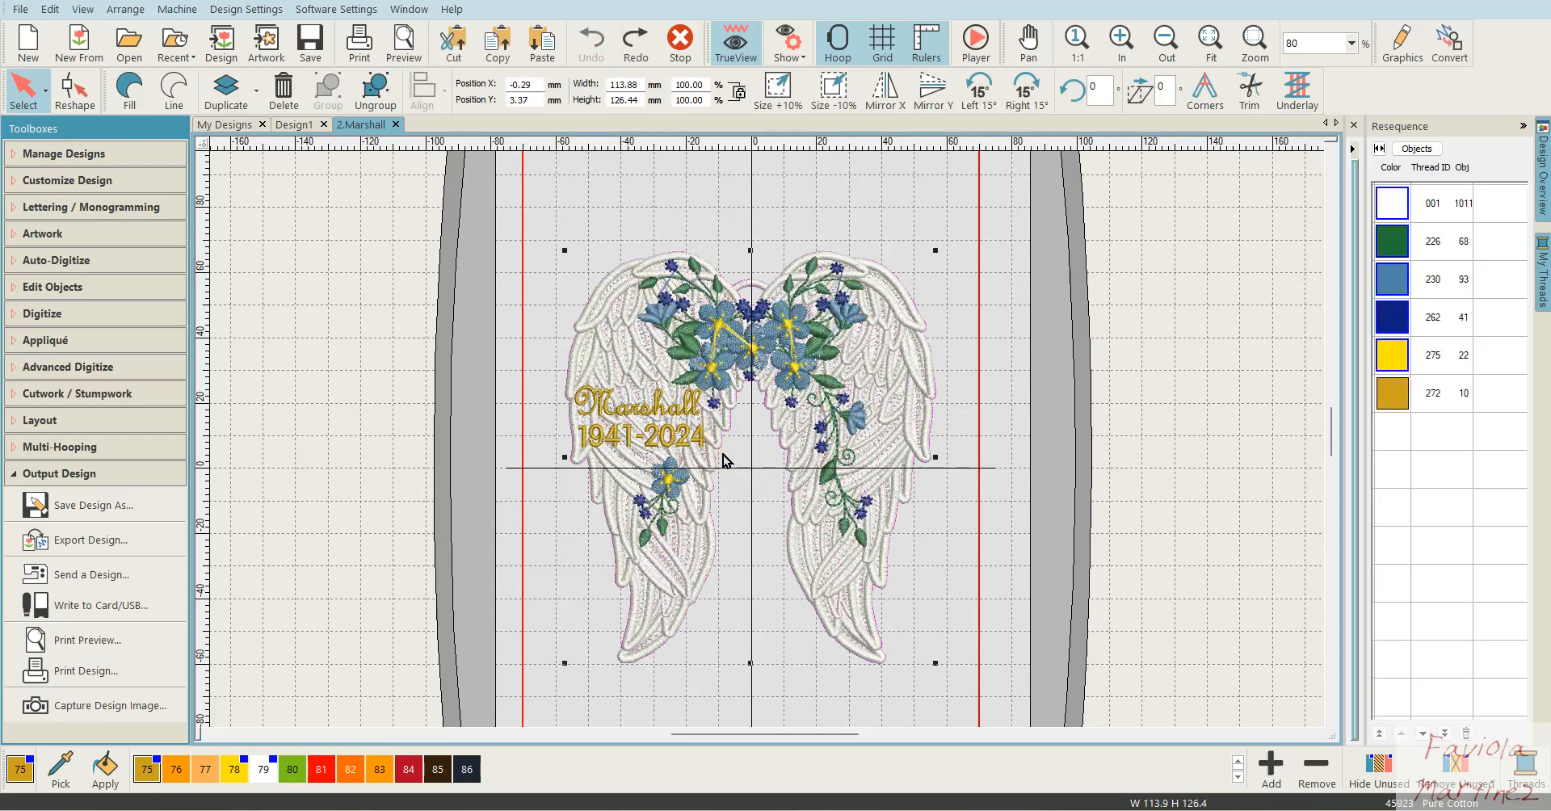
pyautogui.click(636, 42)
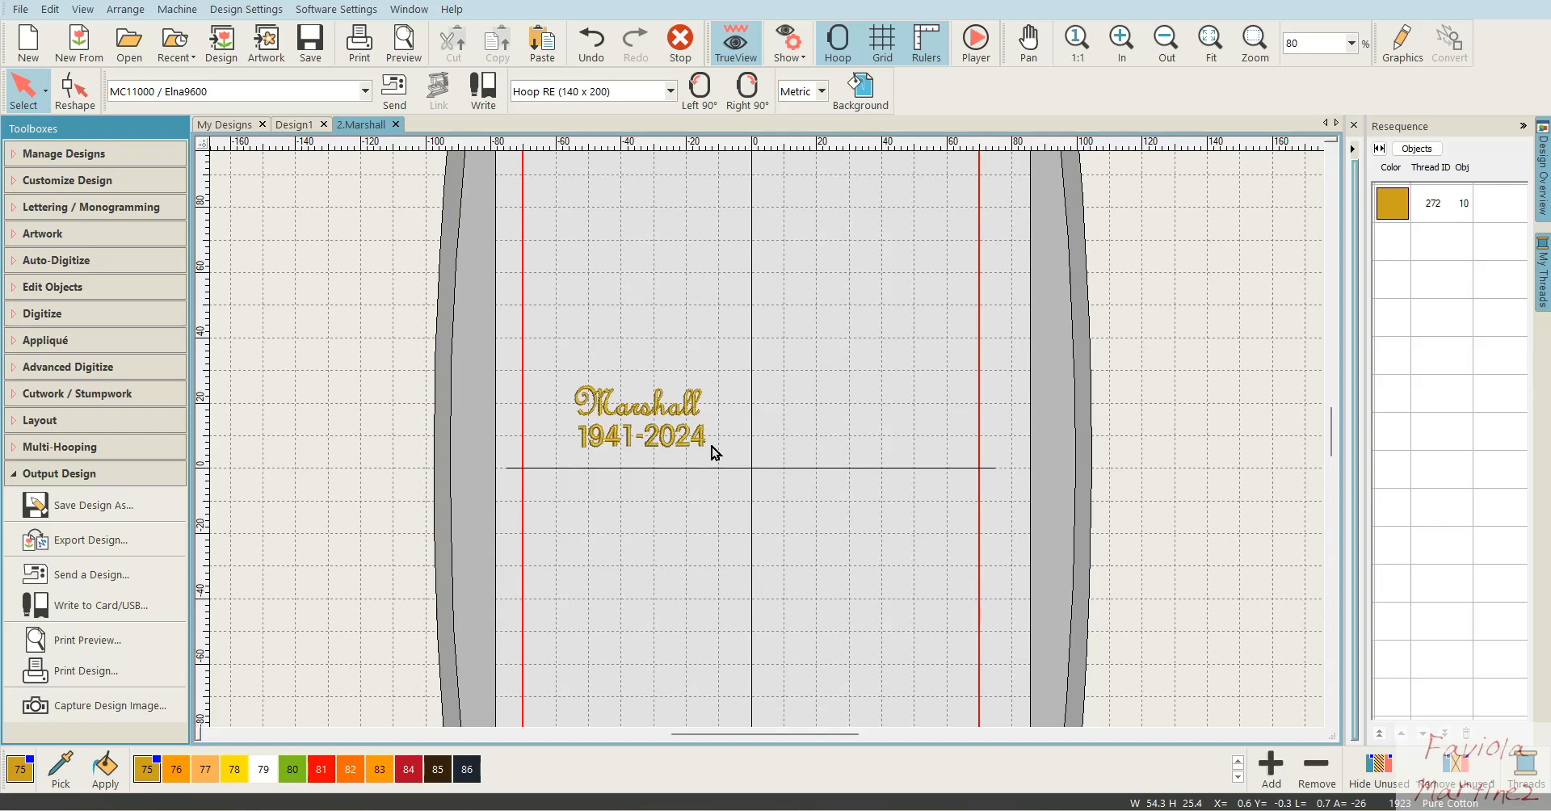
# Save the remaining name and dates lettering as a Wilcom All-in-One (*.EMB) working file under the proposed file name
pyautogui.click(578, 449)
pyautogui.click(638, 412)
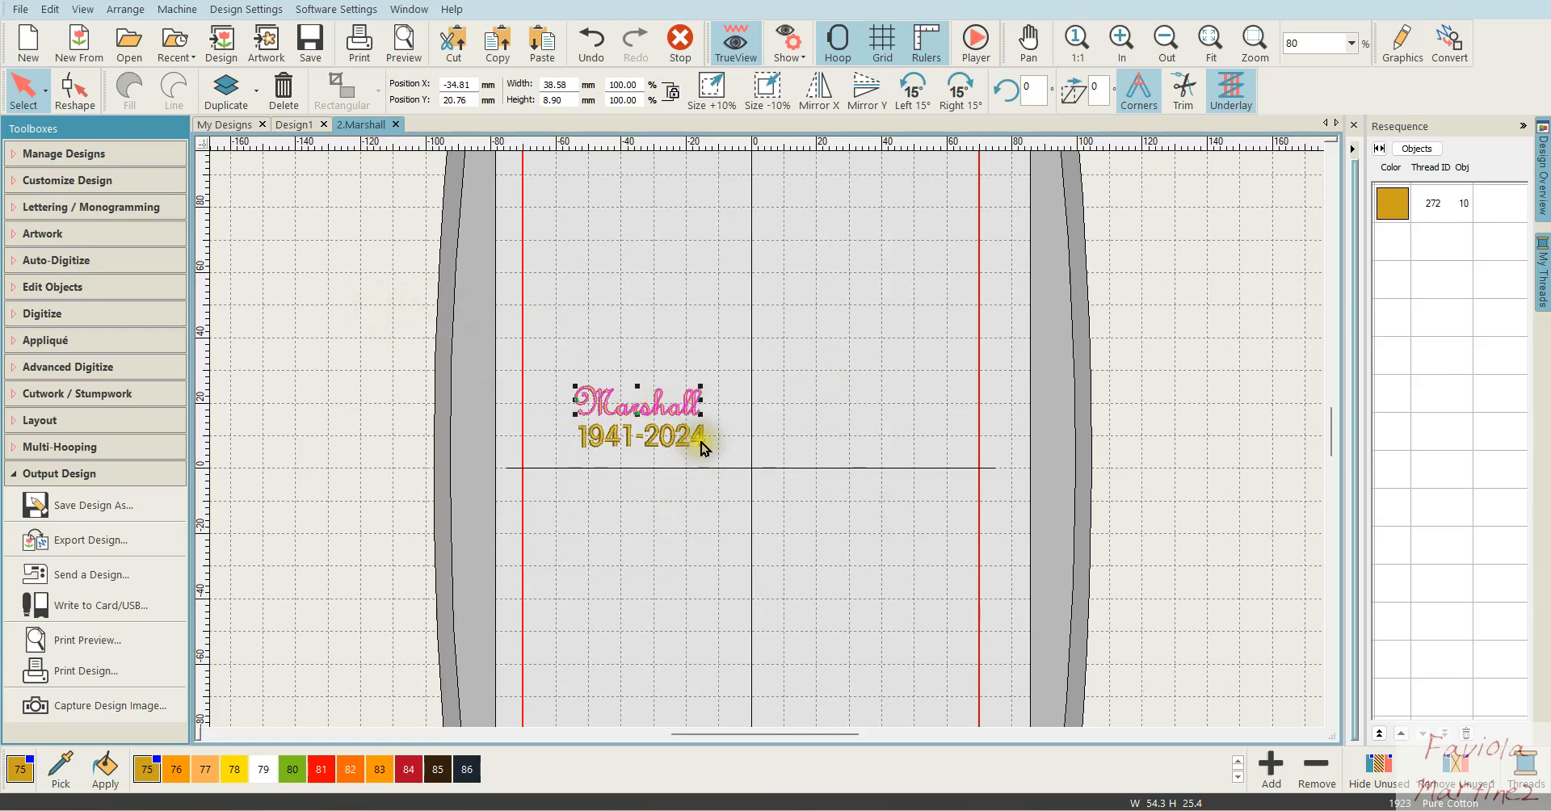
pyautogui.click(672, 462)
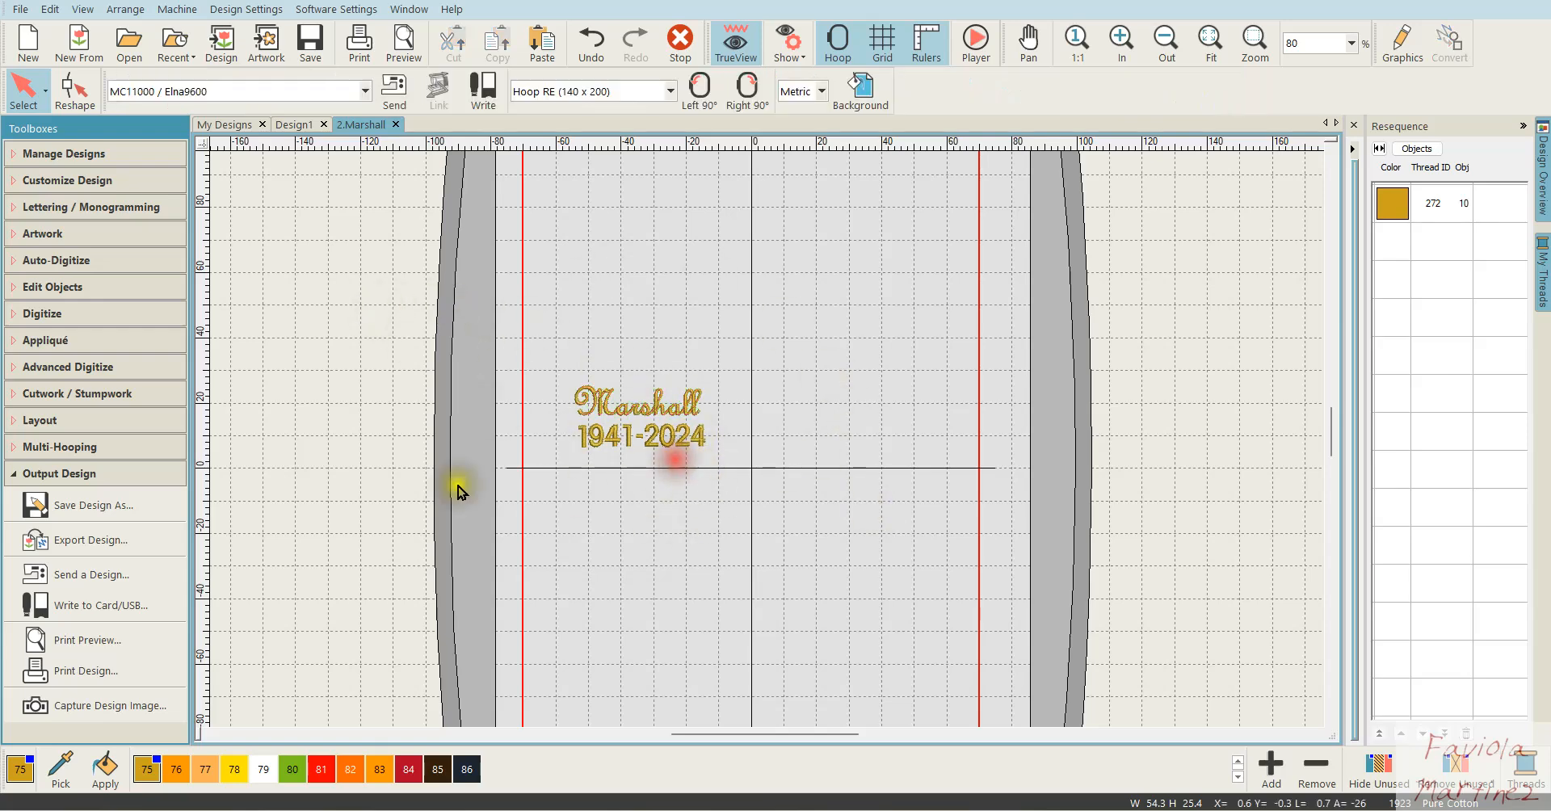
pyautogui.click(95, 509)
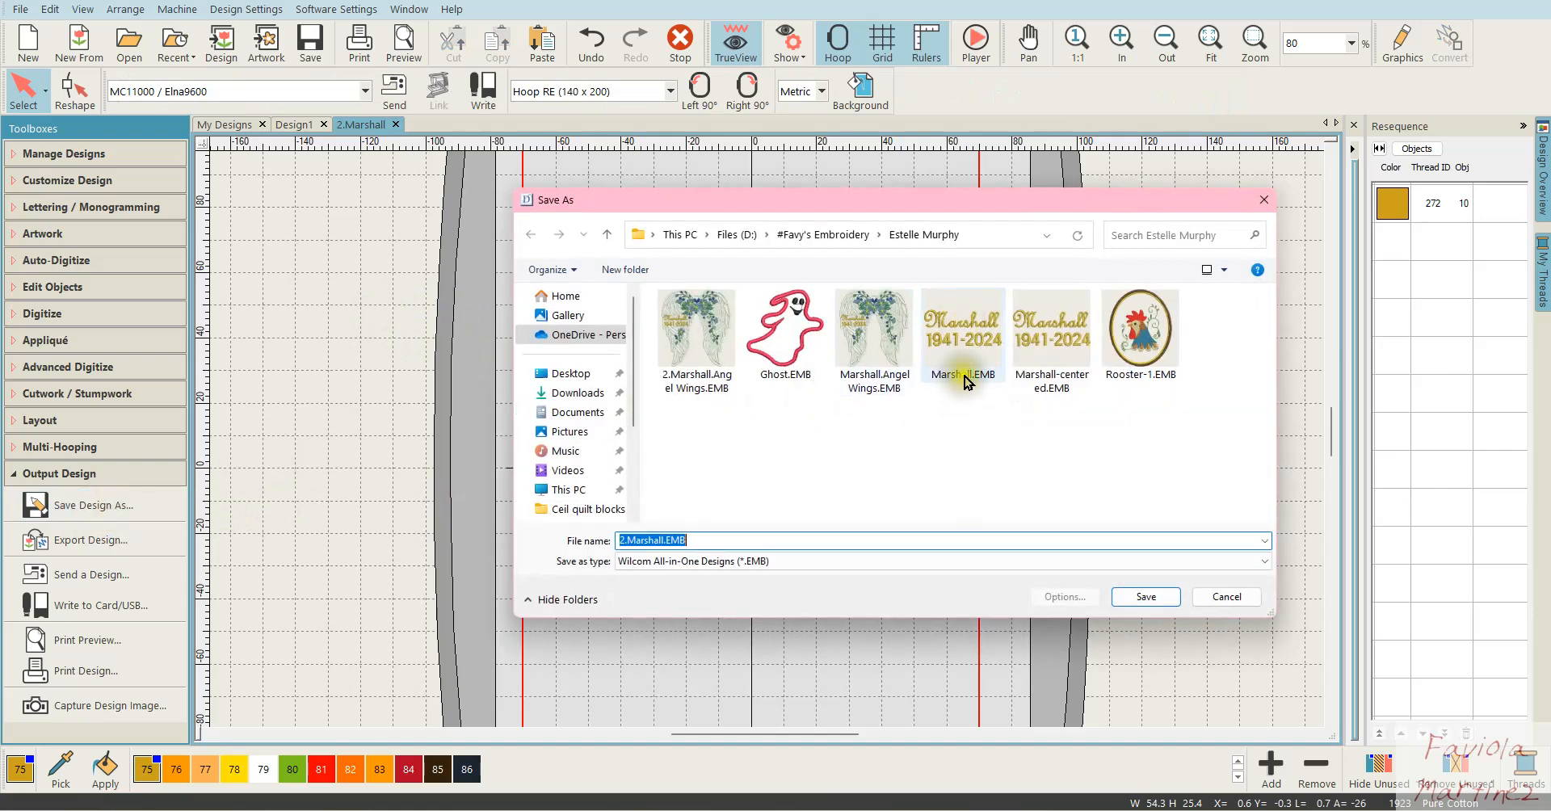
pyautogui.moveTo(968, 379)
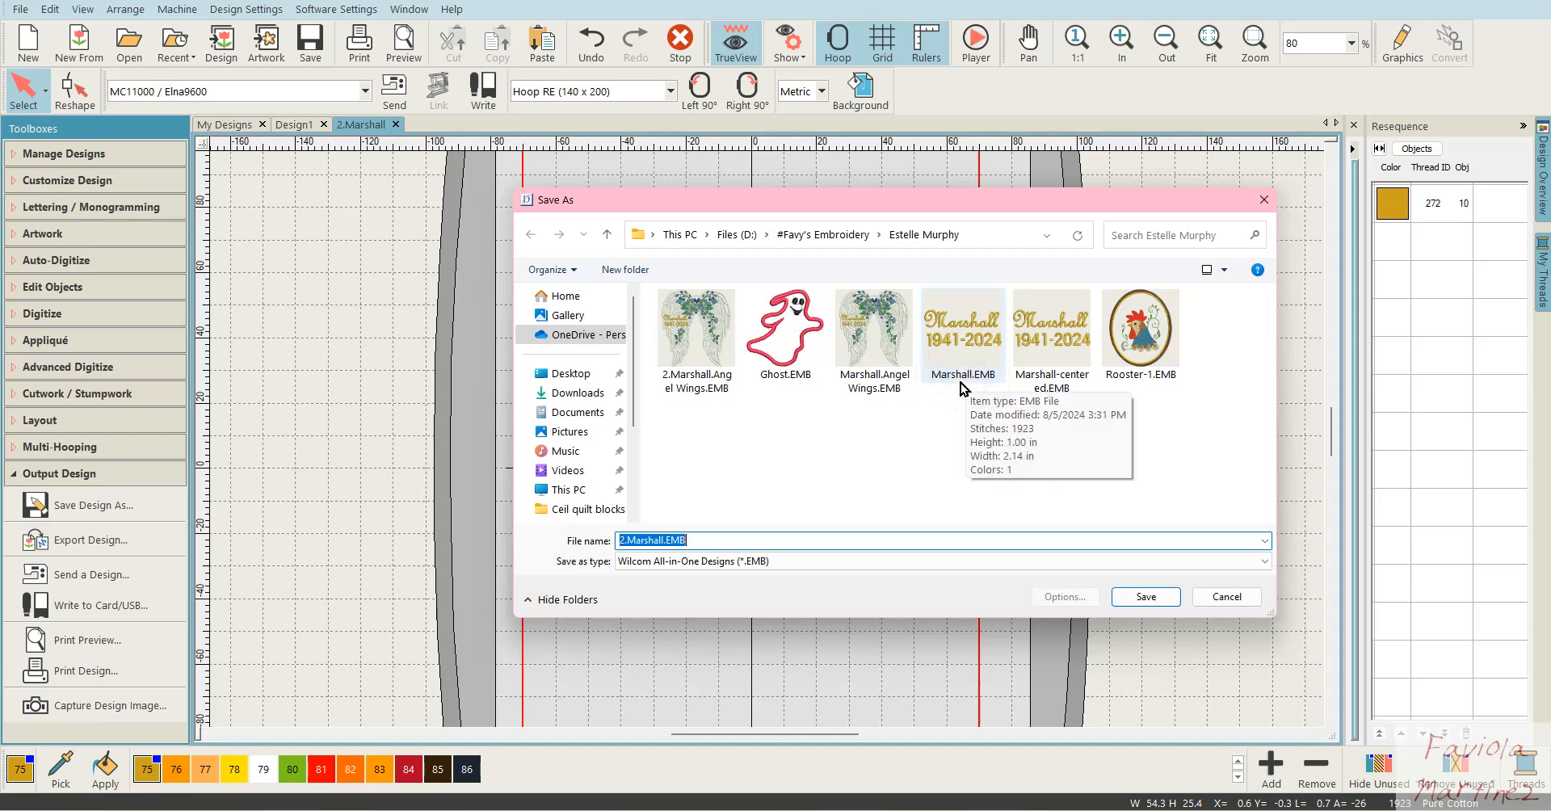
pyautogui.click(1147, 597)
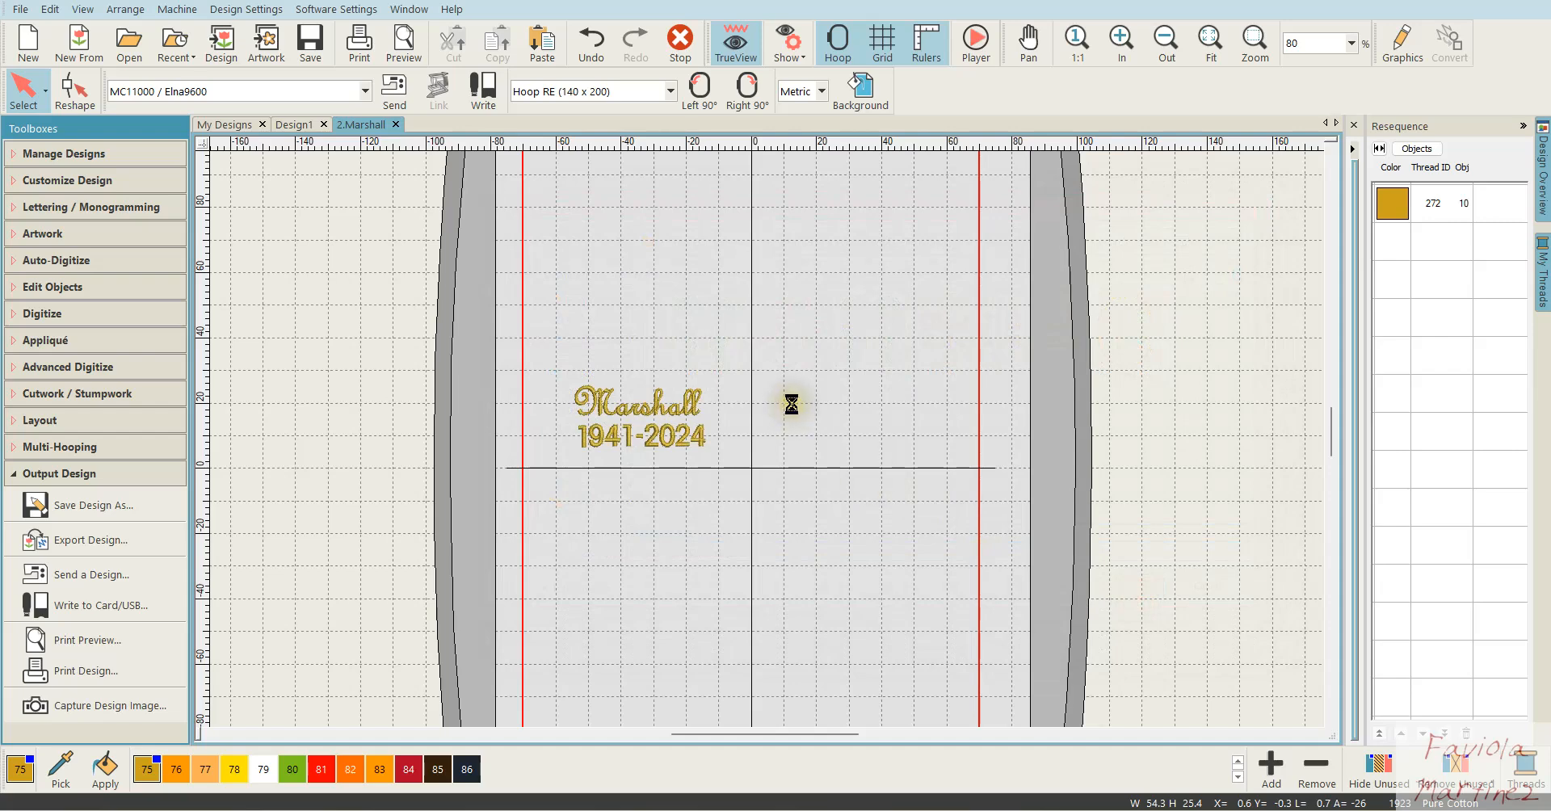
# Select both lines of lettering and auto center them to the work area
pyautogui.click(551, 374)
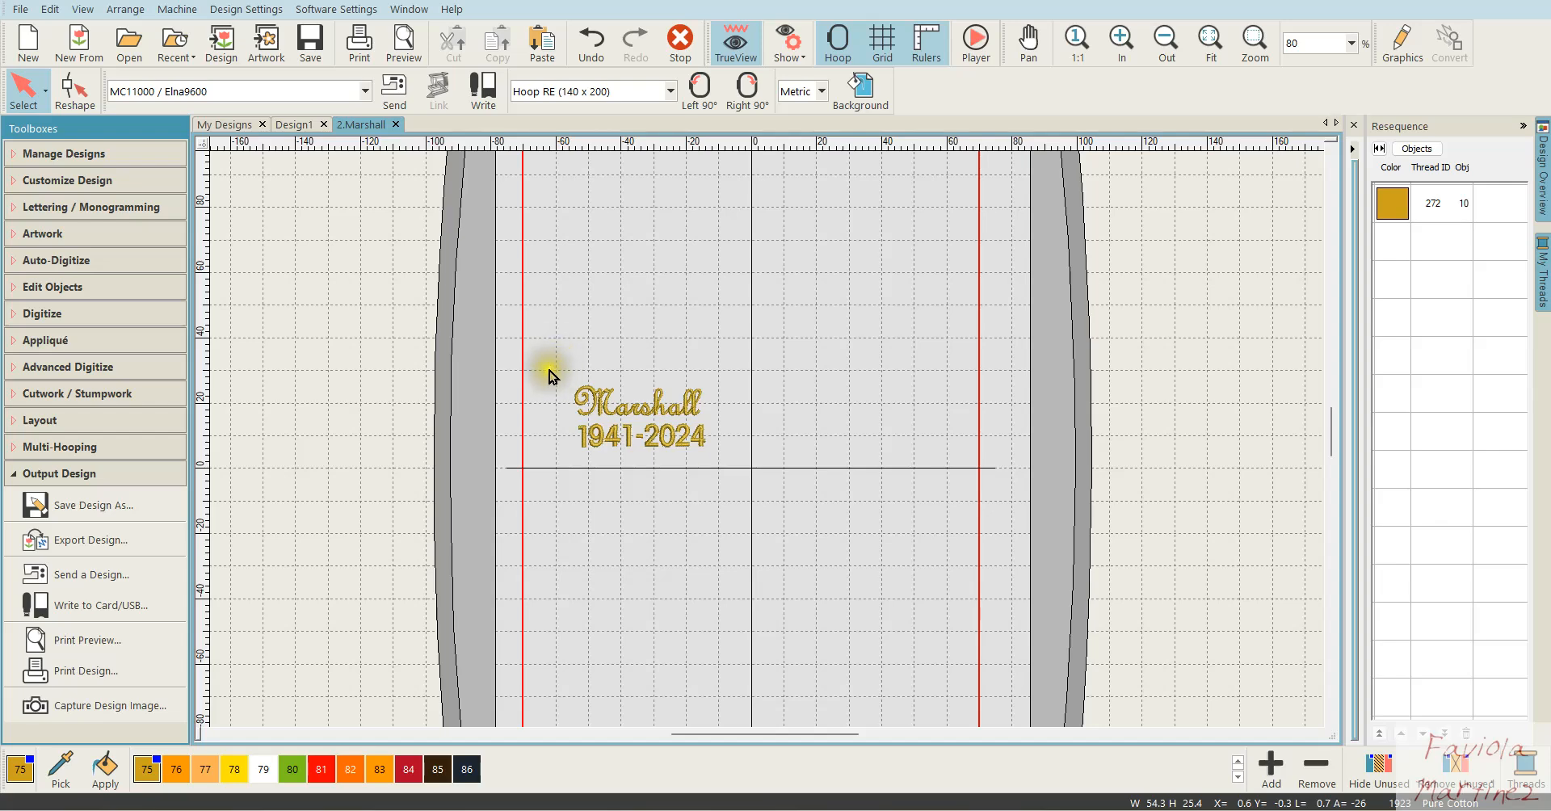
pyautogui.click(553, 371)
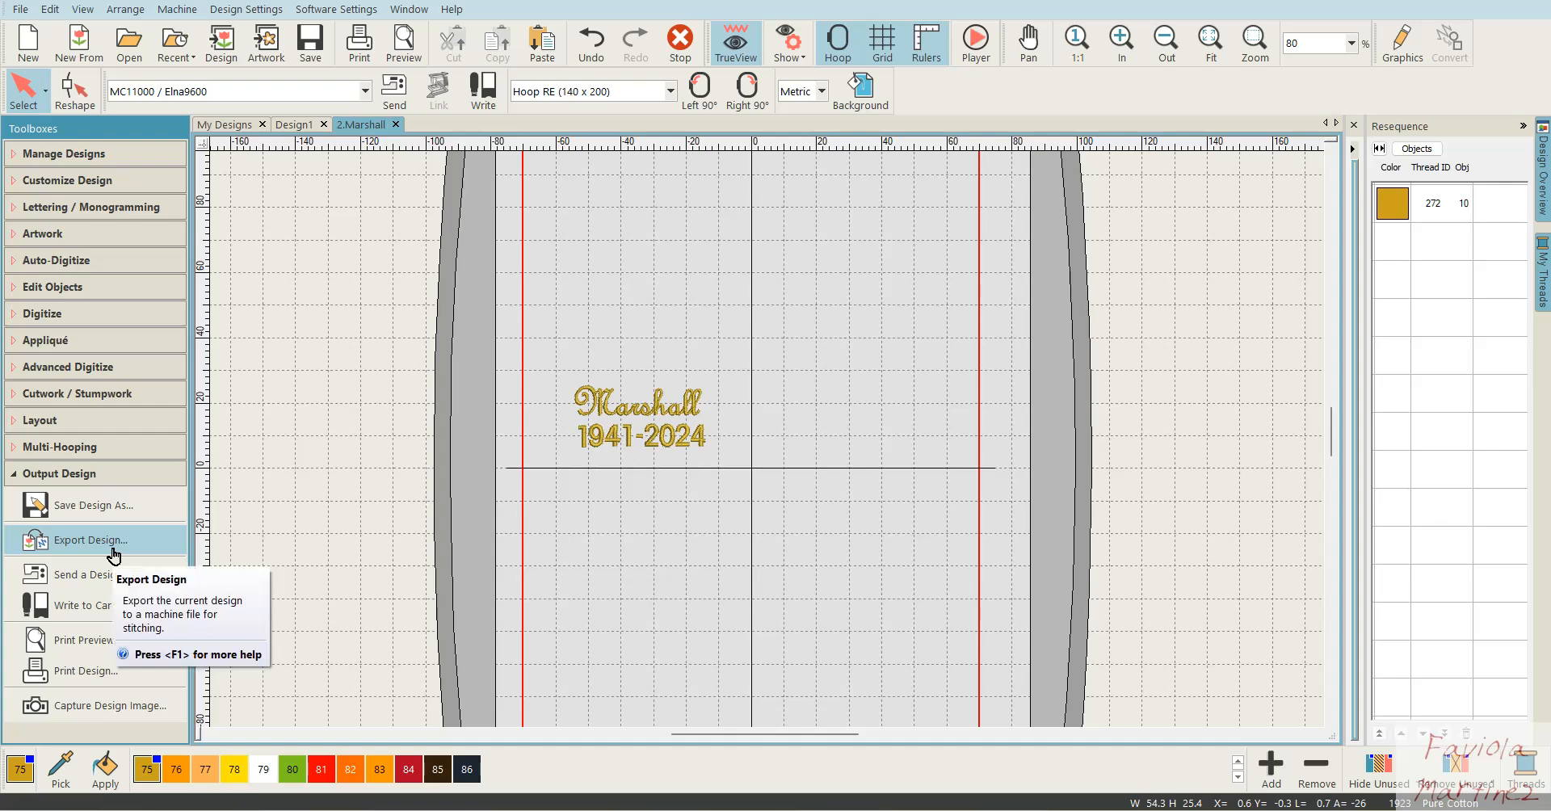
pyautogui.click(601, 415)
pyautogui.moveTo(555, 355); pyautogui.dragTo(747, 473)
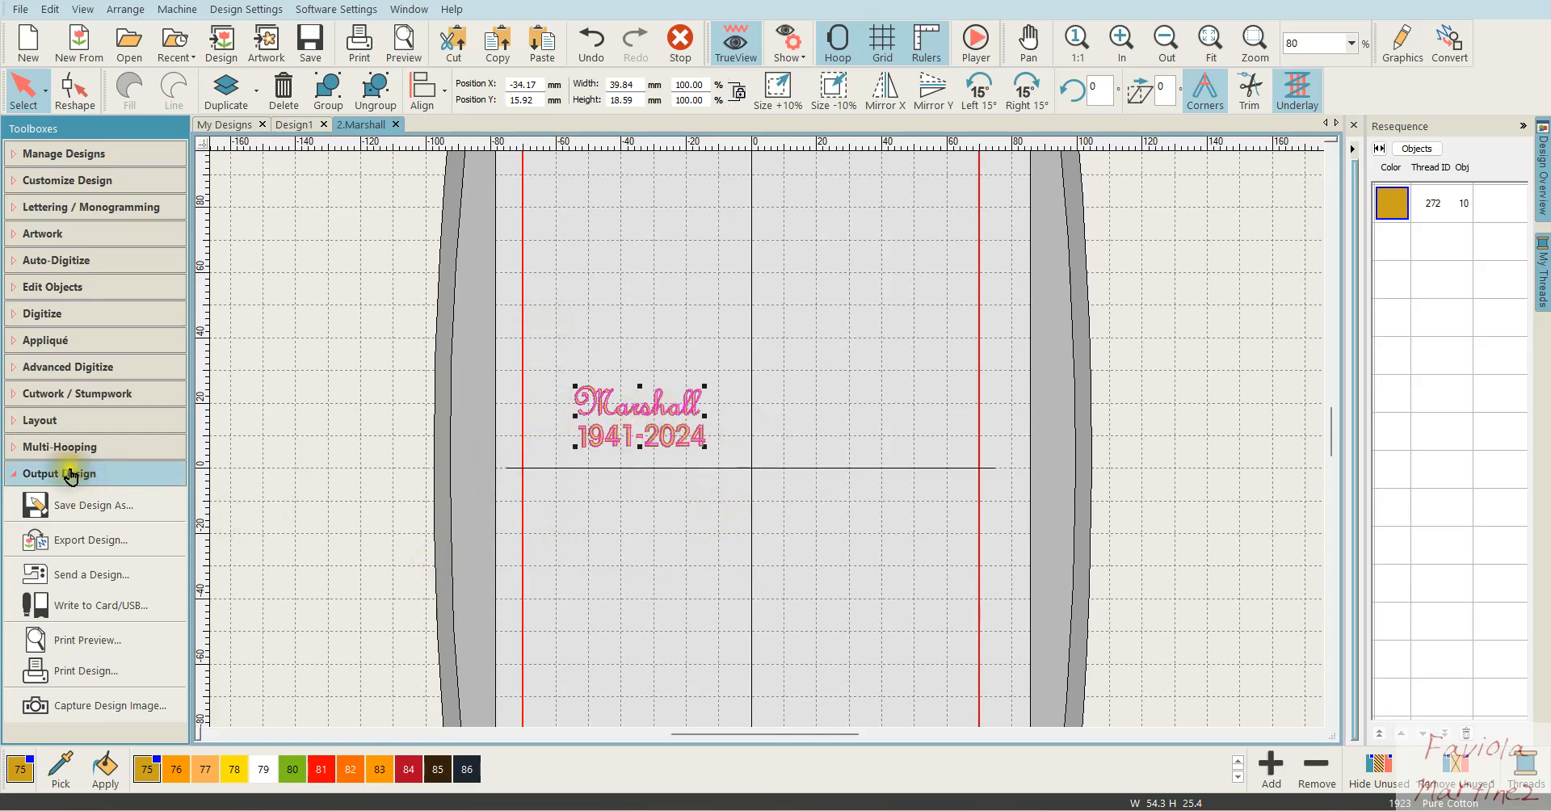
pyautogui.click(56, 428)
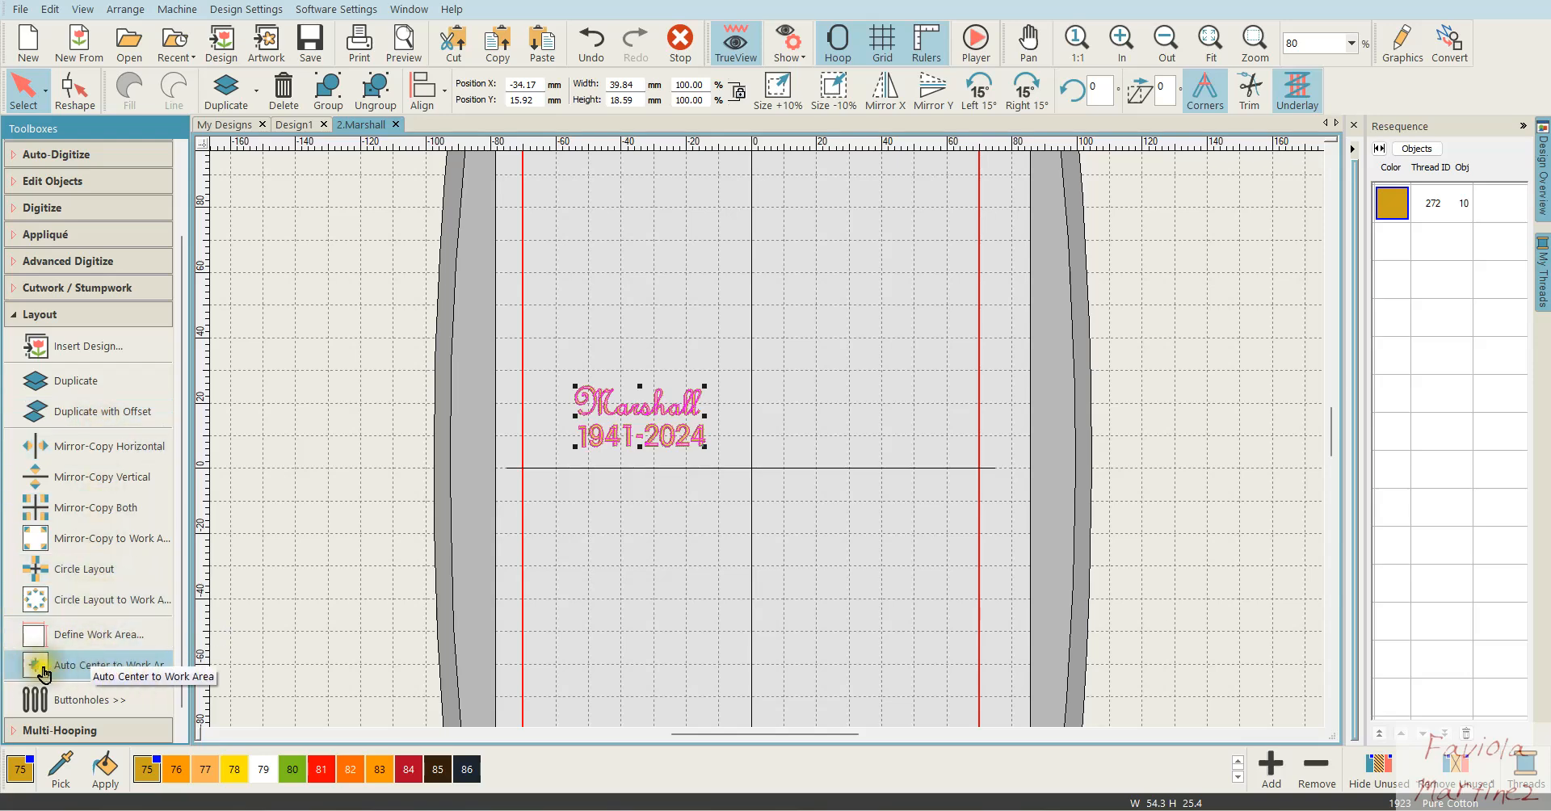
pyautogui.click(89, 670)
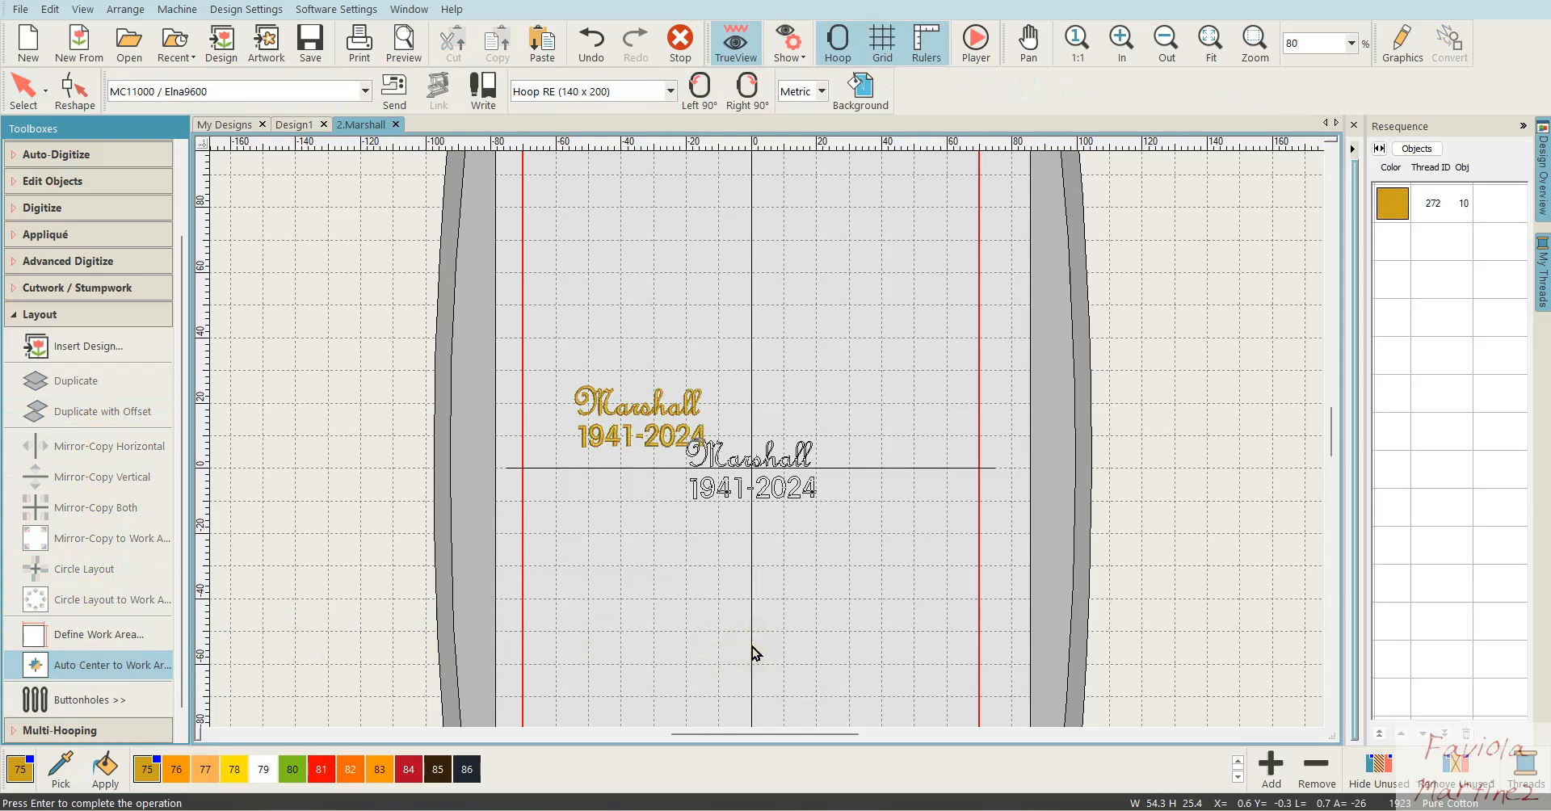
pyautogui.press('Return')
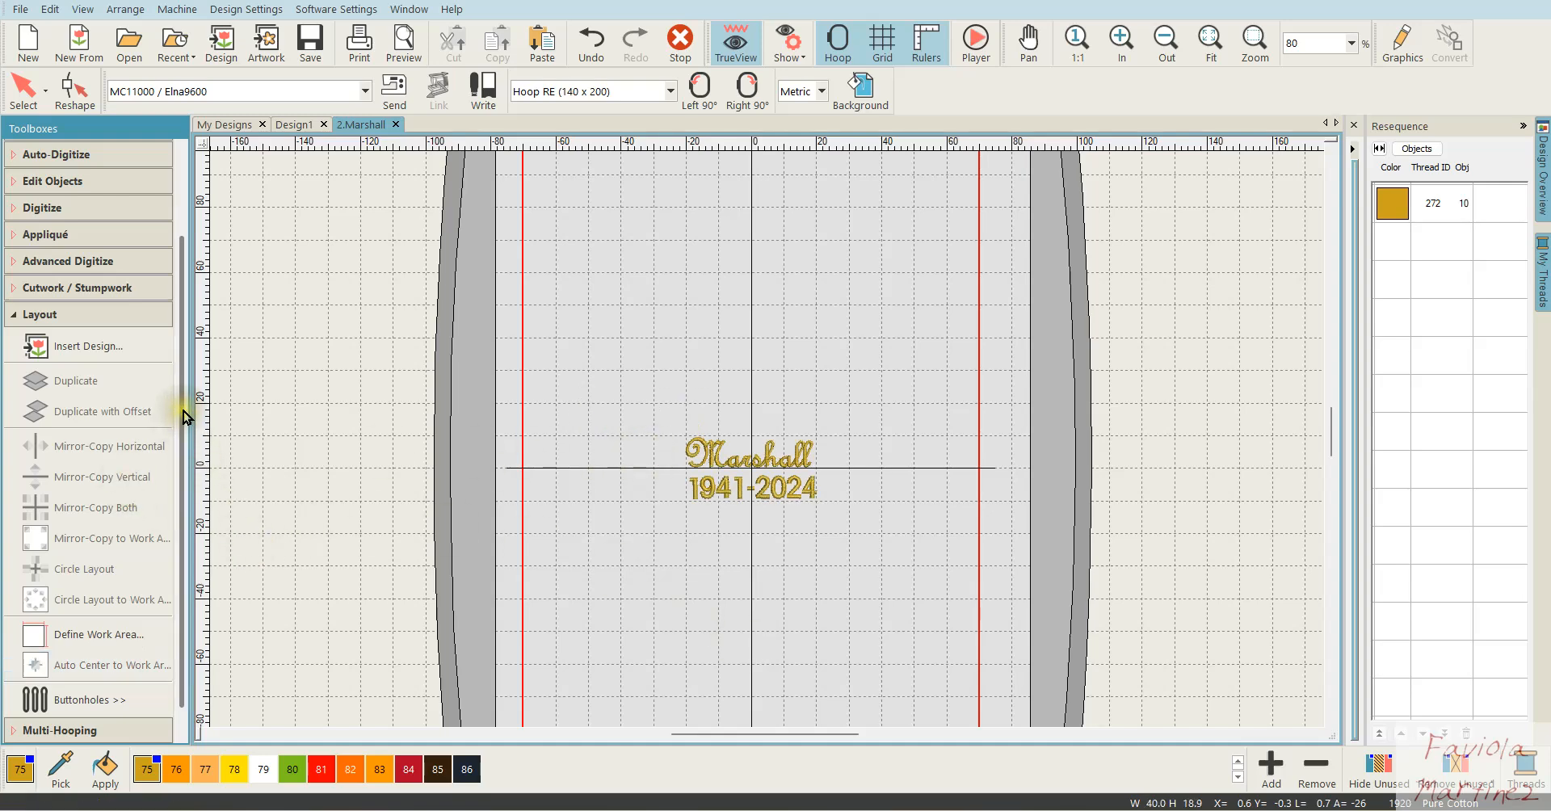
# Return to the design output commands and examine the centered lettering within the full hoop
pyautogui.scroll(-1, 186, 485)
pyautogui.click(84, 731)
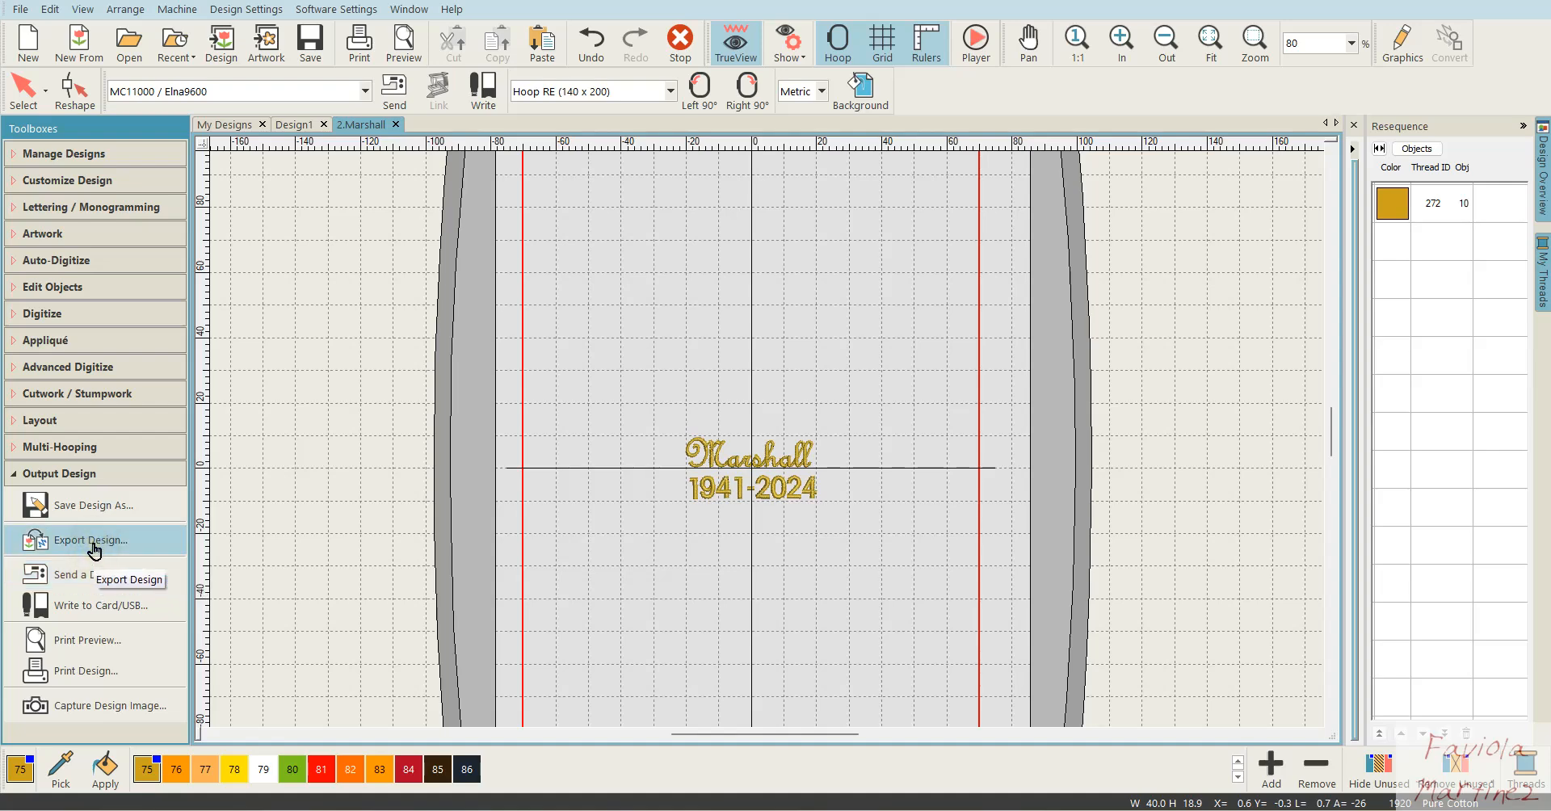
pyautogui.click(98, 507)
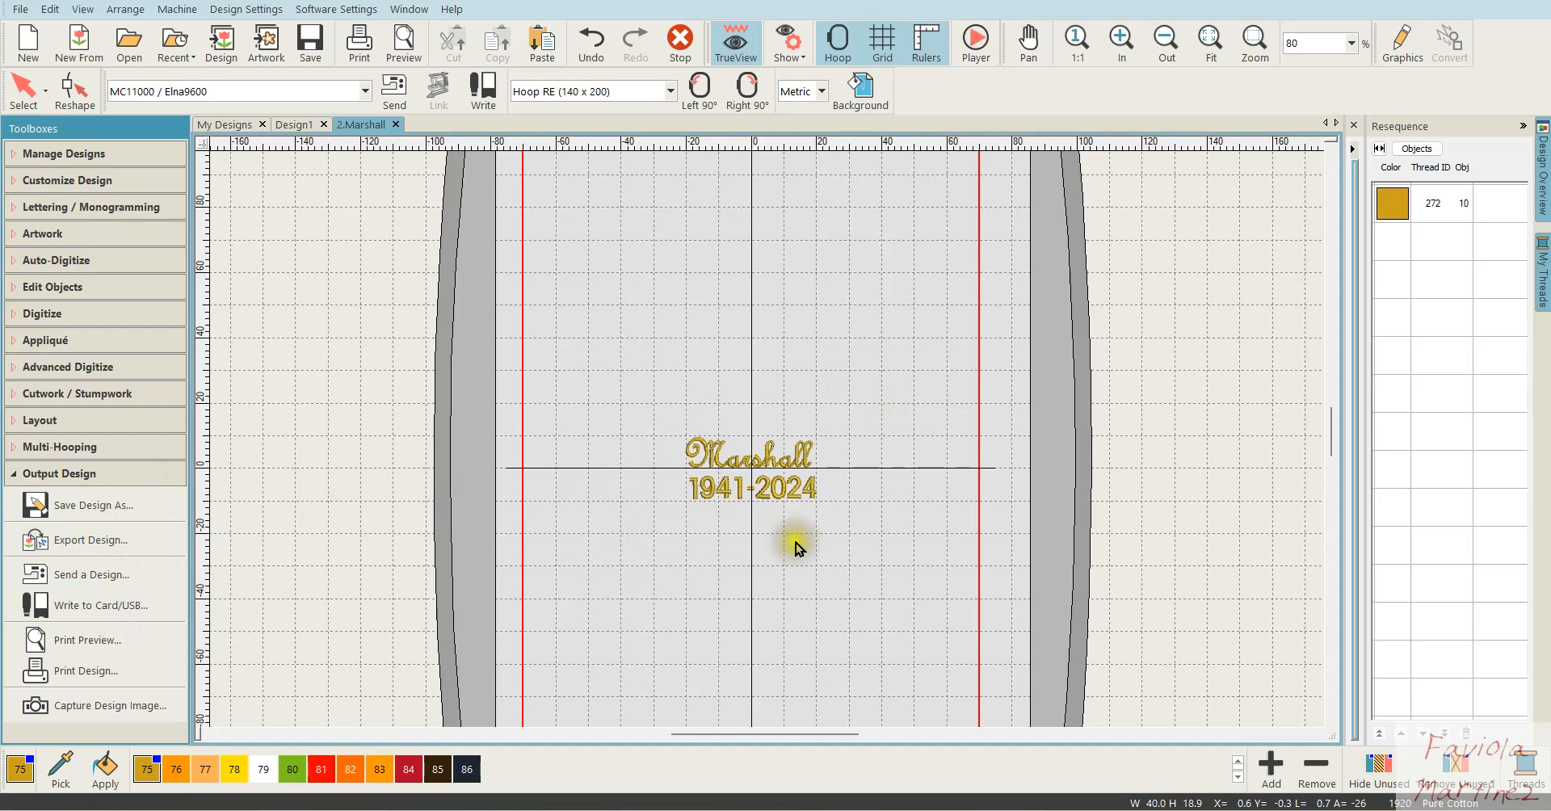
pyautogui.click(863, 565)
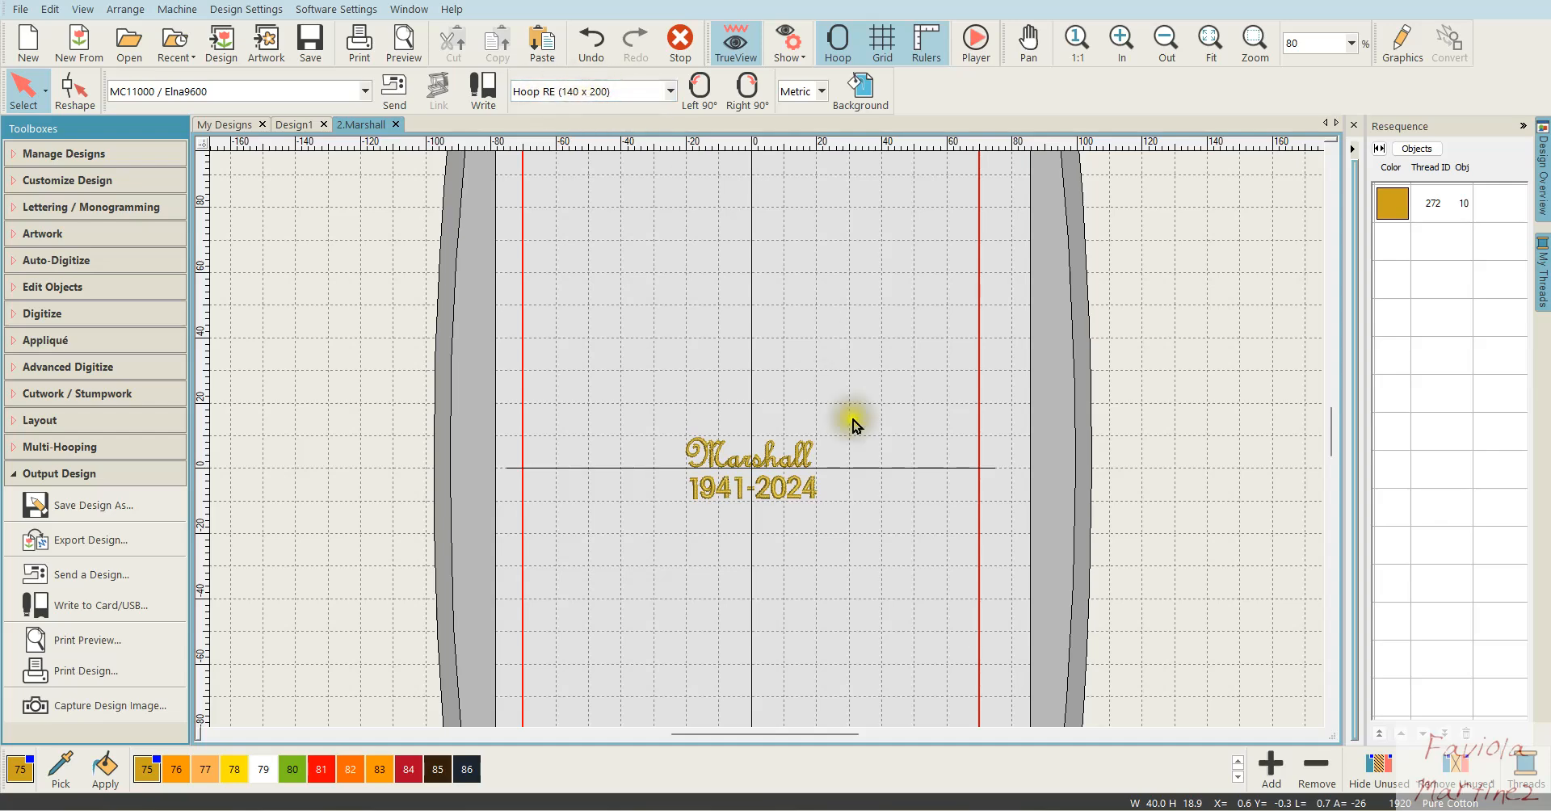
pyautogui.click(778, 599)
pyautogui.scroll(-2, 767, 439)
pyautogui.scroll(-1, 767, 445)
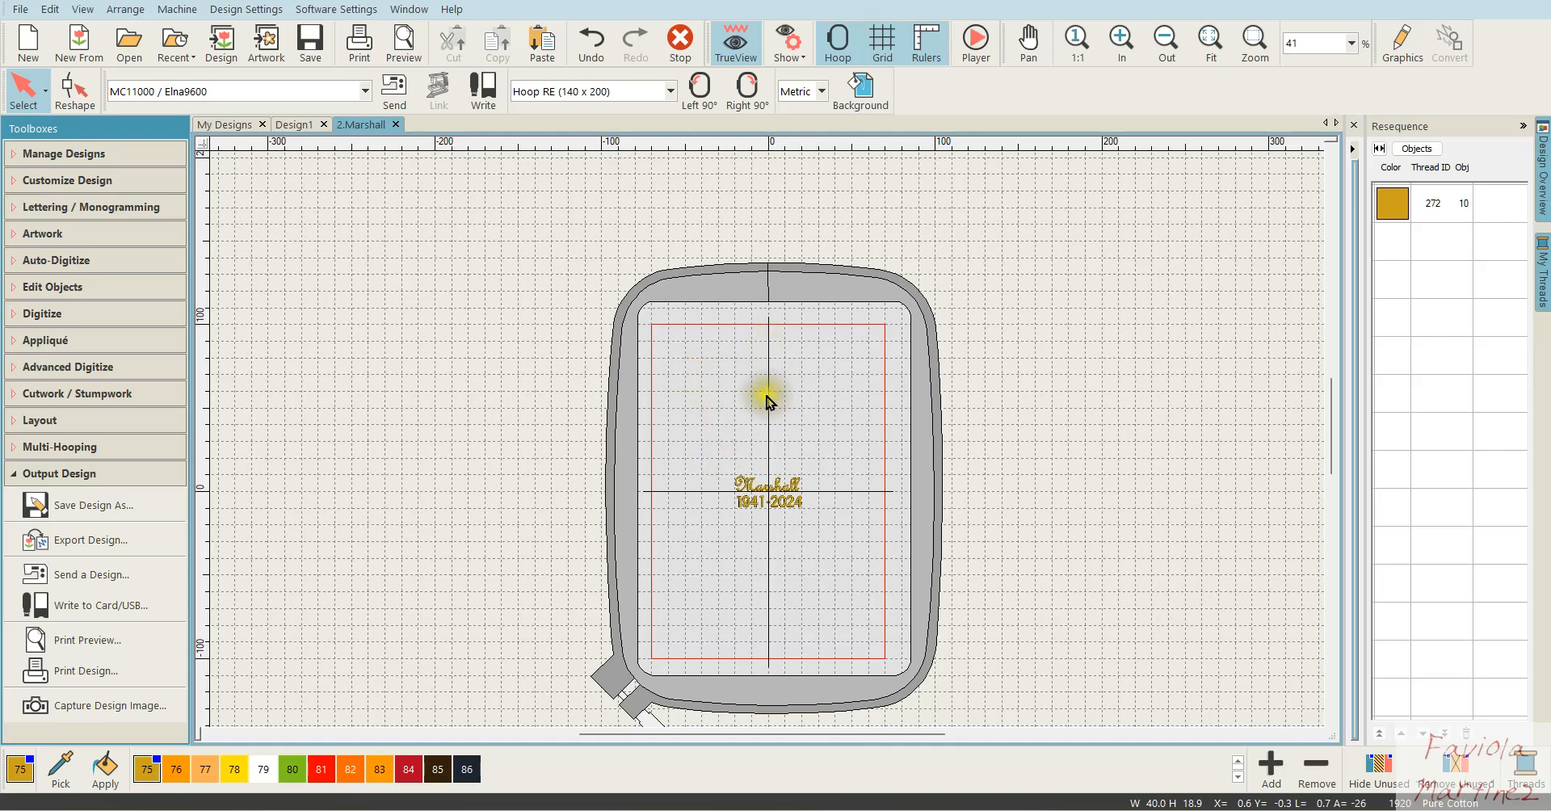
# Start opening a design and browse through the FSL and ABC folders to the LacyDoilyJEF folder
pyautogui.click(132, 46)
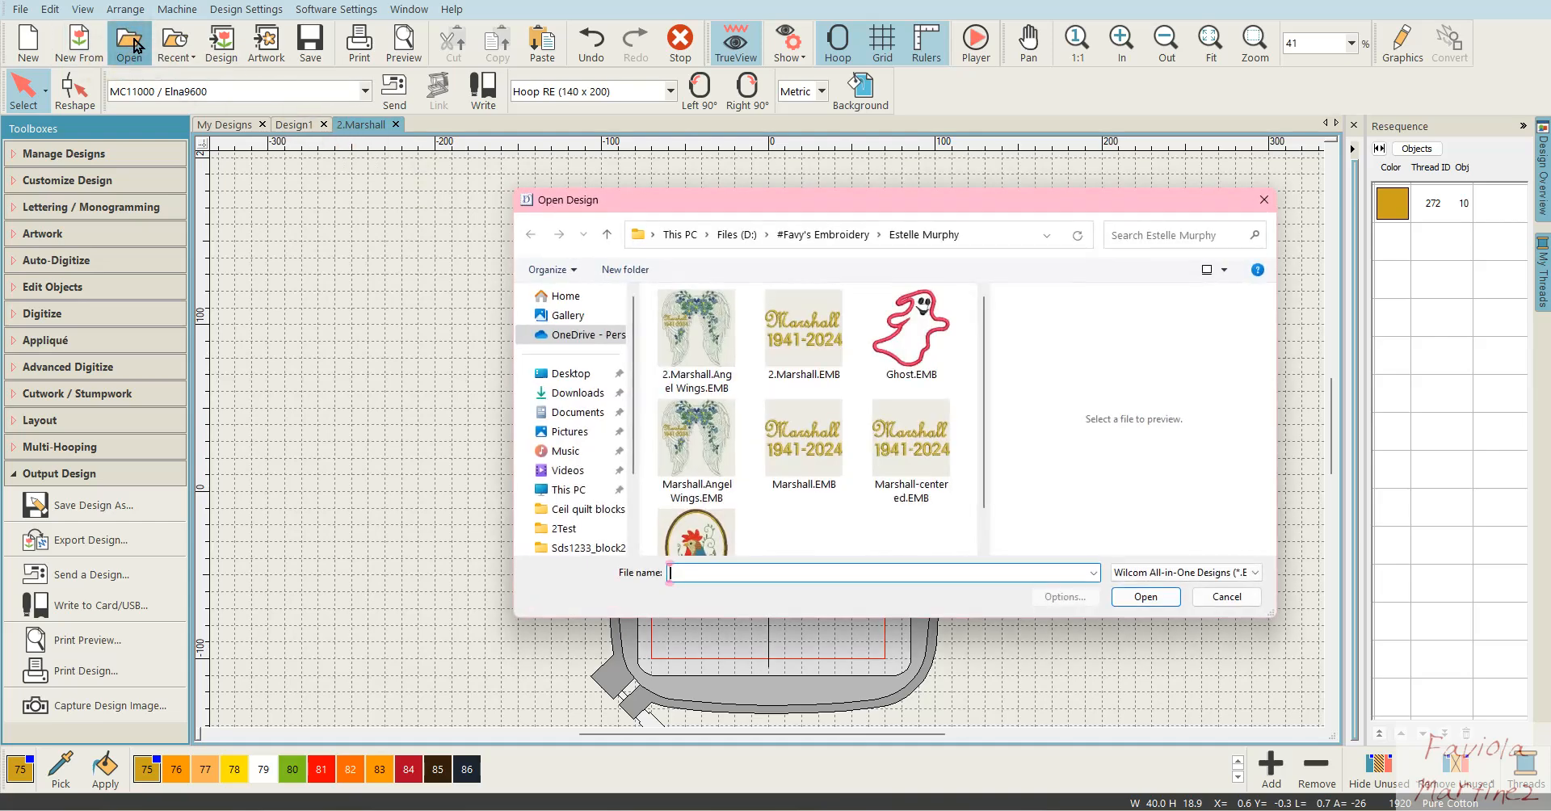
pyautogui.click(822, 234)
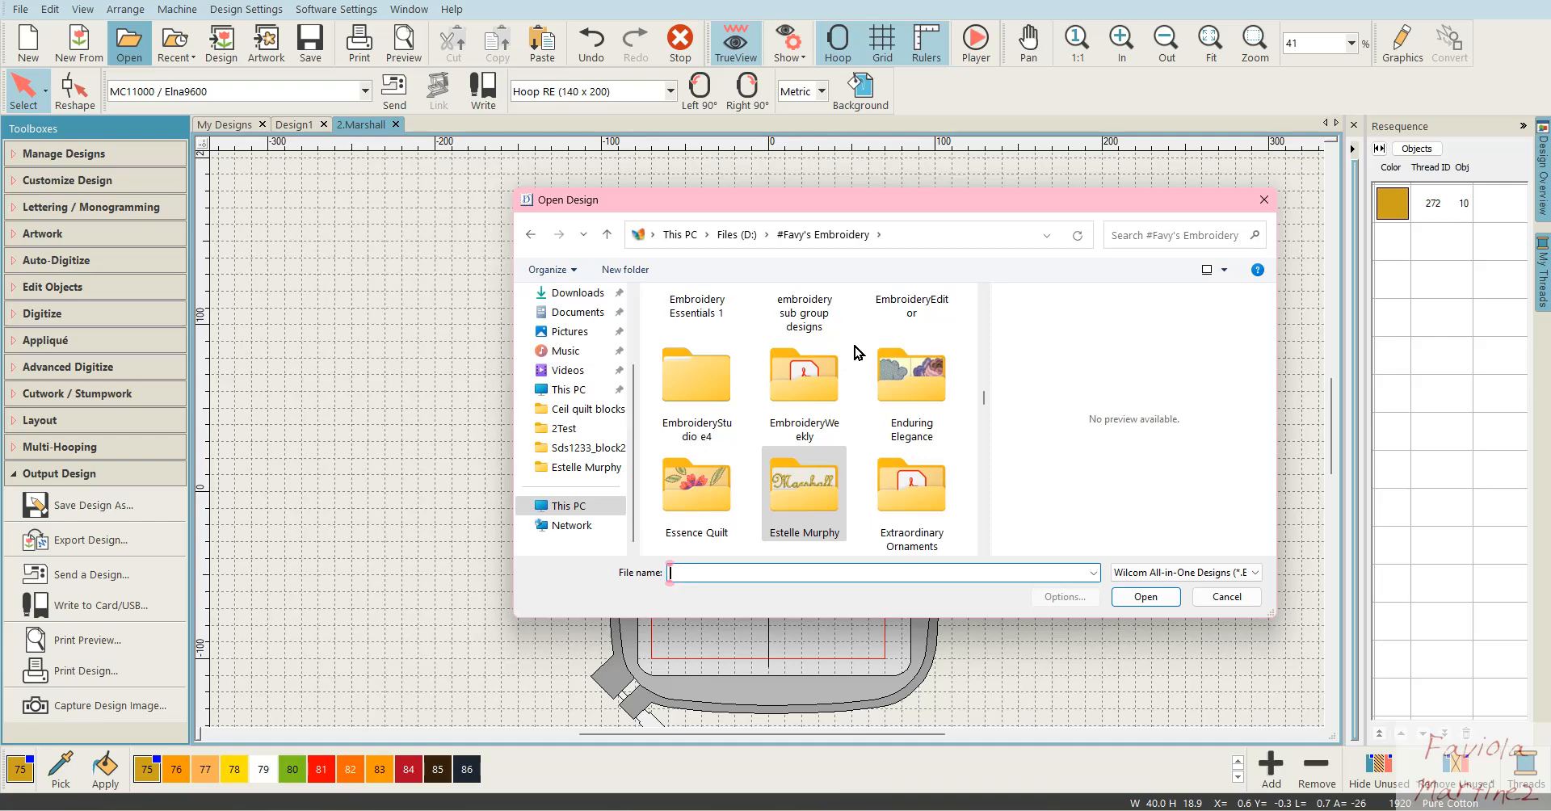
pyautogui.scroll(-6, 854, 347)
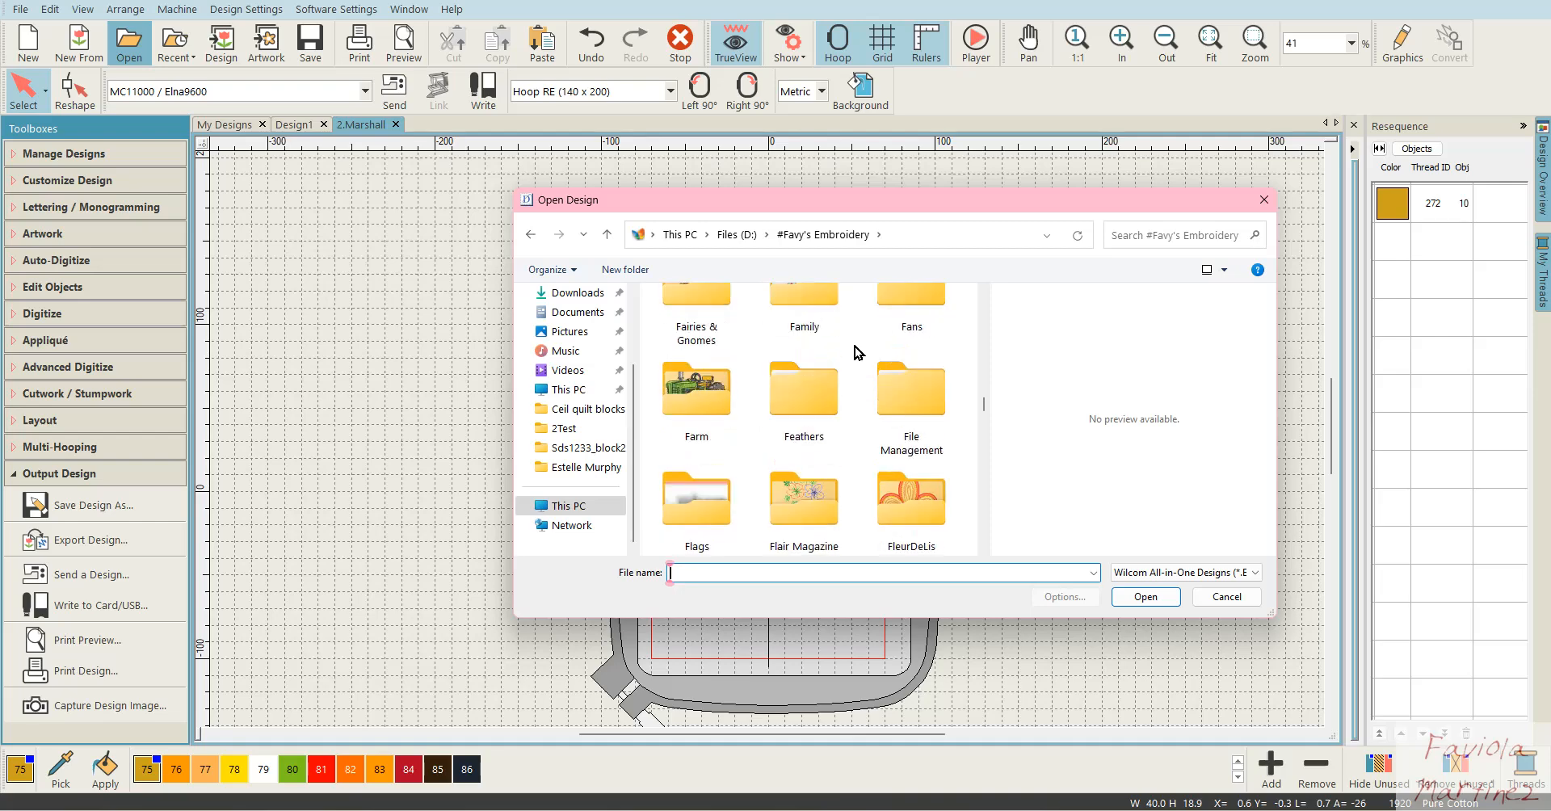
pyautogui.scroll(-4, 855, 346)
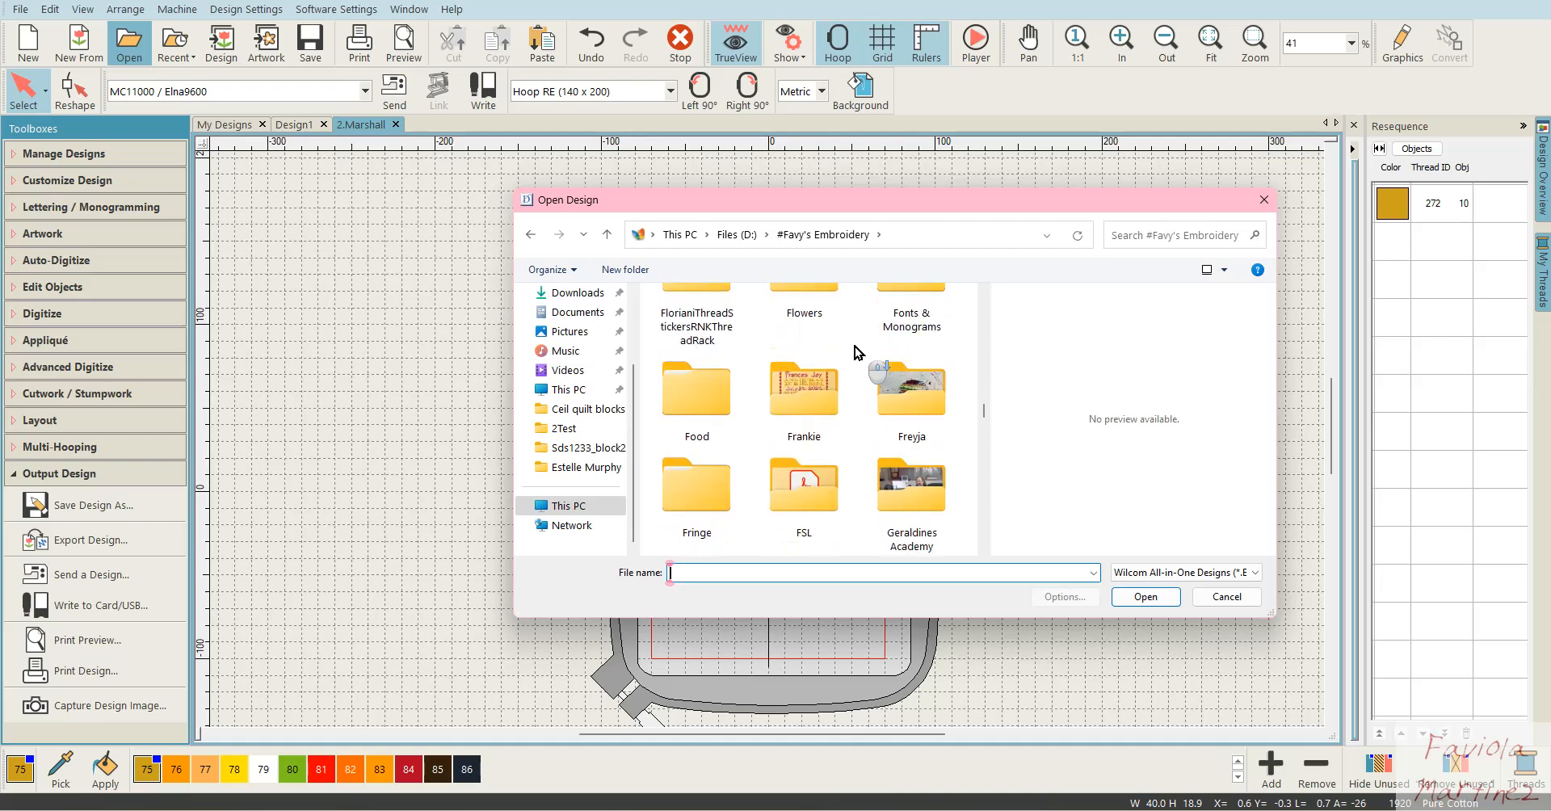
pyautogui.doubleClick(802, 498)
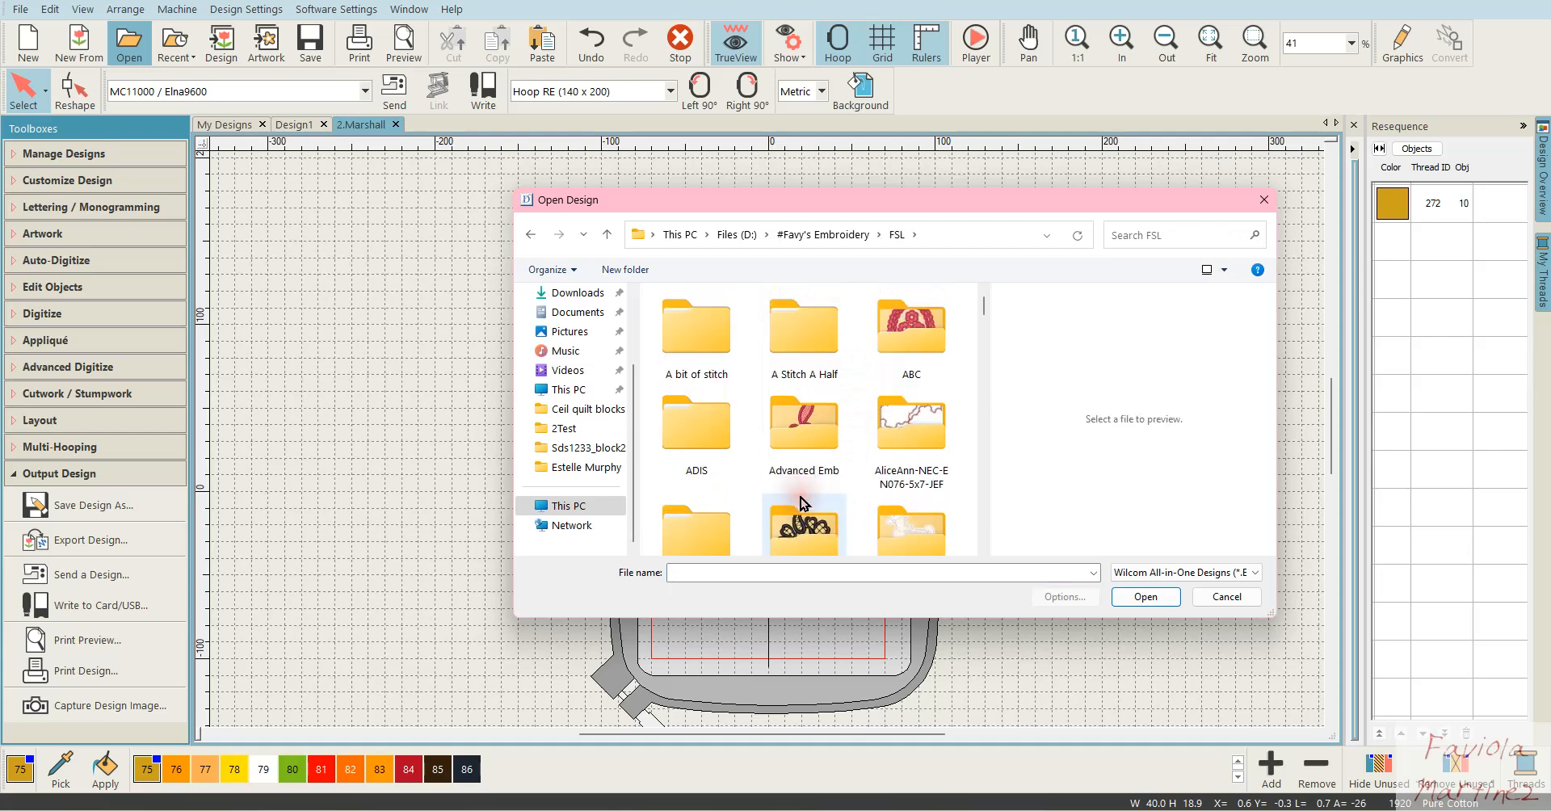
pyautogui.doubleClick(913, 324)
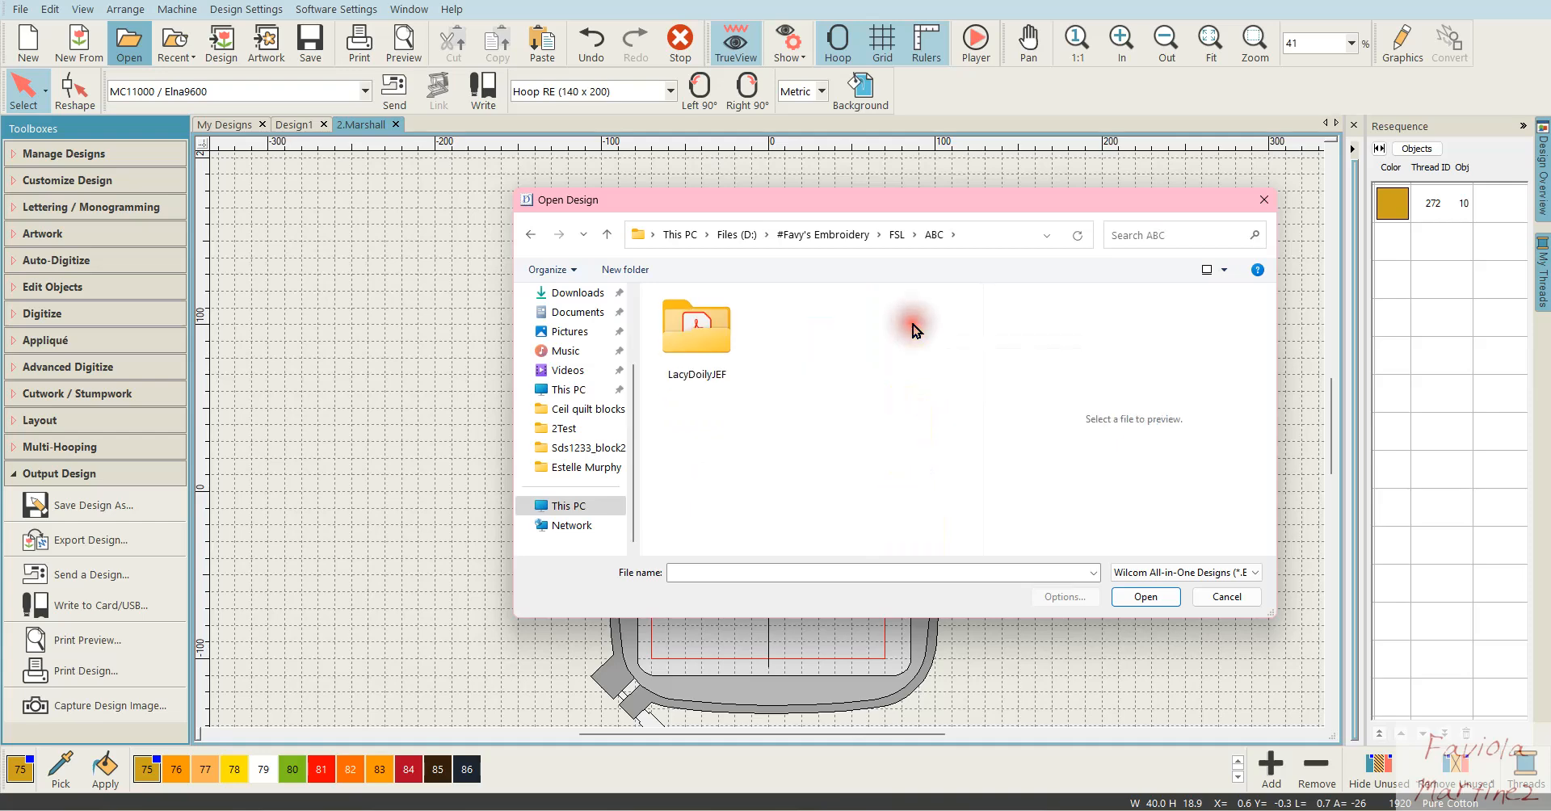
pyautogui.doubleClick(697, 326)
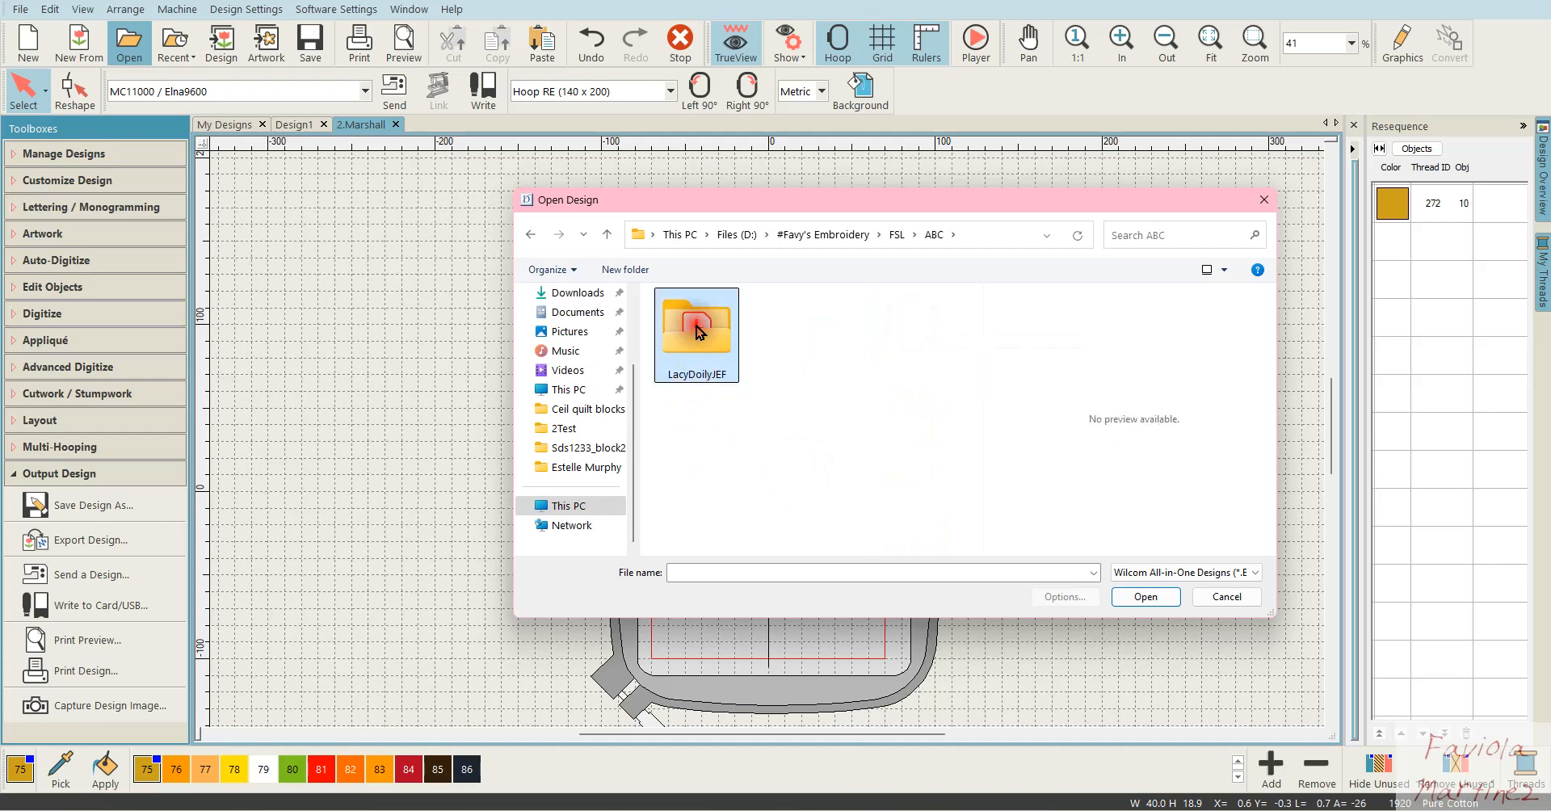
# List only Janome/Elna/Kenmore (*.JEF) designs and browse back through the FSL folder to the Bells Christmas folder
pyautogui.click(1164, 572)
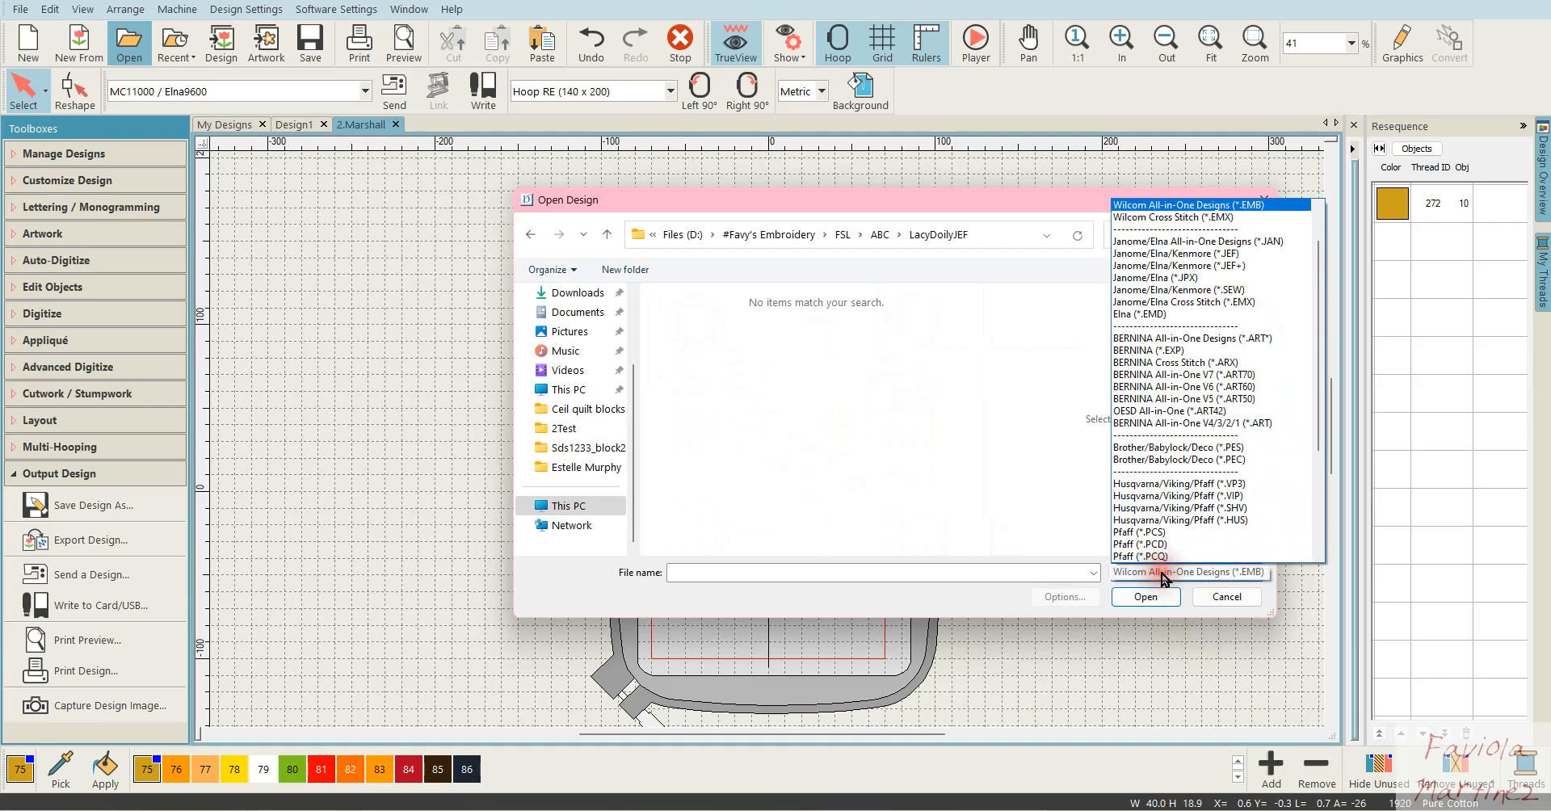
pyautogui.click(1151, 258)
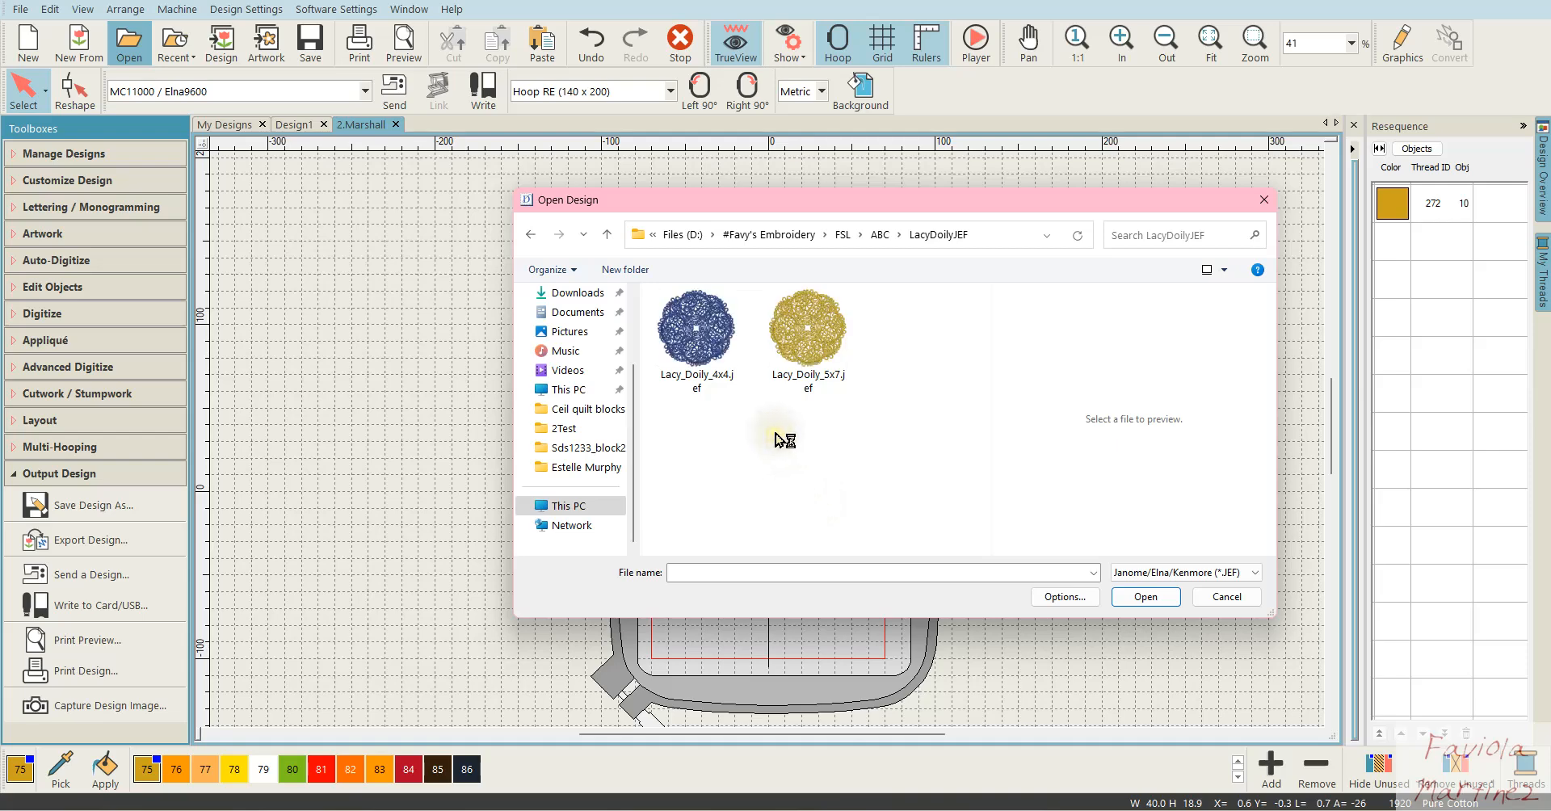
pyautogui.click(845, 234)
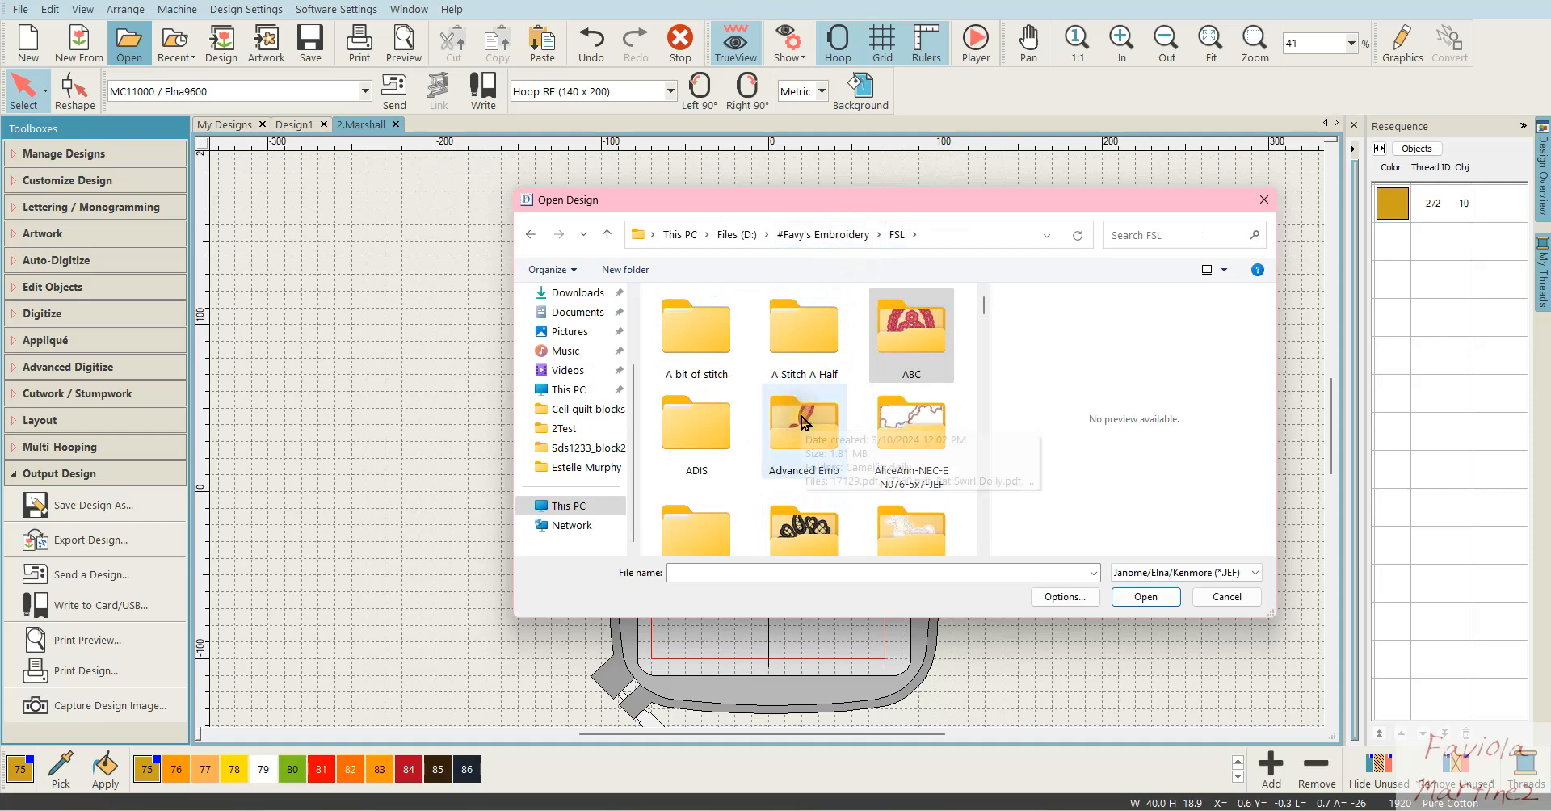
pyautogui.scroll(-2, 803, 421)
pyautogui.scroll(-1, 802, 422)
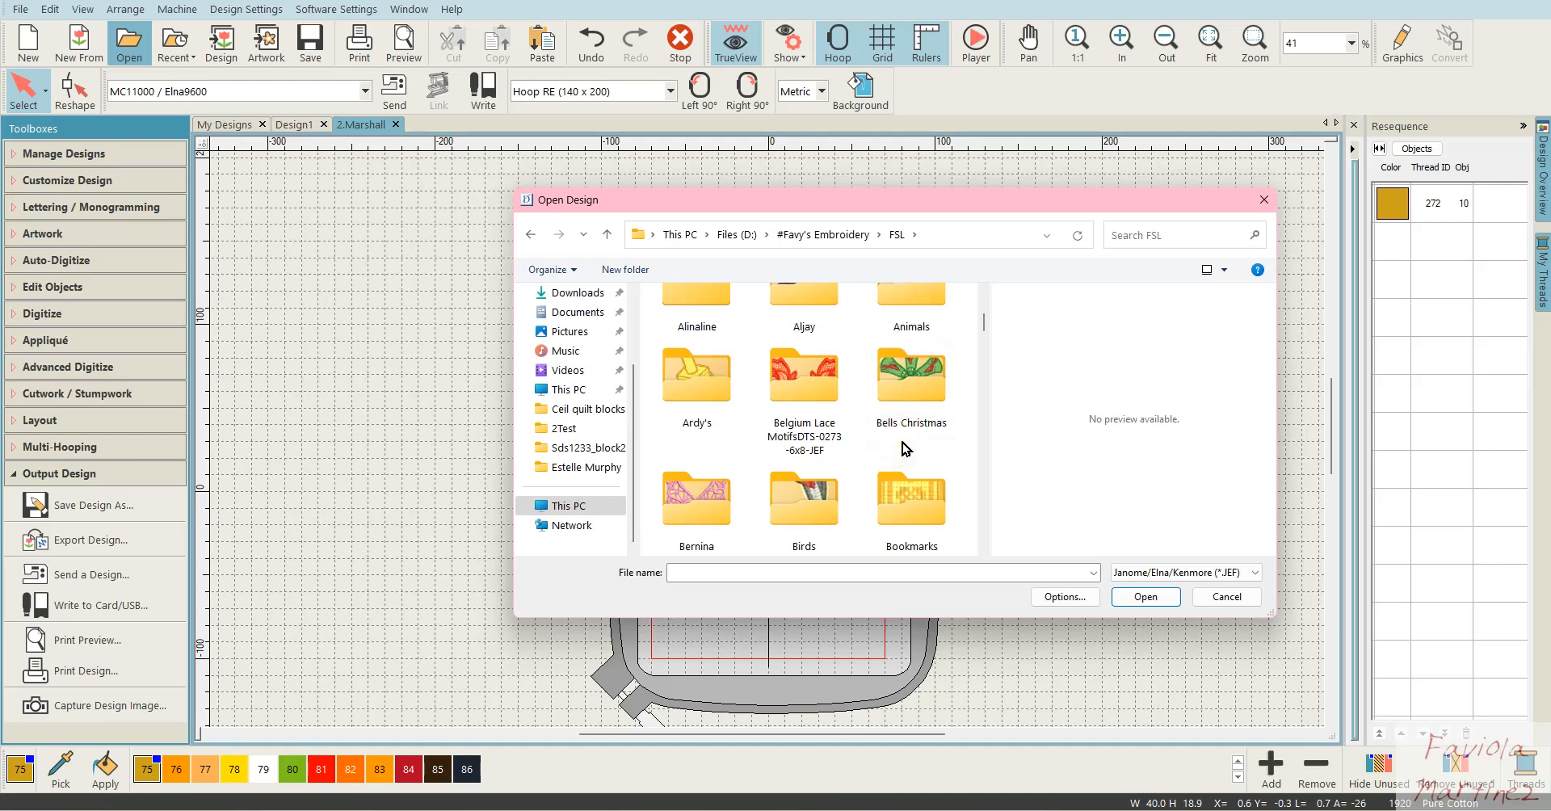
pyautogui.click(913, 391)
pyautogui.doubleClick(913, 391)
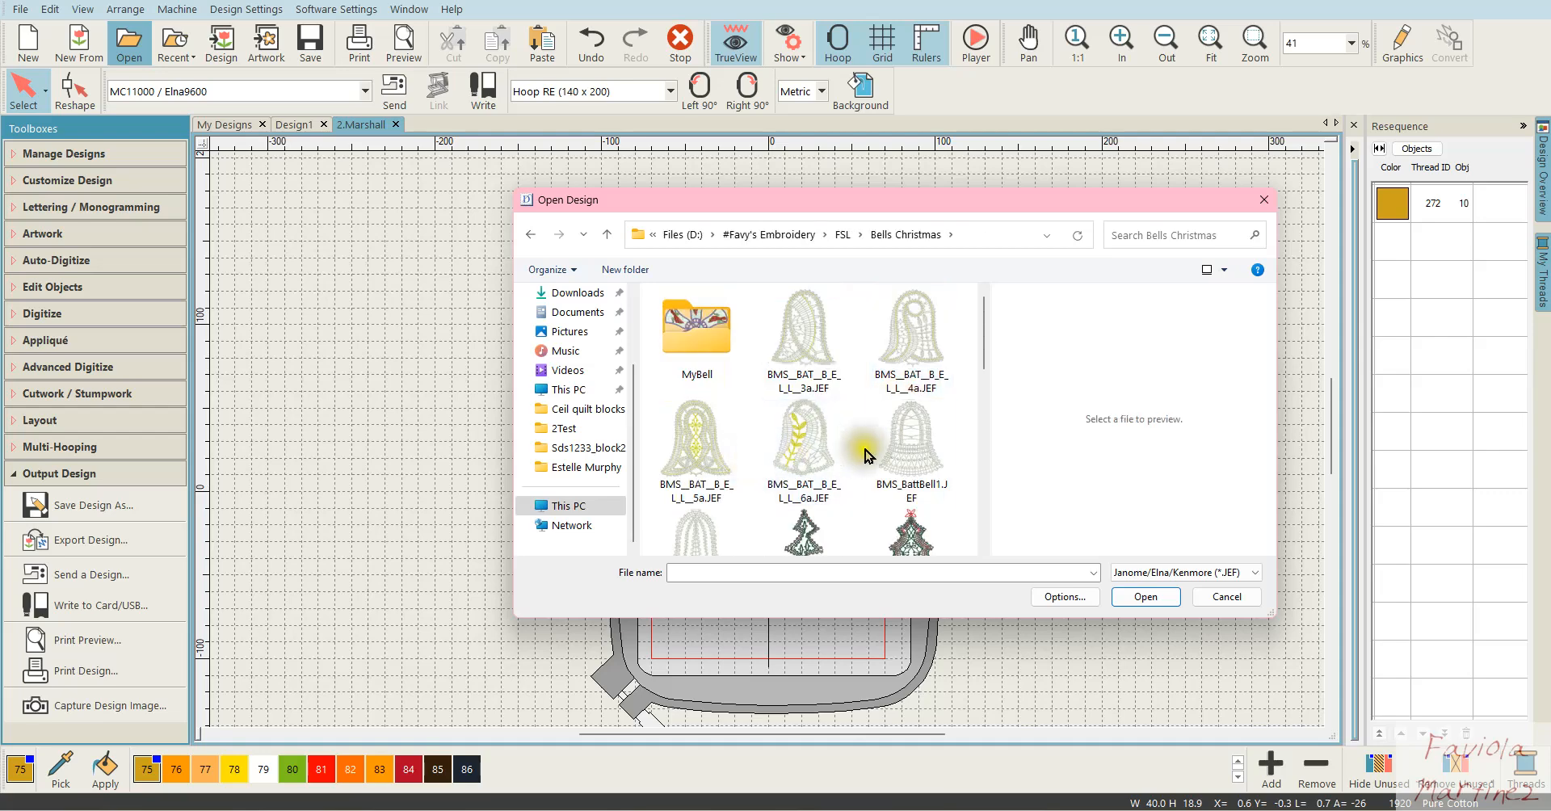
# Open the Bell-rehoop.JEF design from the MyBell folder inside Bells Christmas
pyautogui.scroll(-1, 871, 450)
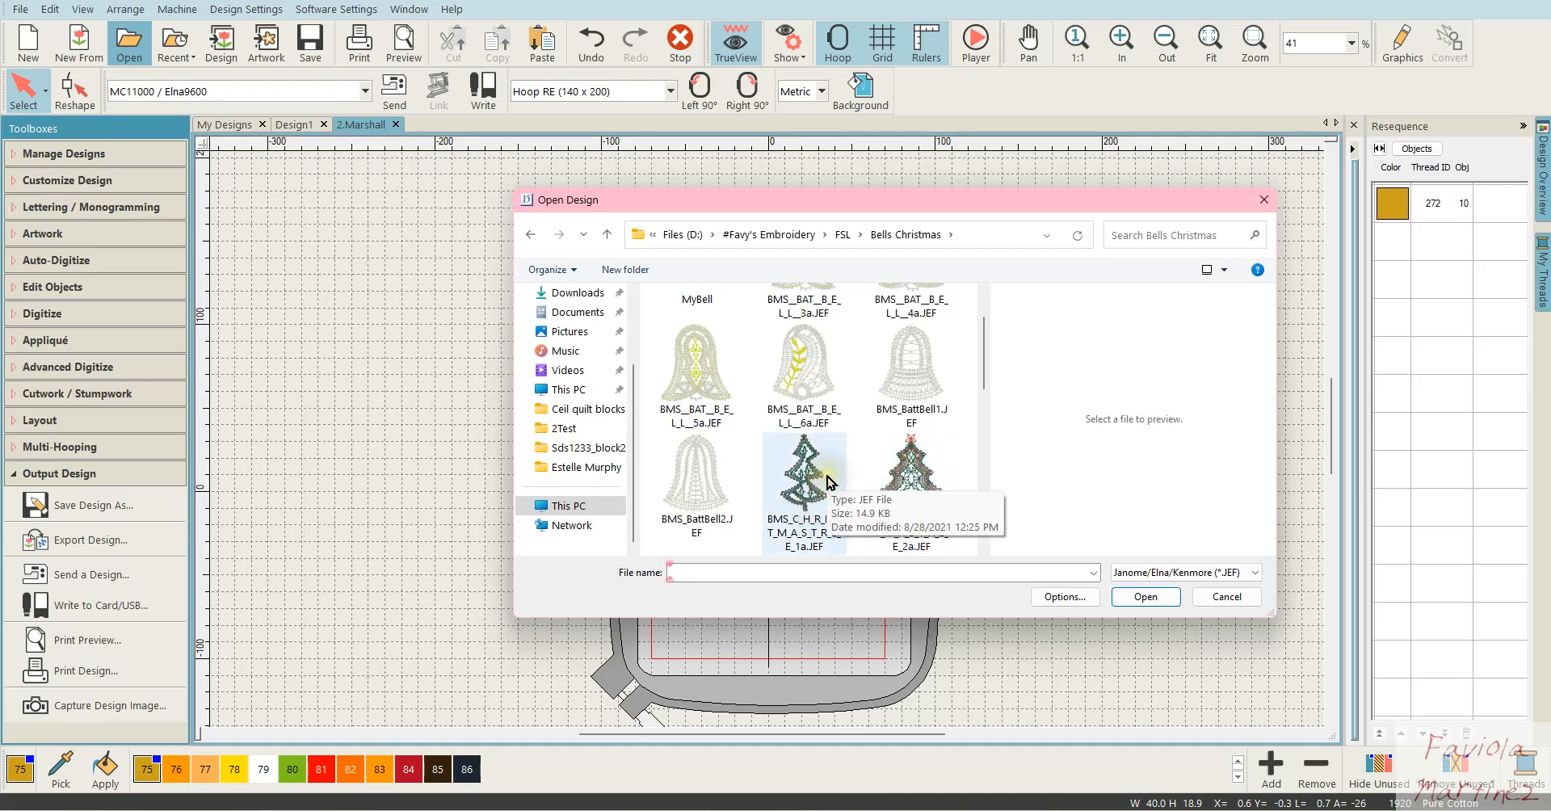
pyautogui.scroll(1, 827, 477)
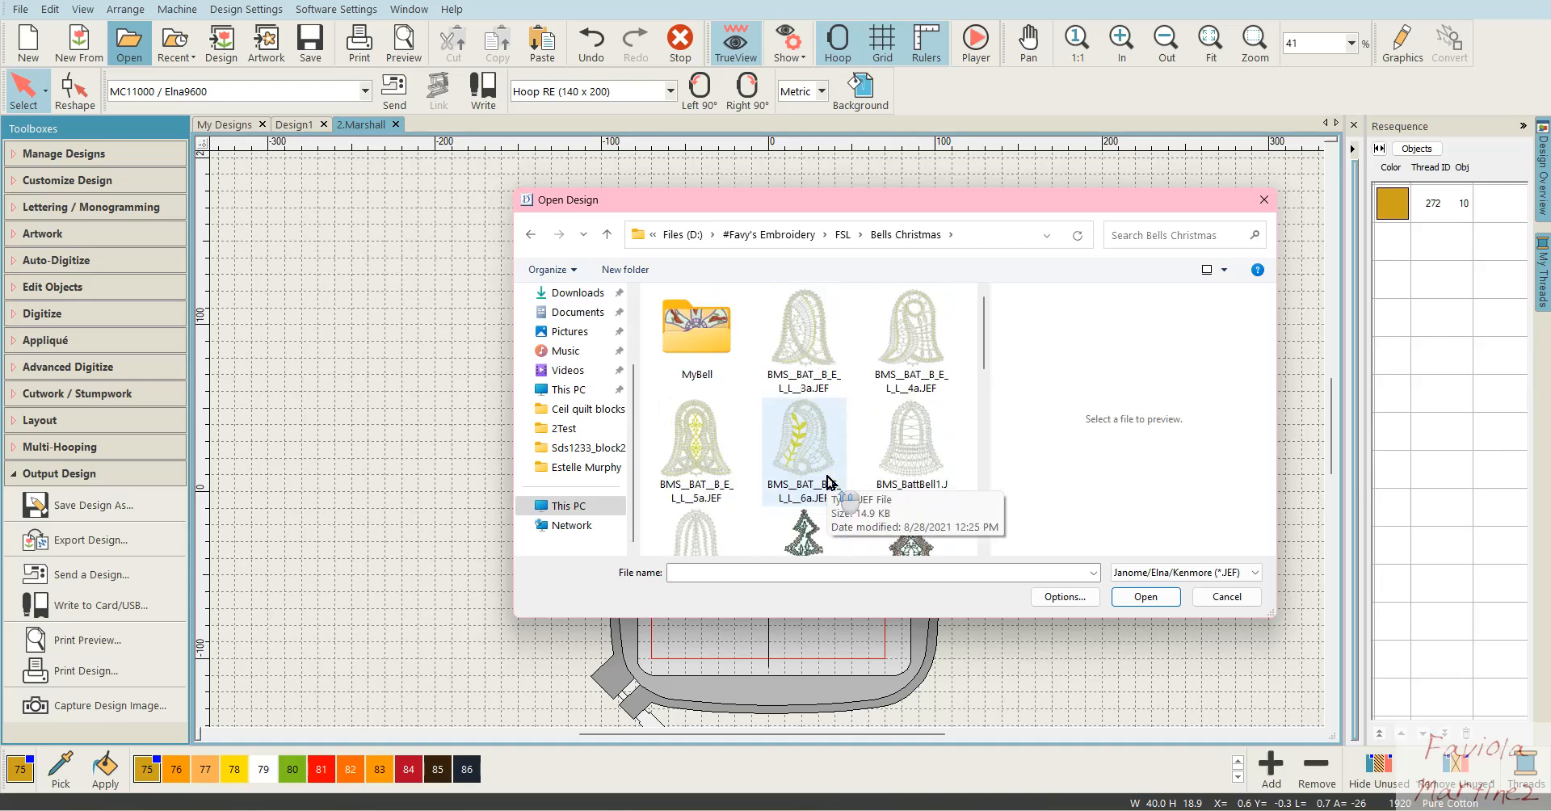
pyautogui.doubleClick(700, 346)
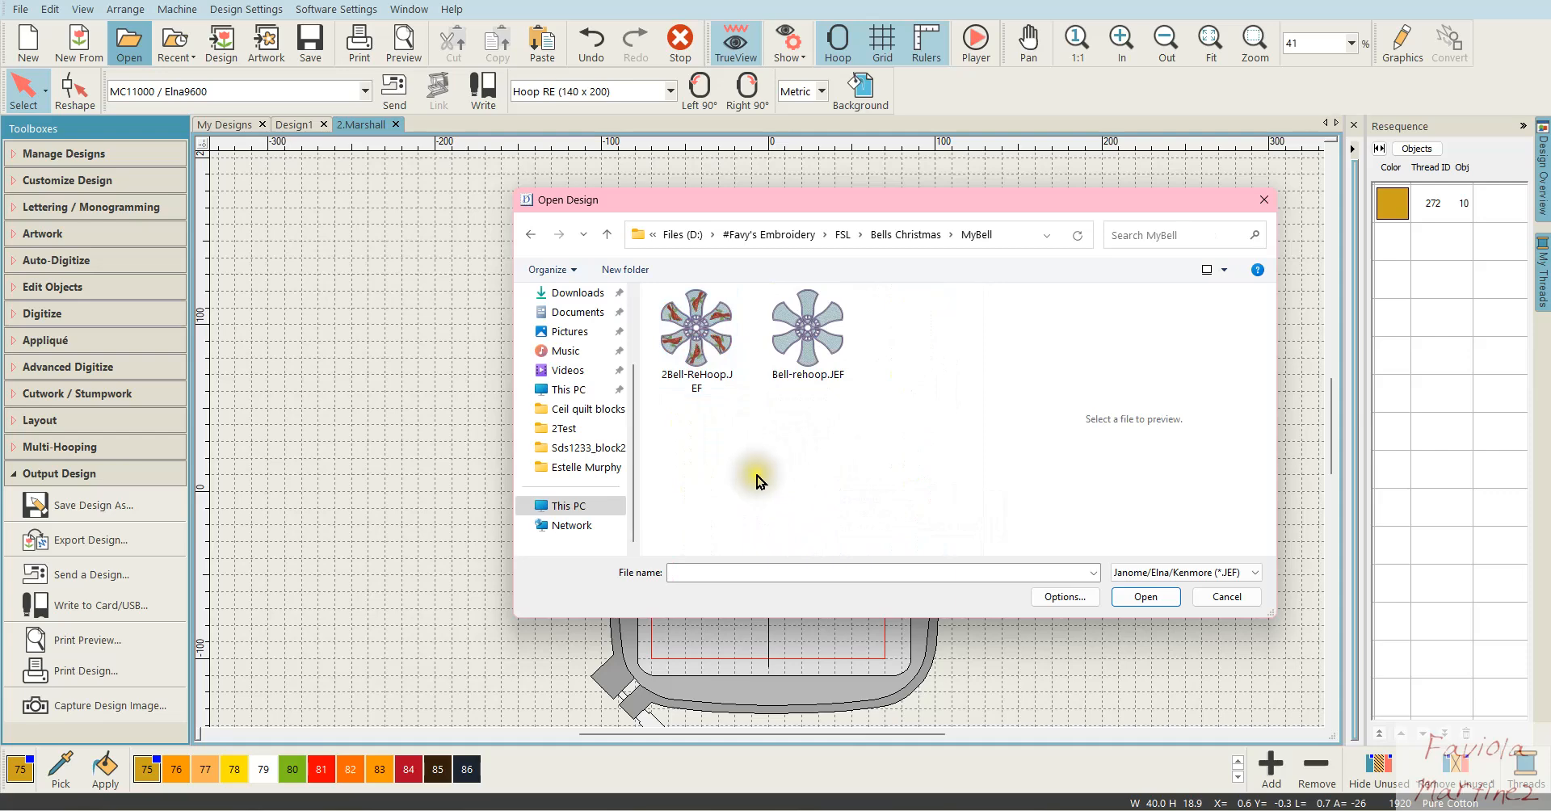
pyautogui.click(808, 330)
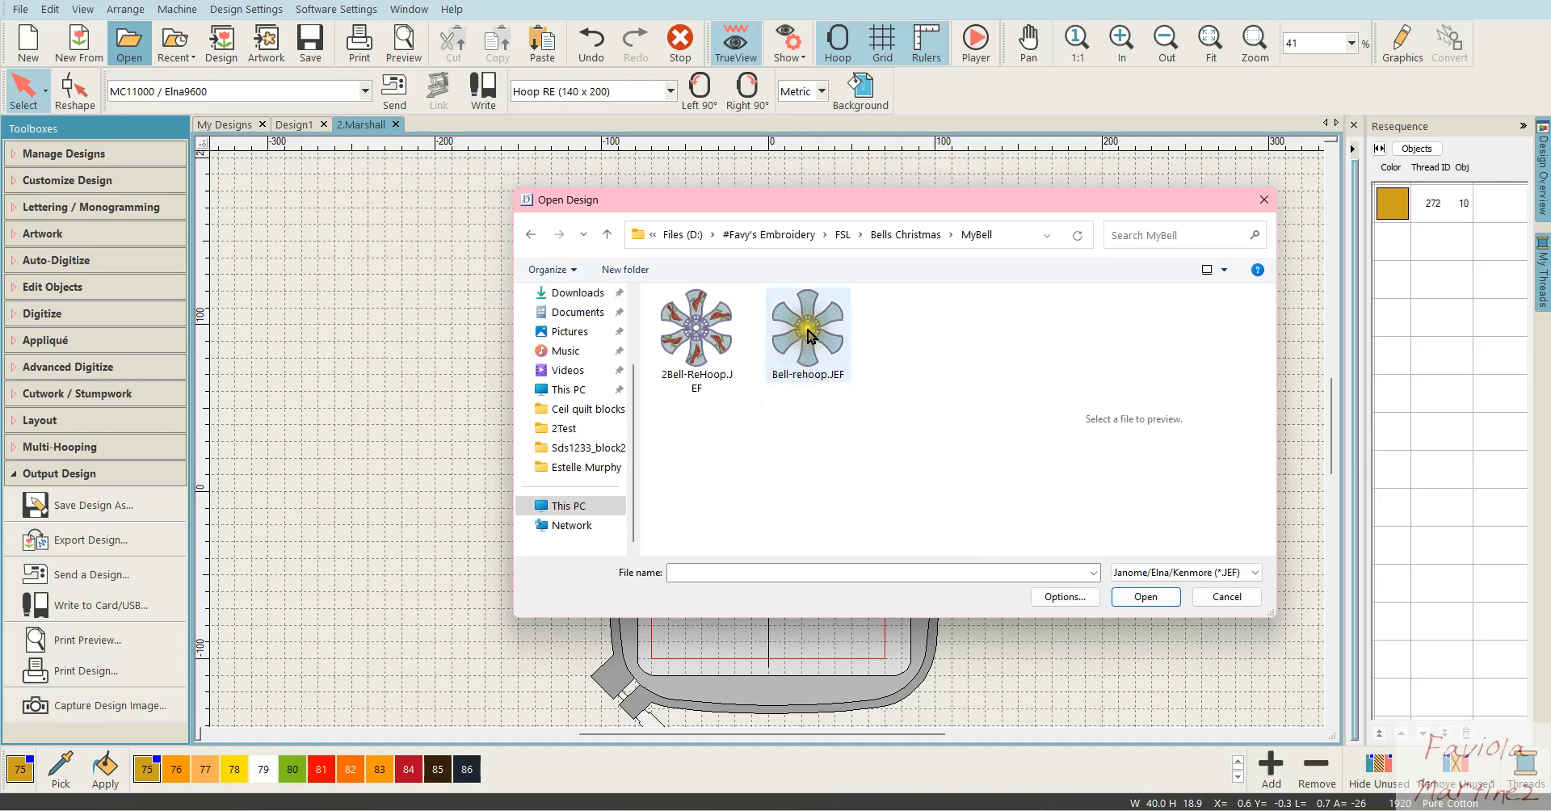
pyautogui.click(1142, 597)
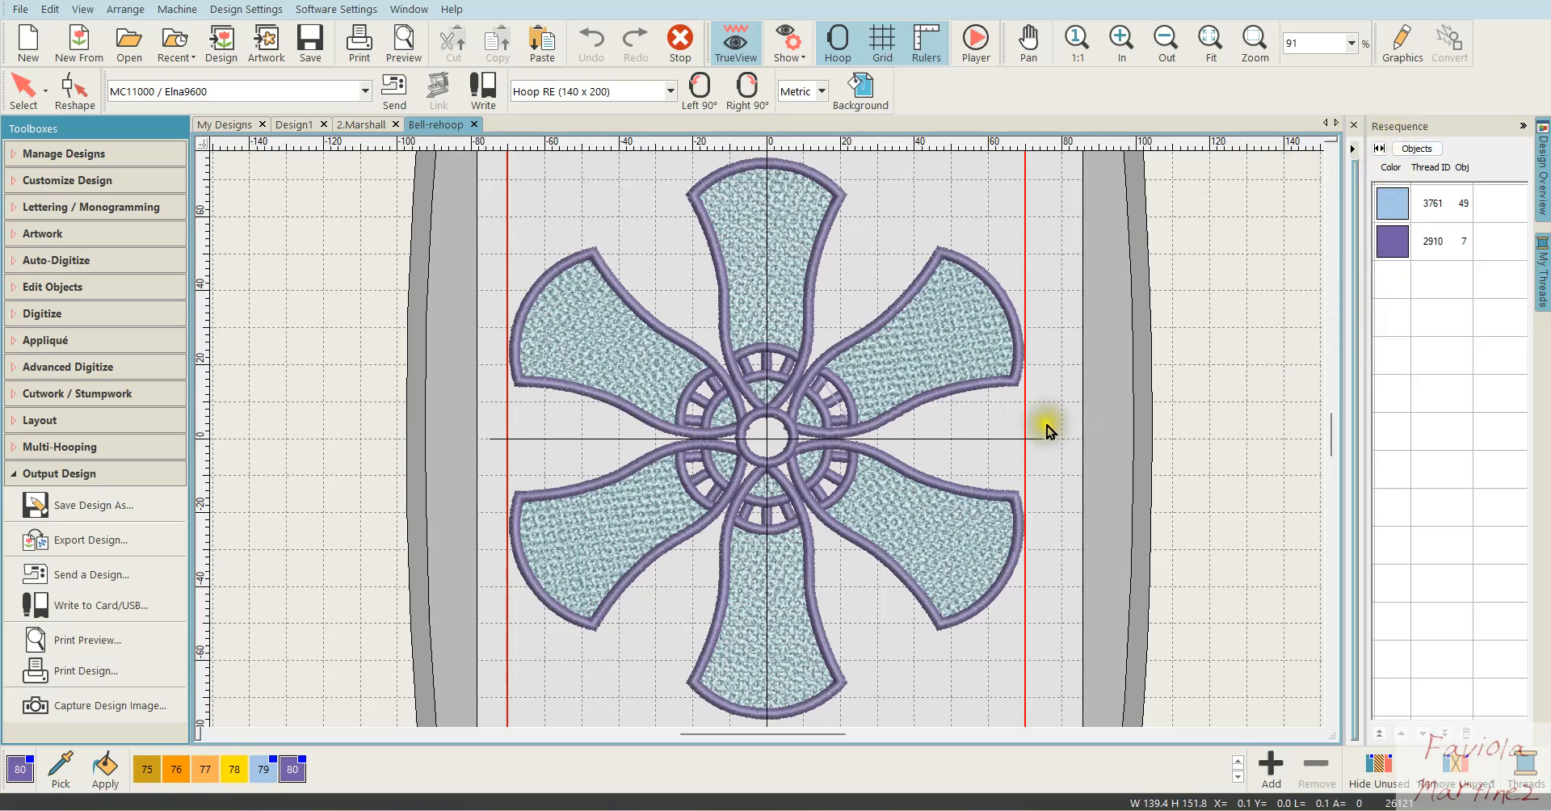
# List the bell design by individual objects in stitching order, widen the list, and examine the object types throughout
pyautogui.click(1410, 149)
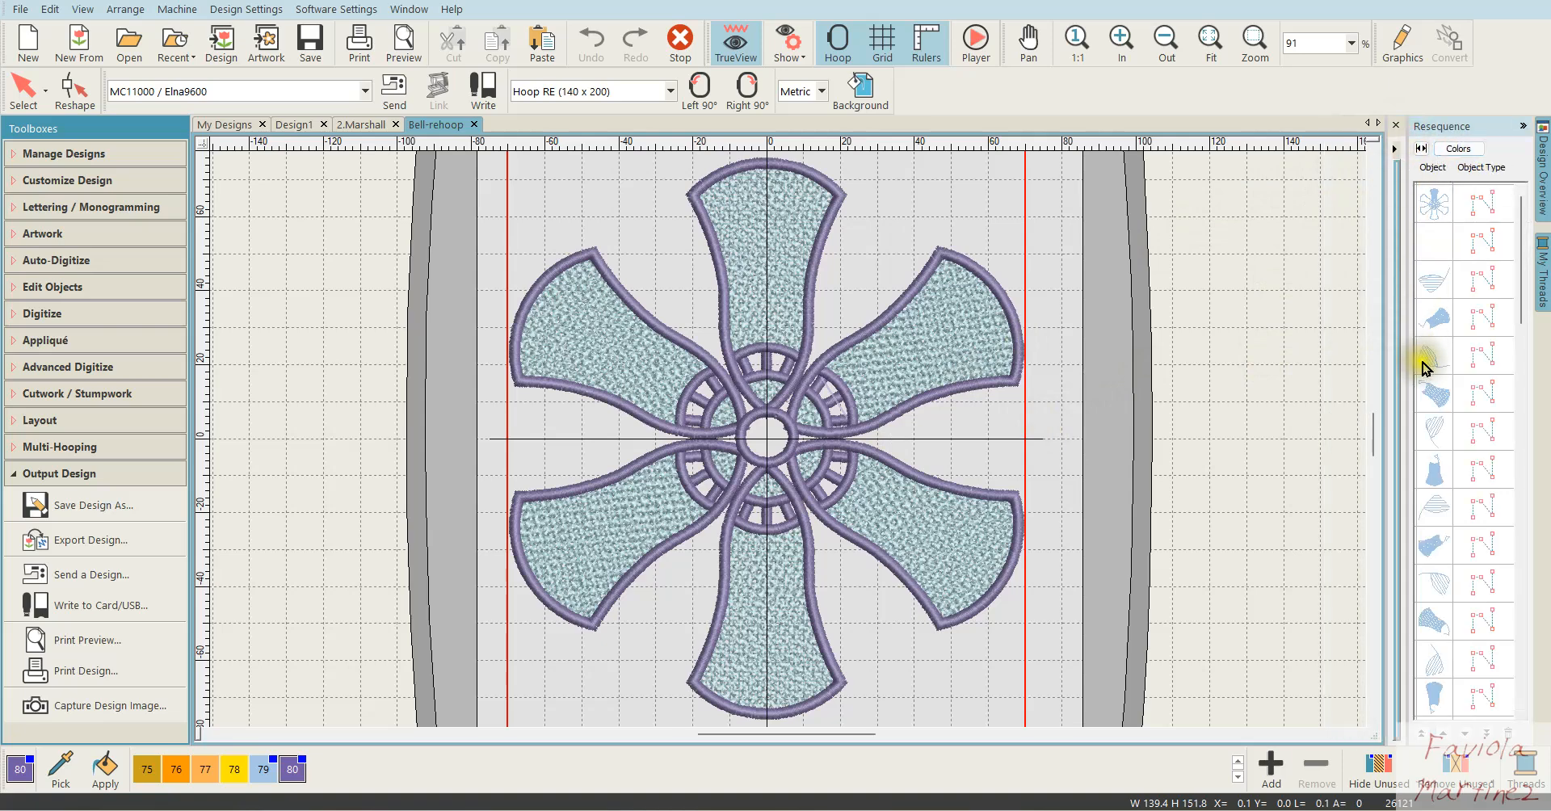
pyautogui.click(1253, 433)
pyautogui.moveTo(1382, 447); pyautogui.dragTo(1151, 475)
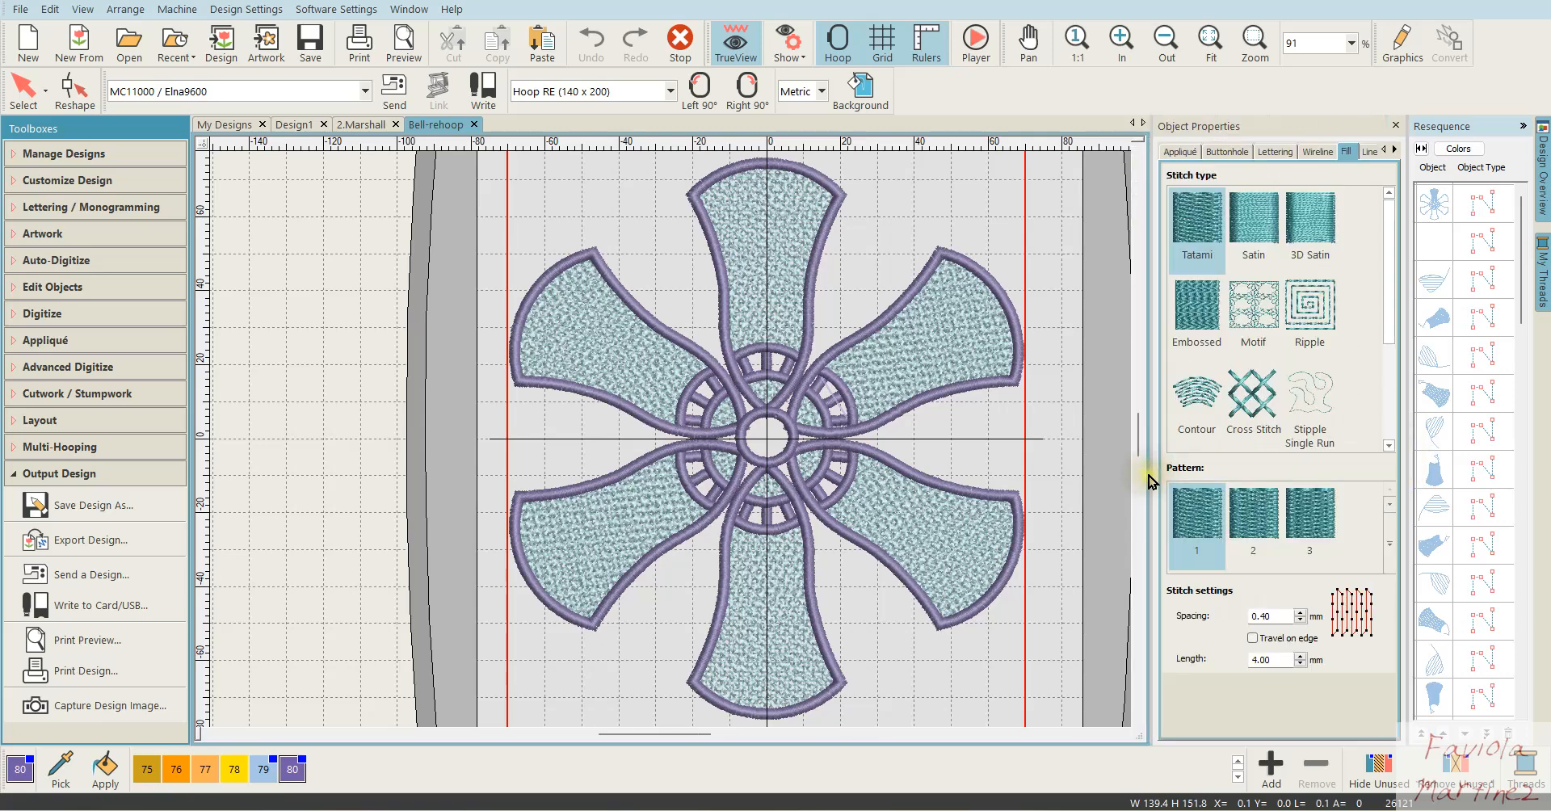
pyautogui.moveTo(1402, 414); pyautogui.dragTo(1204, 442)
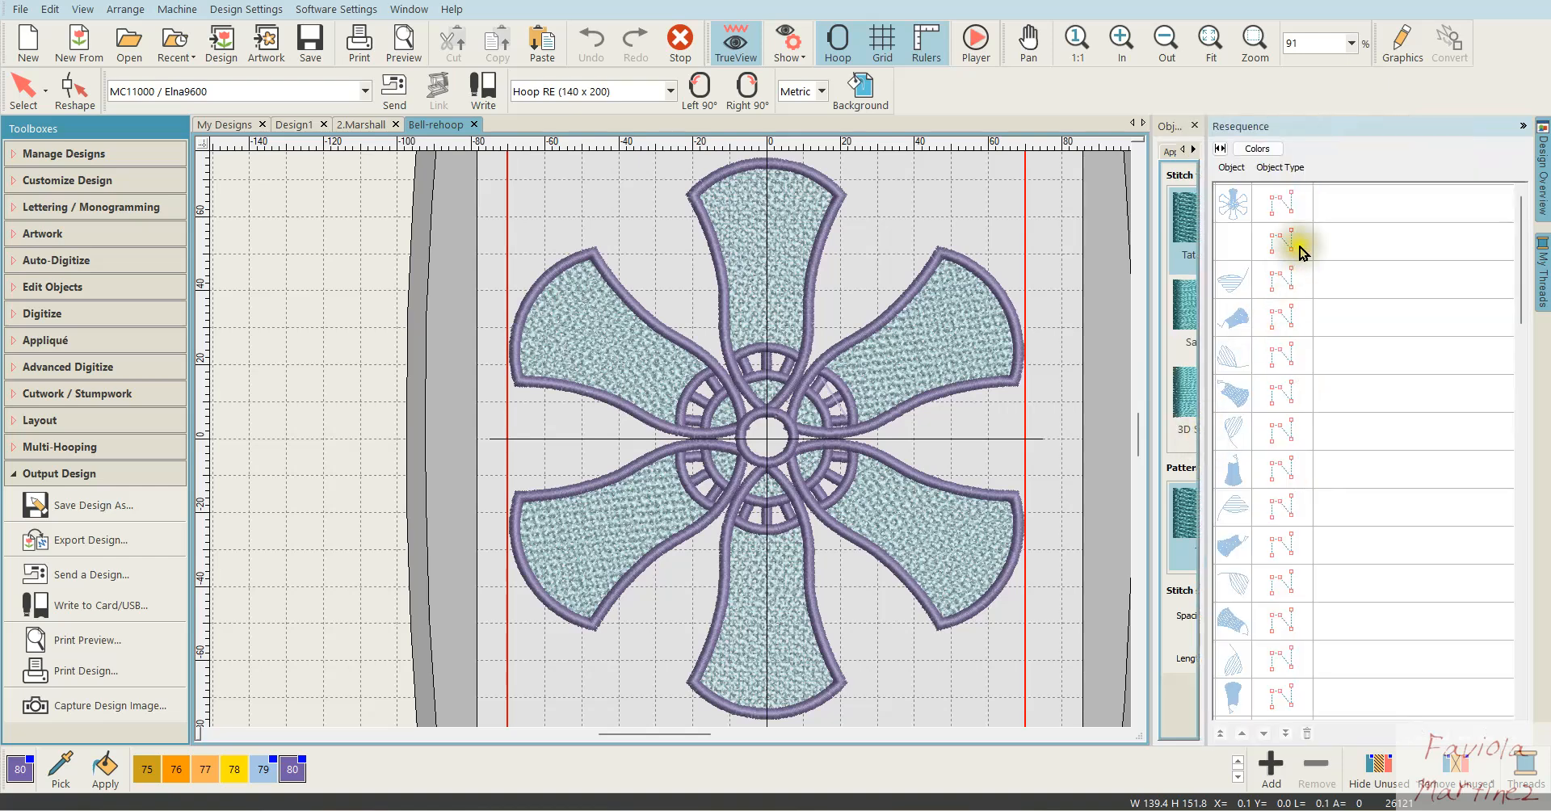
pyautogui.scroll(-2, 1275, 418)
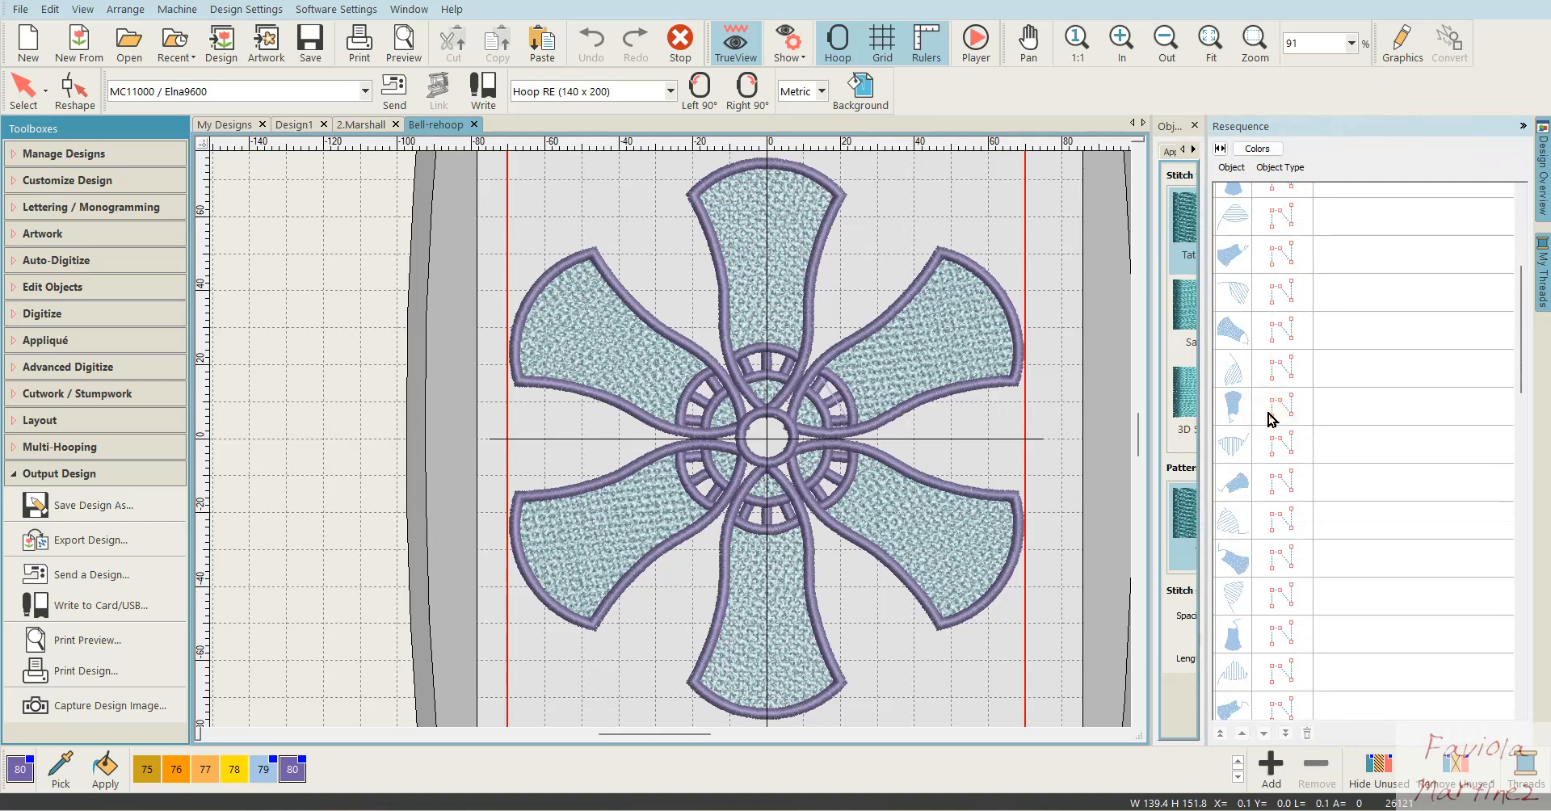
pyautogui.scroll(-2, 1271, 410)
pyautogui.scroll(-5, 1275, 410)
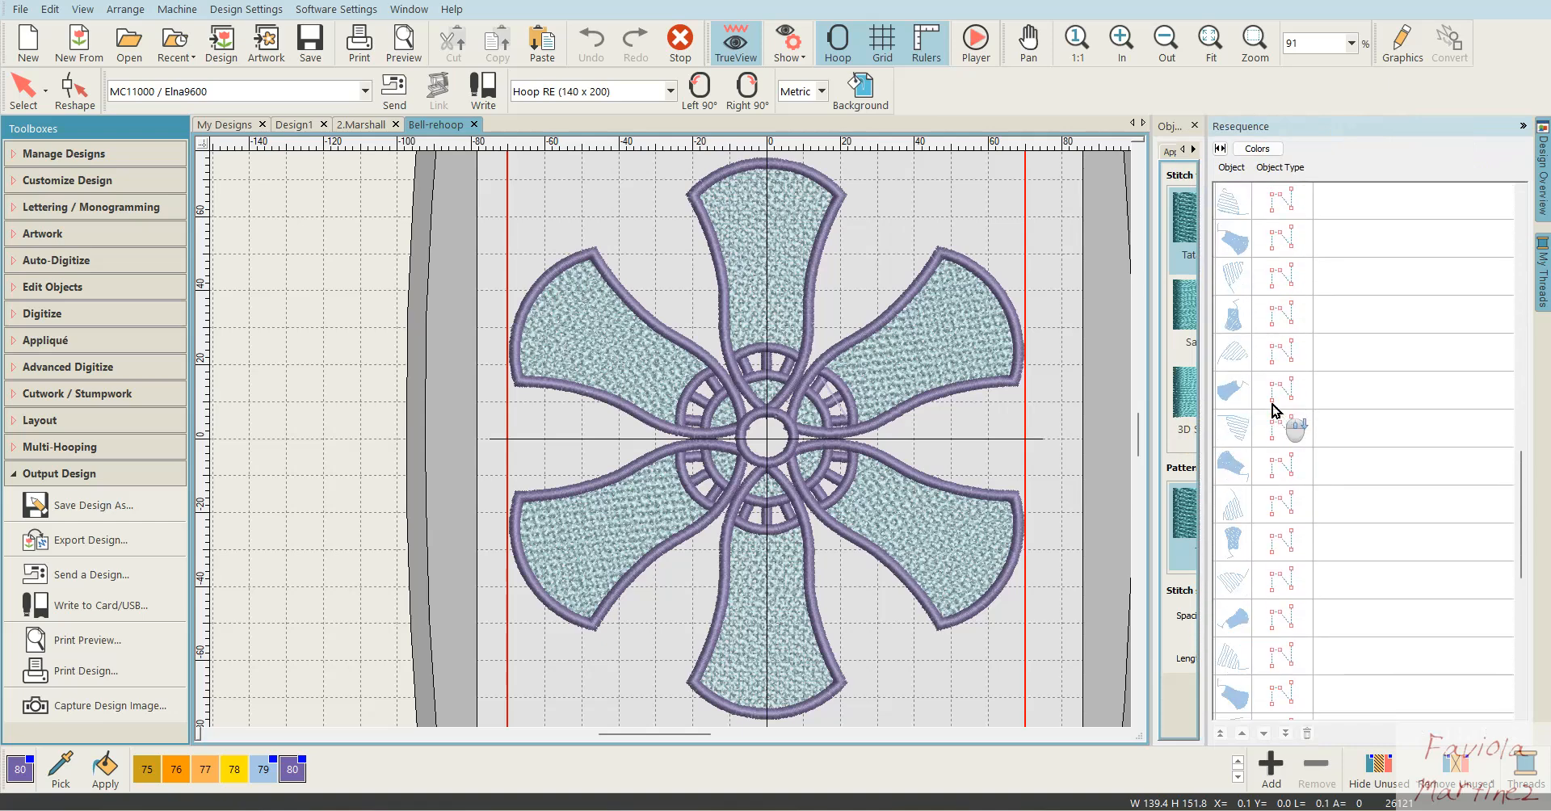
pyautogui.scroll(-1, 1275, 409)
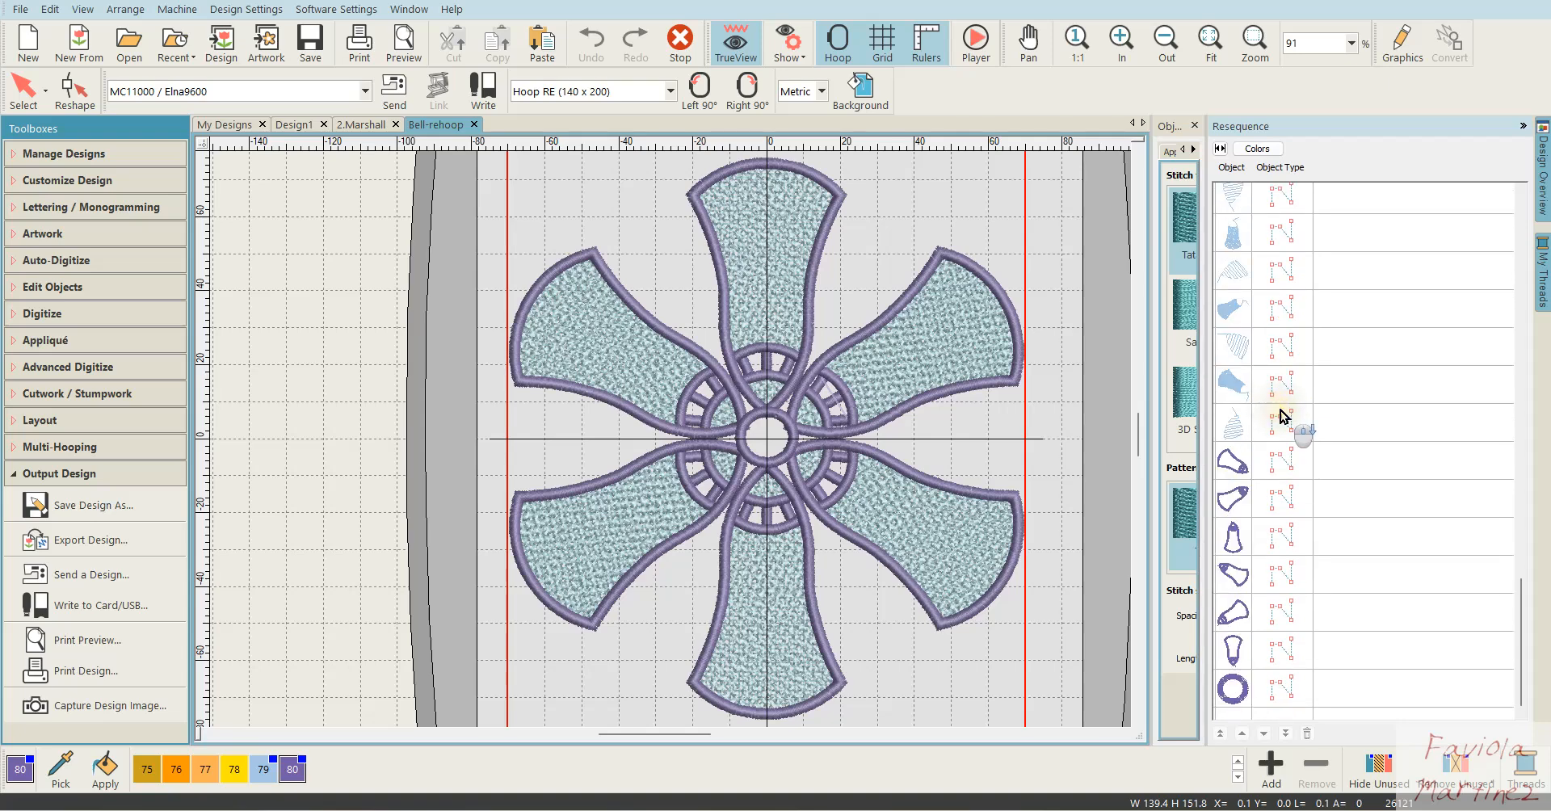
pyautogui.scroll(4, 1284, 406)
pyautogui.scroll(3, 1284, 404)
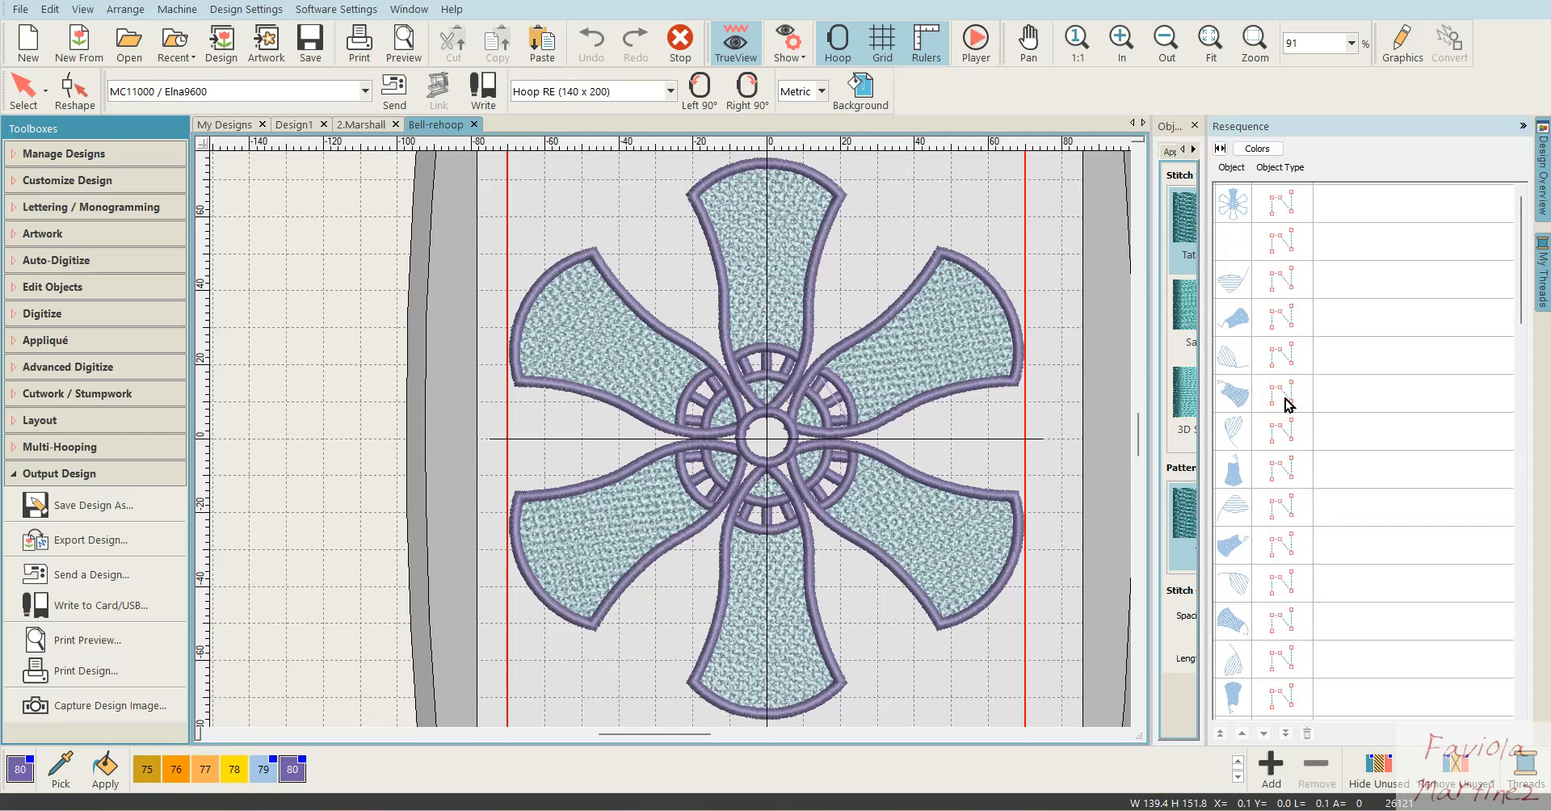
# Switch to the name and dates lettering design and undo its latest changes back to the complete angel wings layout
pyautogui.click(364, 125)
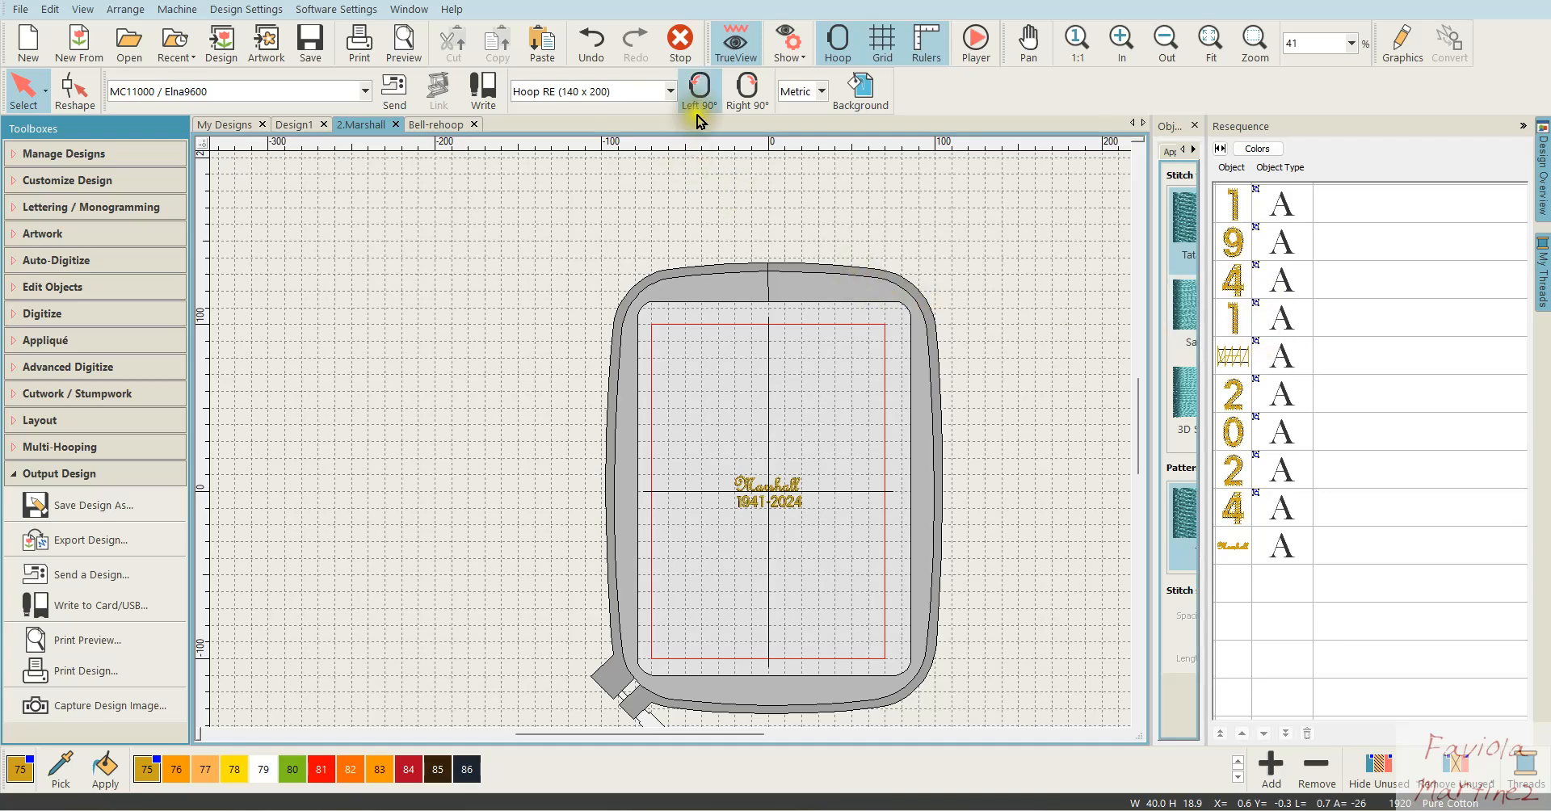
pyautogui.click(592, 42)
pyautogui.click(592, 42)
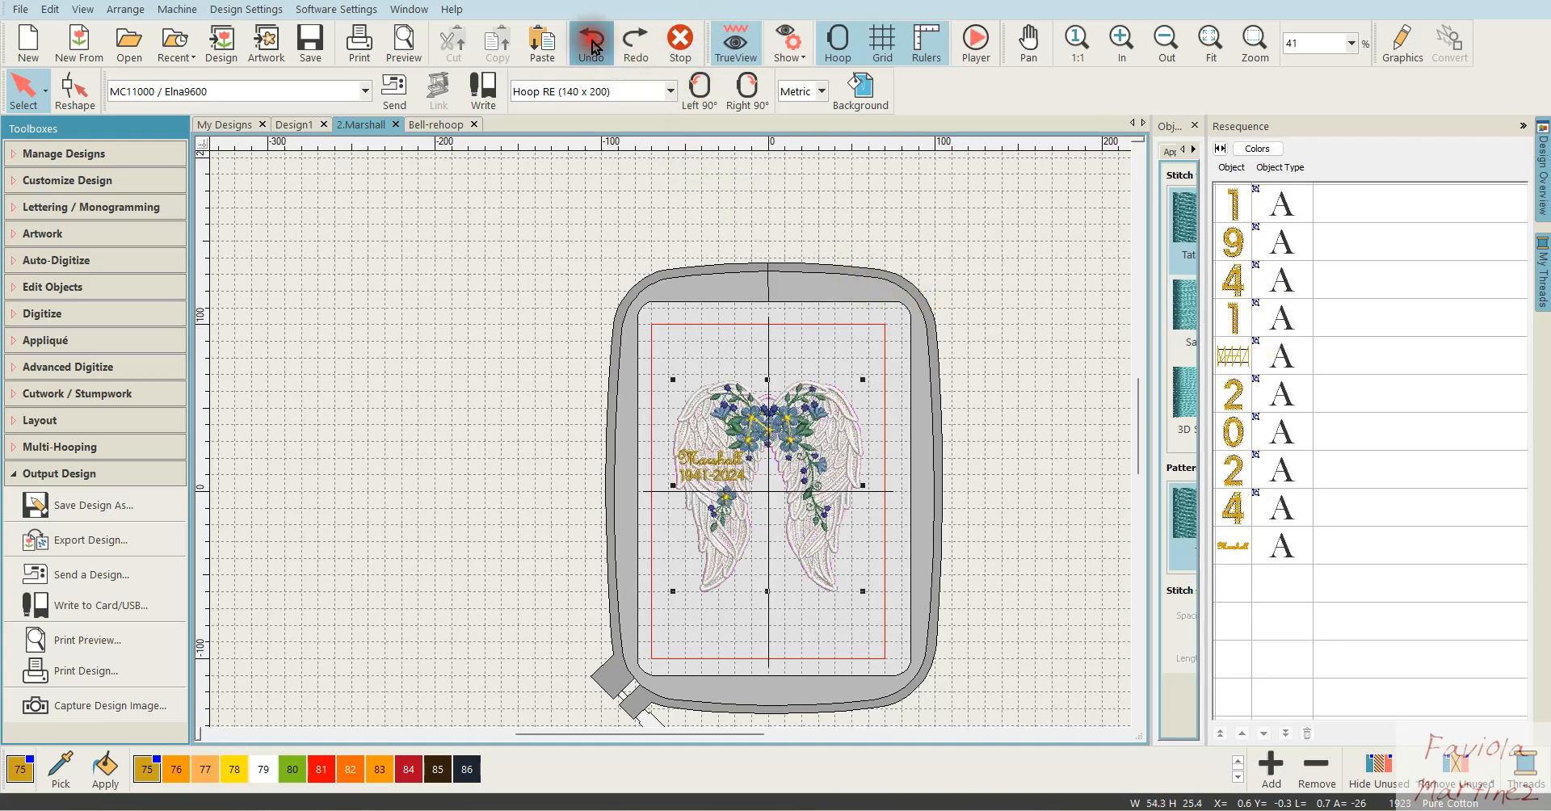
pyautogui.click(591, 42)
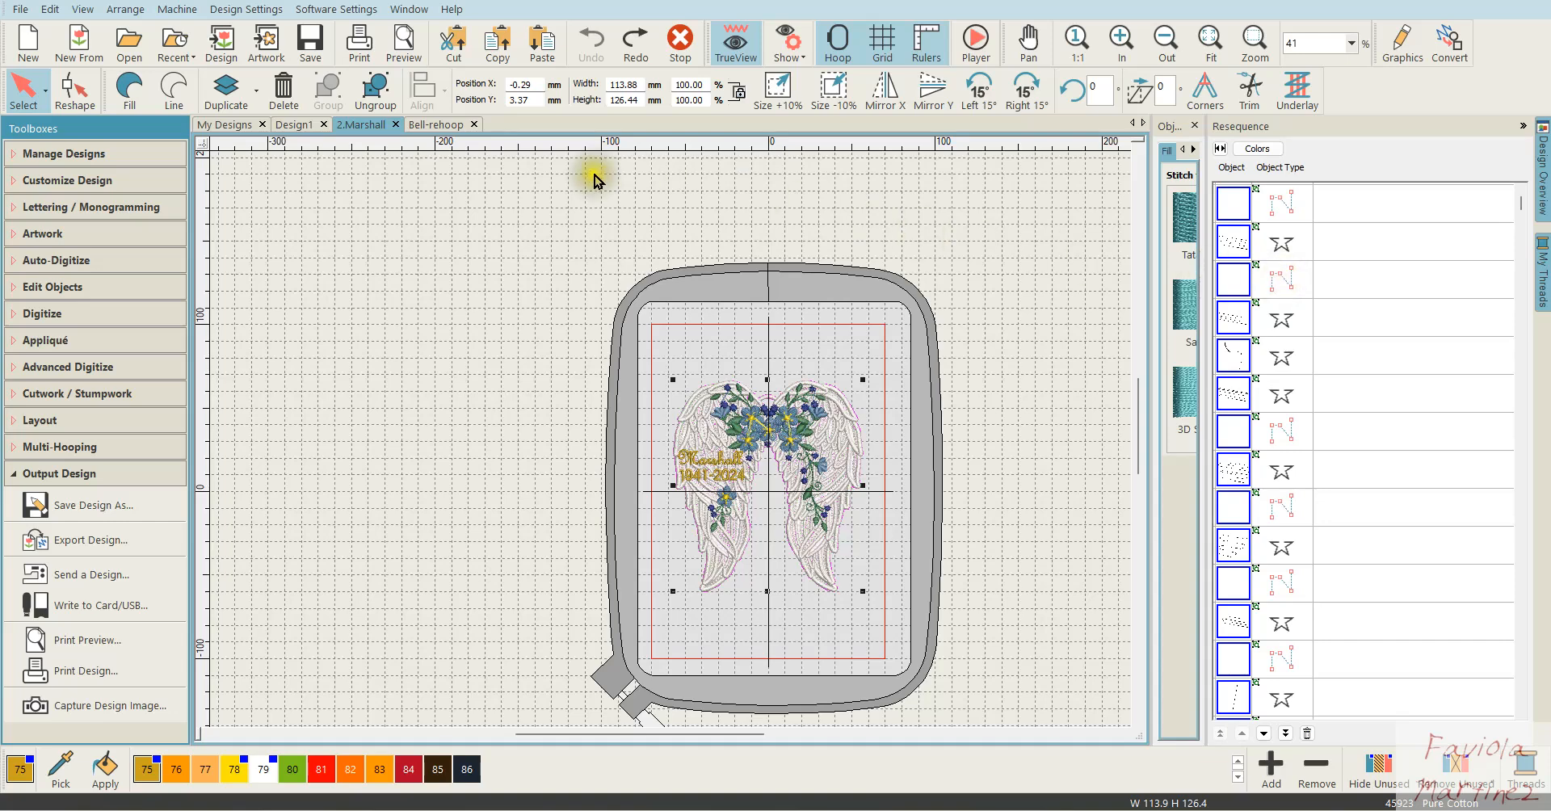
# Return to the Bell-rehoop design and examine the object types in its stitching sequence
pyautogui.click(432, 126)
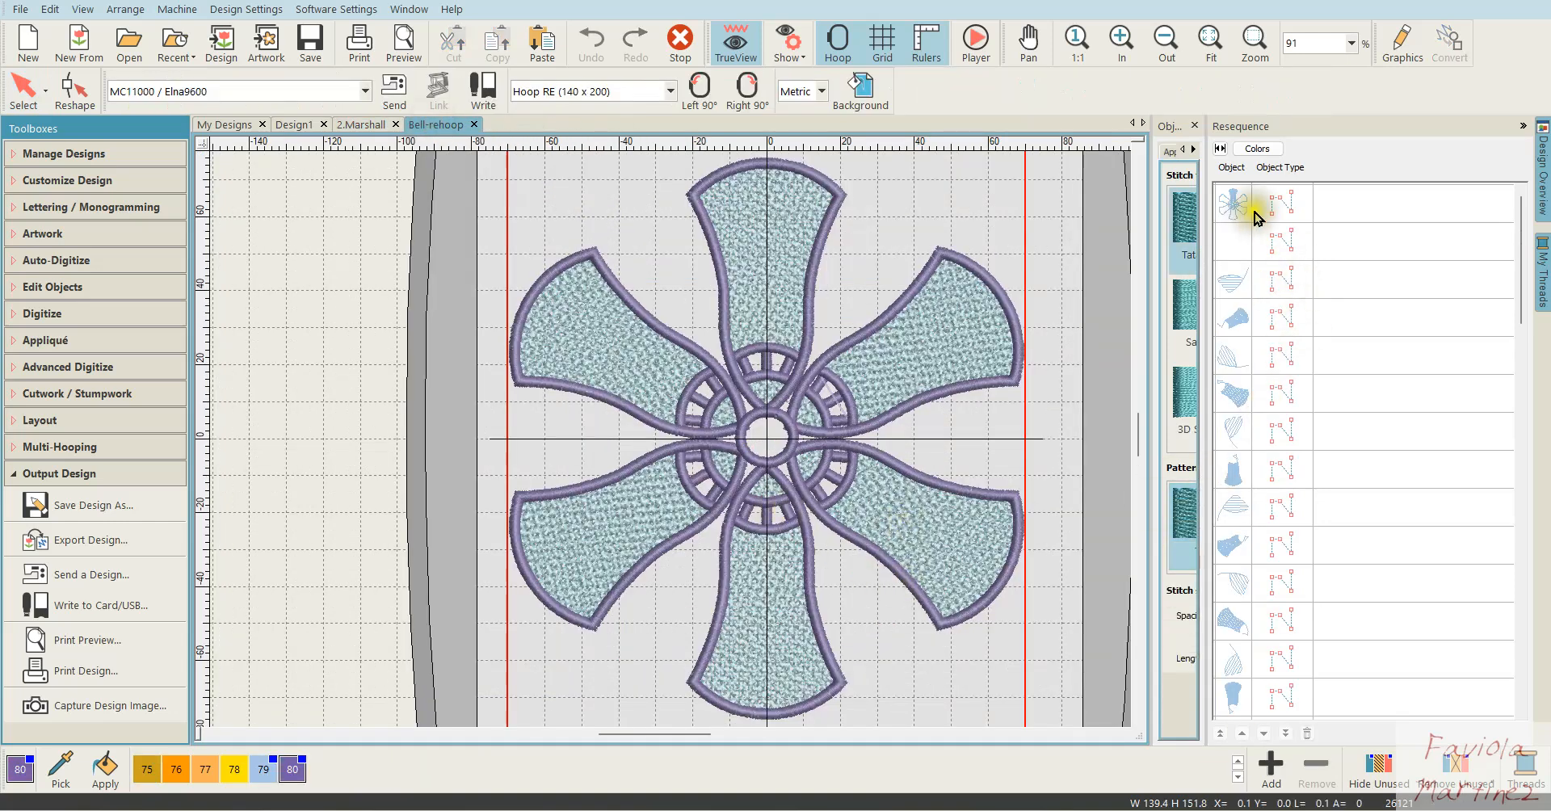
pyautogui.scroll(-3, 1233, 431)
pyautogui.scroll(-3, 1236, 430)
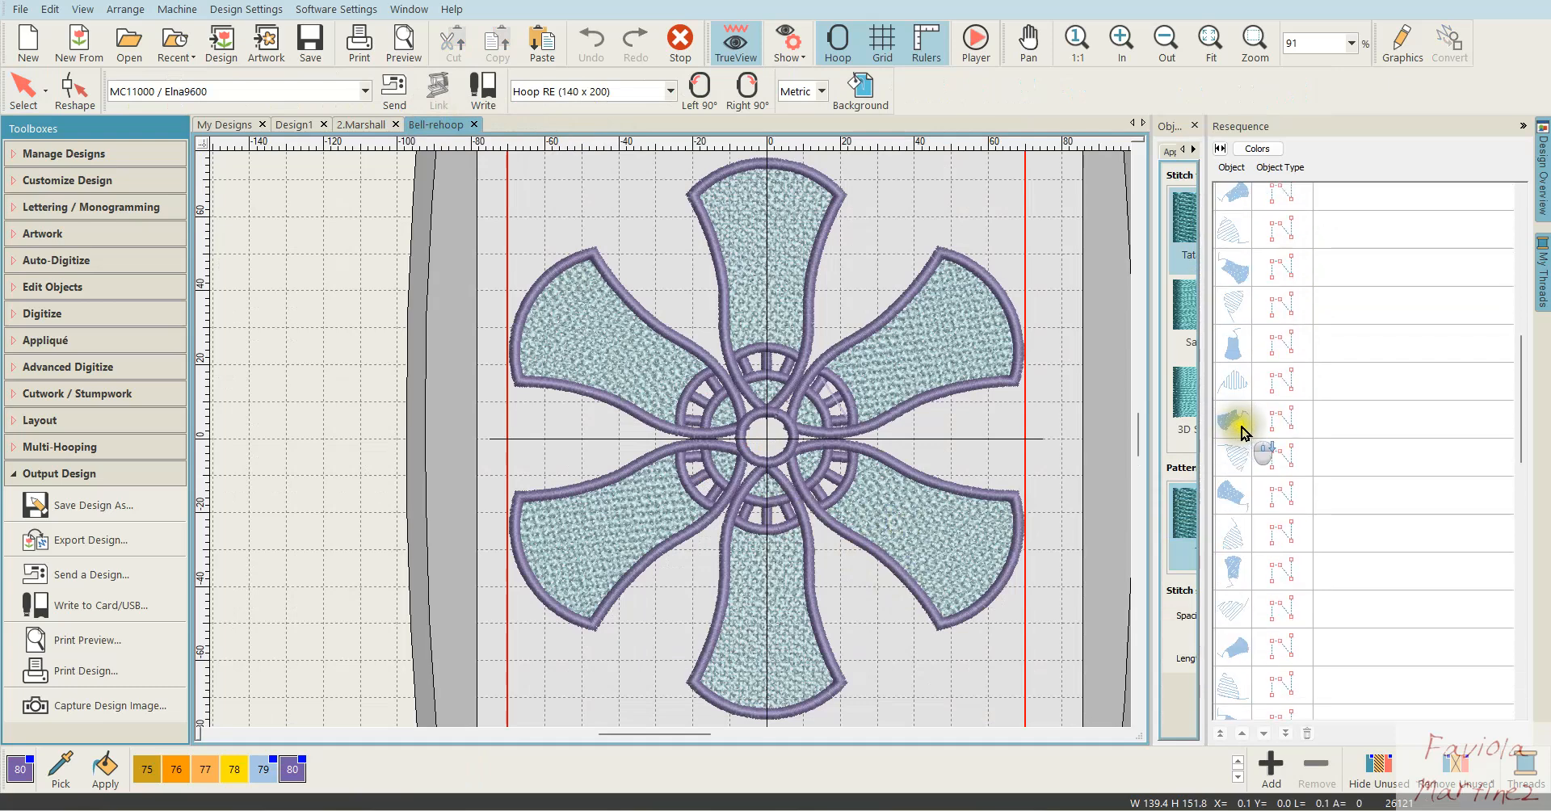
pyautogui.click(885, 653)
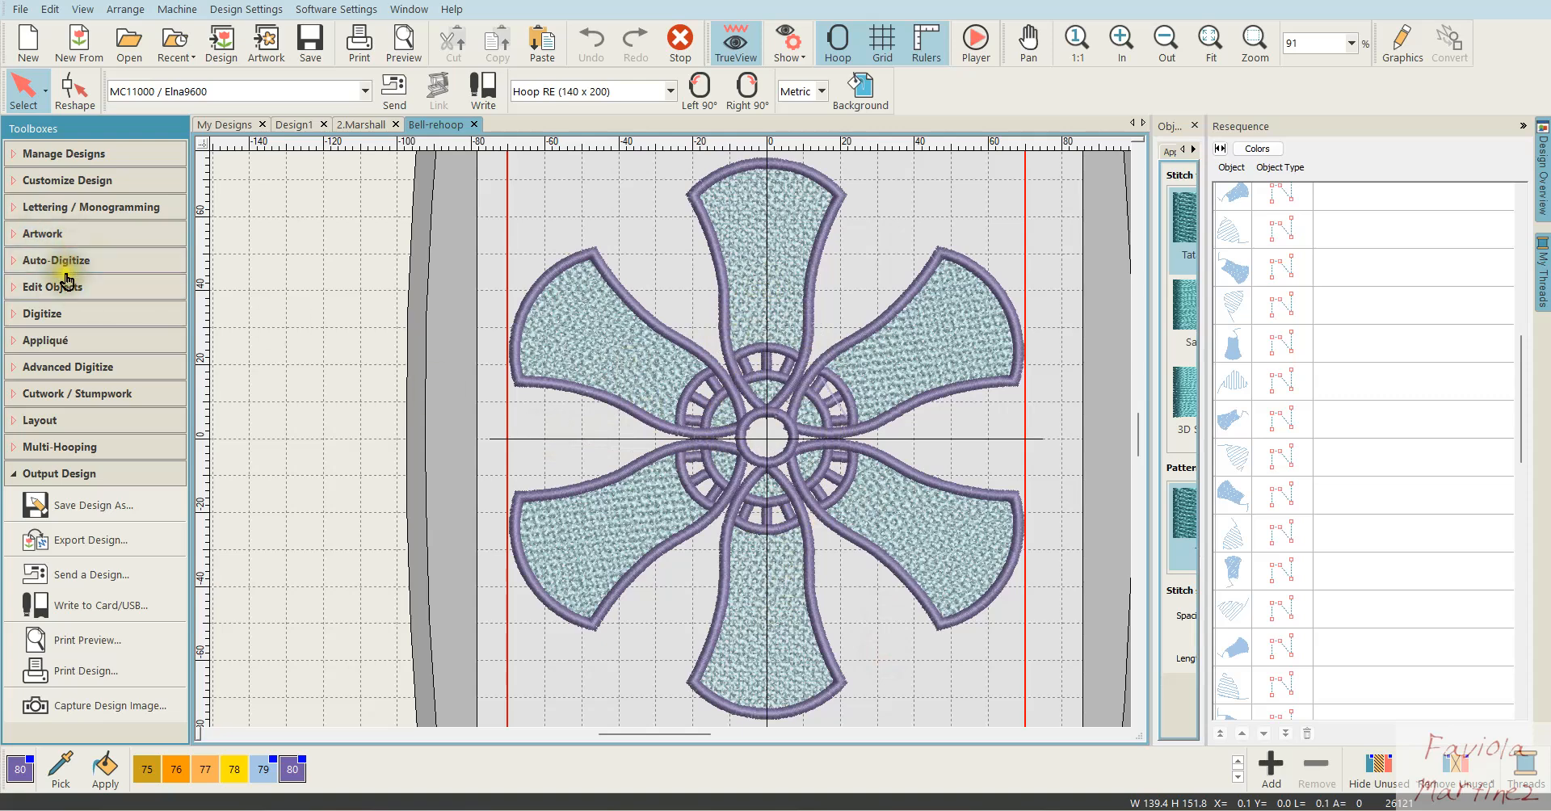
# Add the letter F as Block1 lettering at 10 mm height and place it on the bell design's lowest petal
pyautogui.click(57, 209)
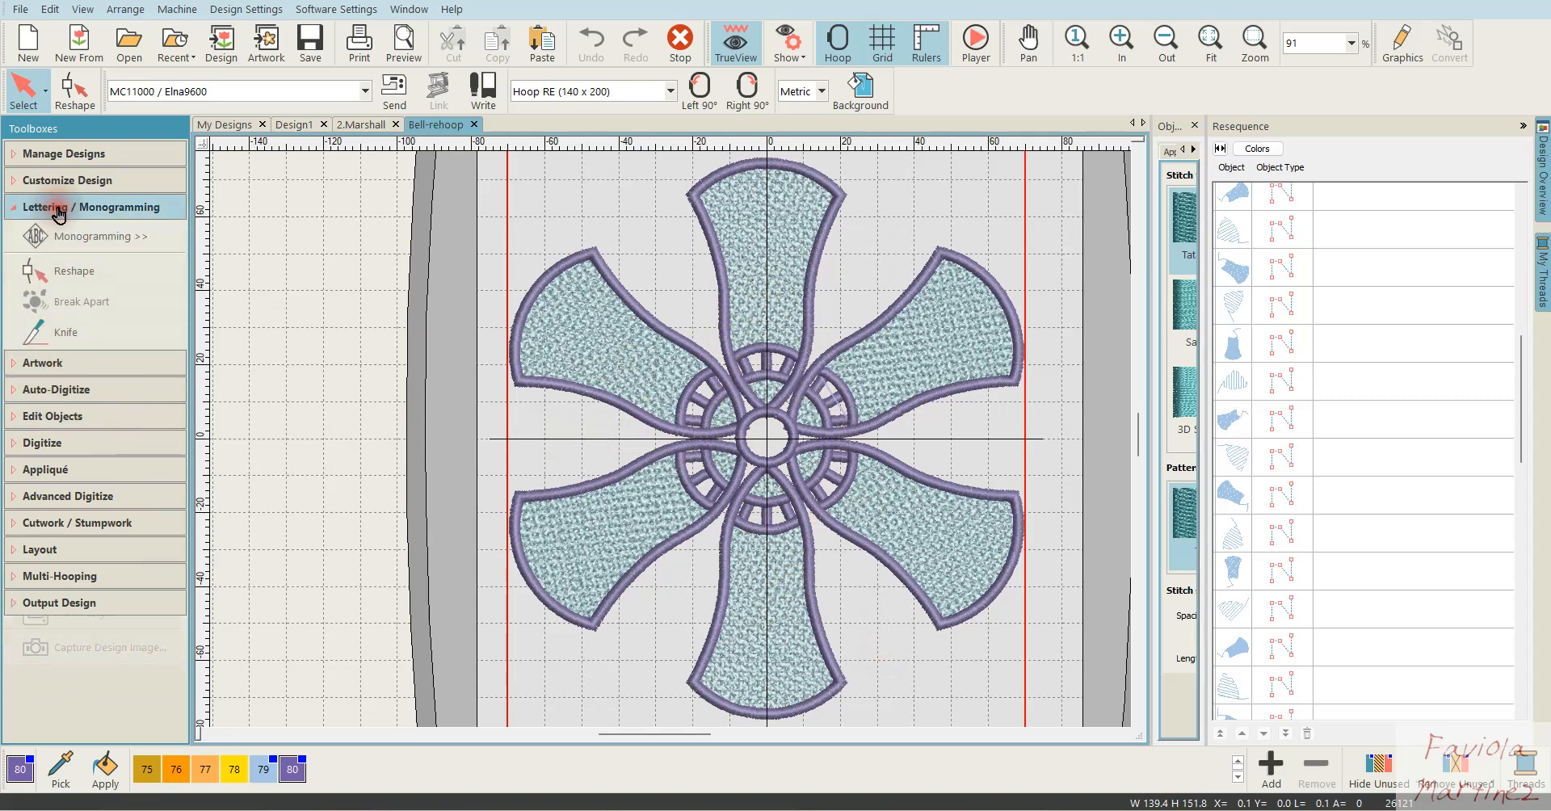
pyautogui.click(73, 252)
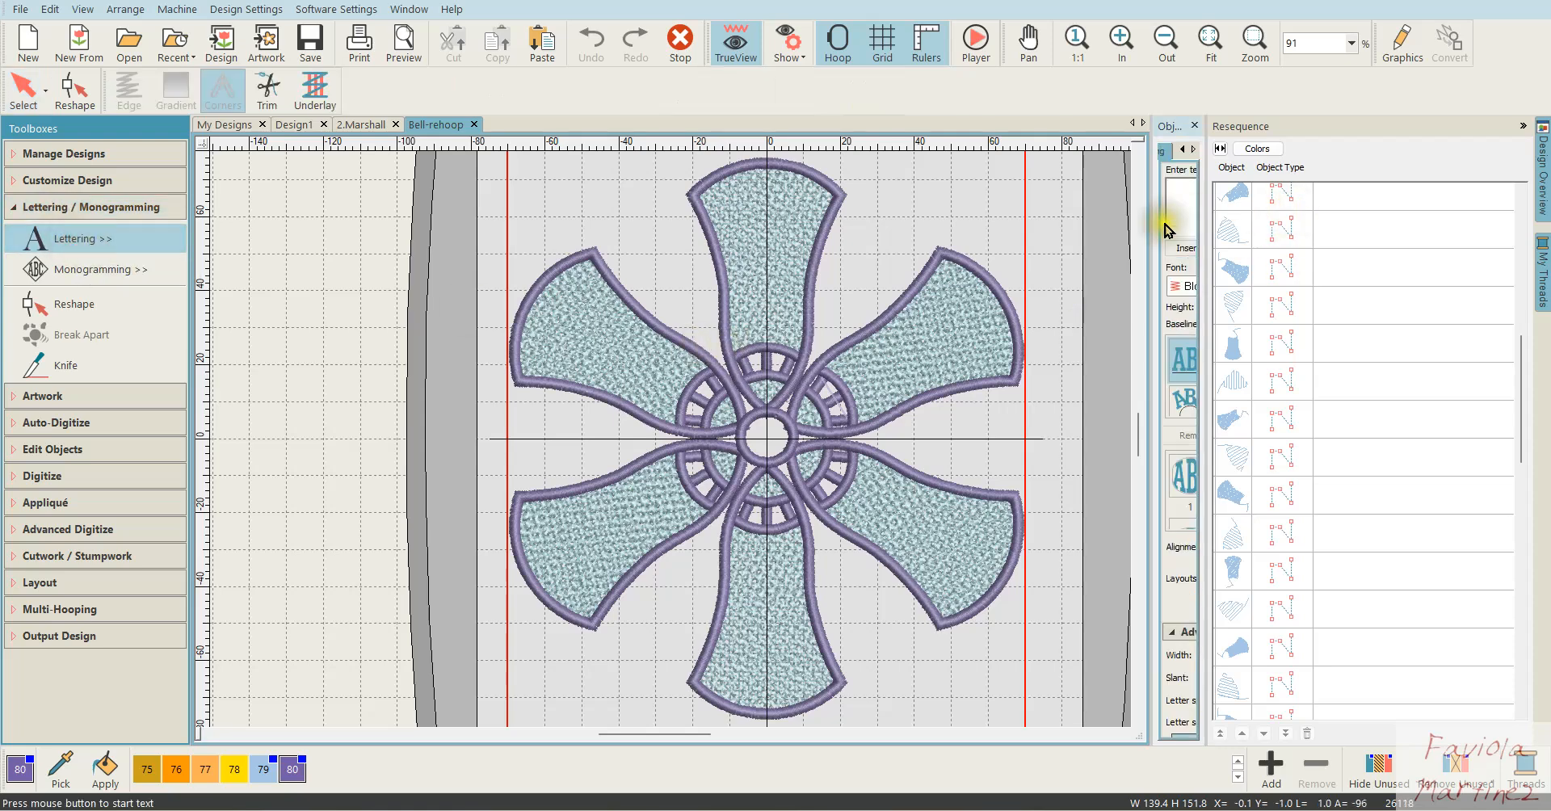
pyautogui.moveTo(1211, 234); pyautogui.dragTo(1426, 251)
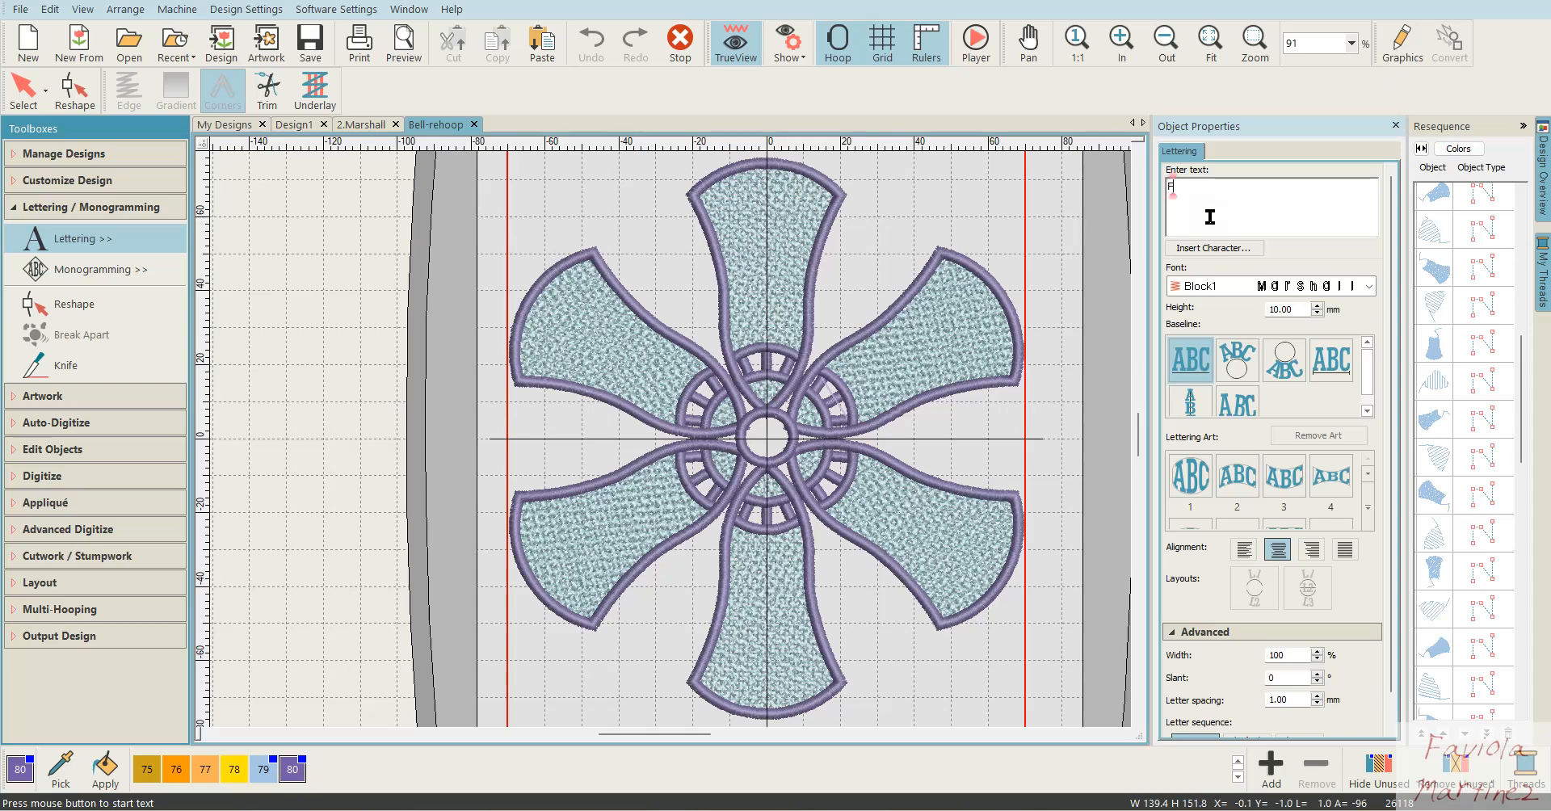
pyautogui.press('Return')
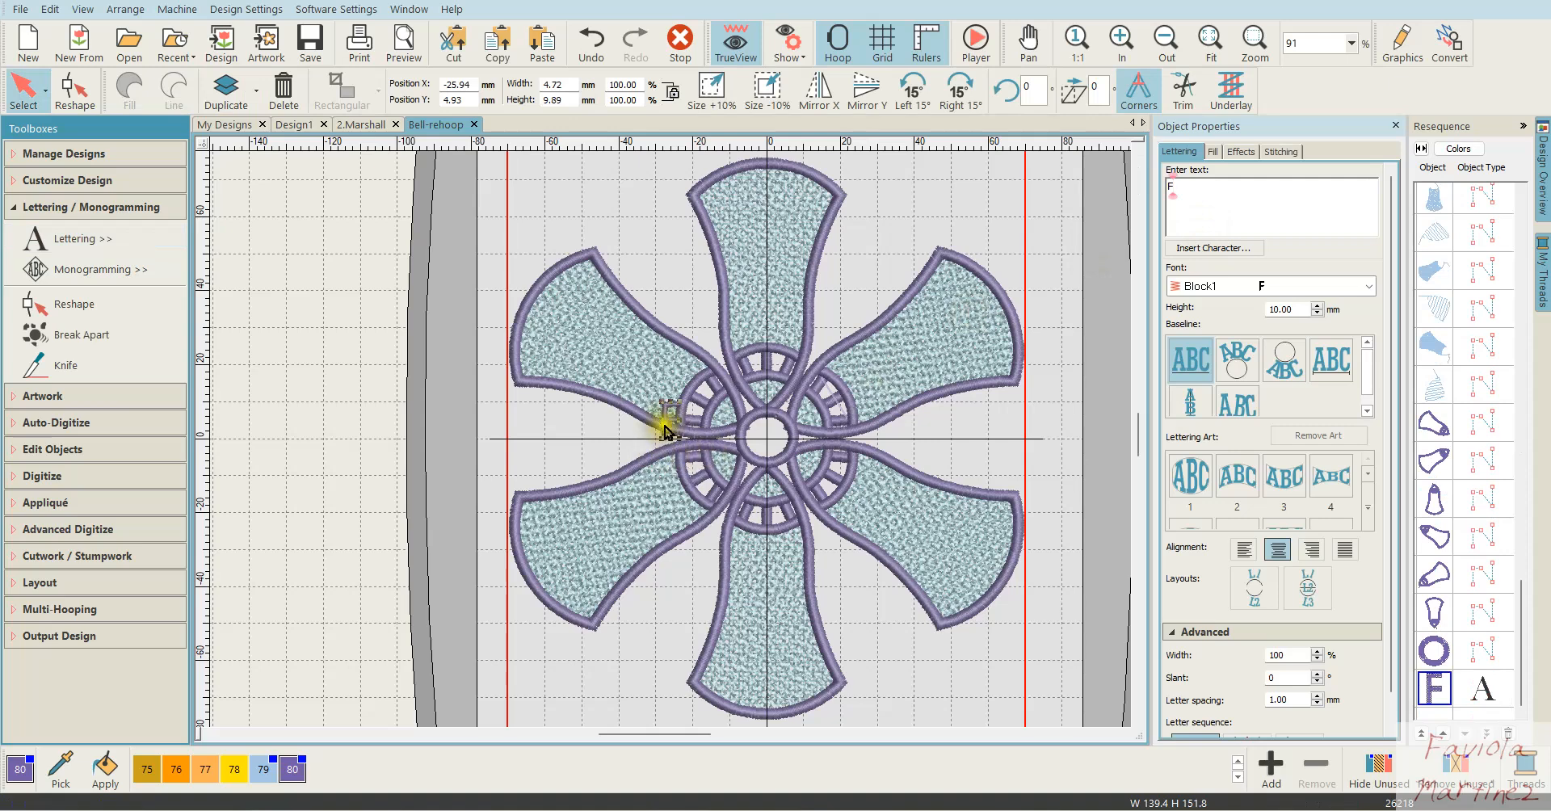
pyautogui.moveTo(668, 423); pyautogui.dragTo(768, 620)
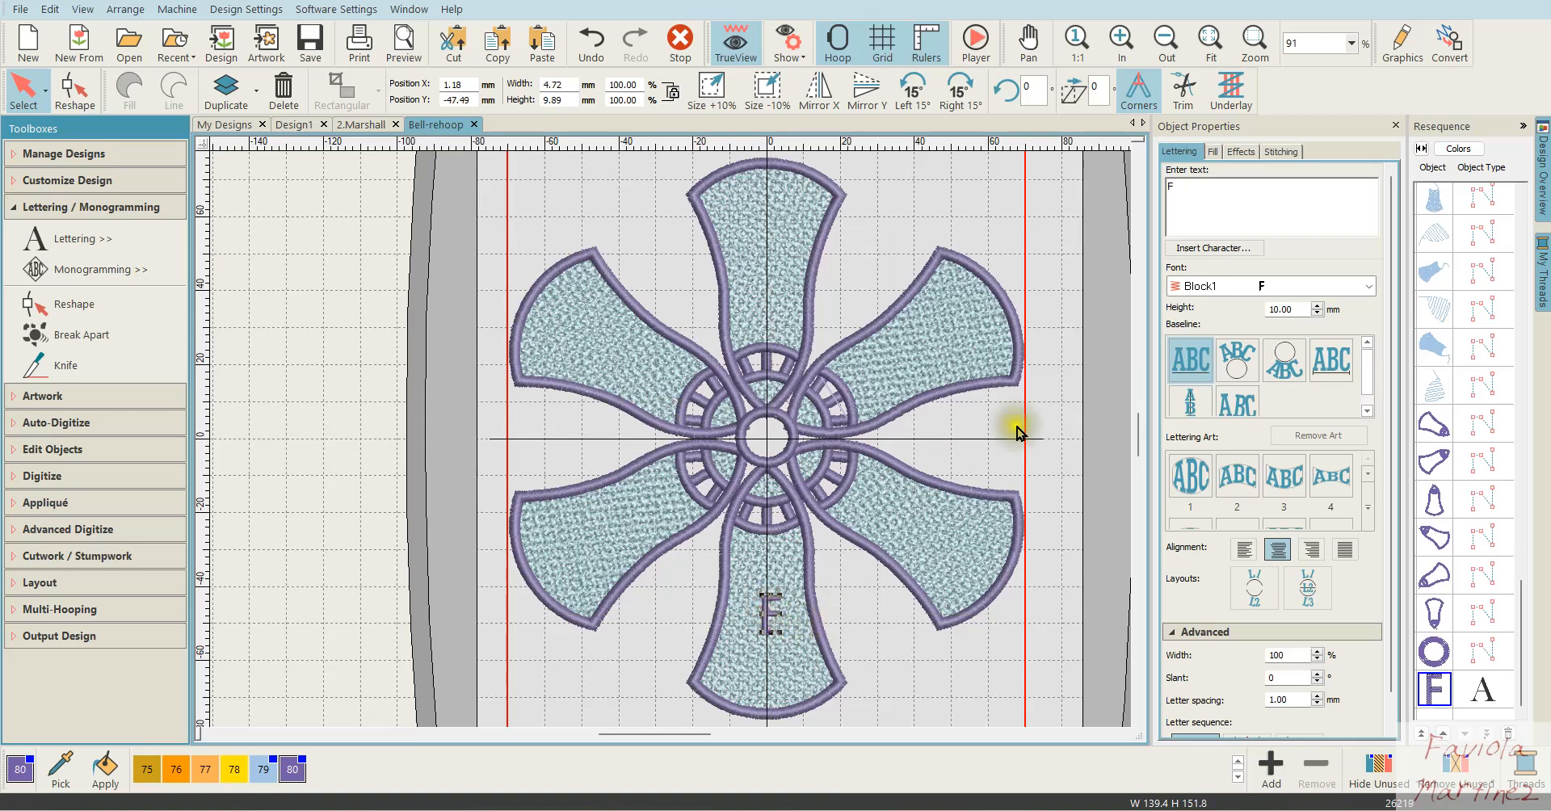
# Change the F's font to CARLA, enlarge it to a height of about 12.5 mm, and move it lower within the petal
pyautogui.click(1373, 287)
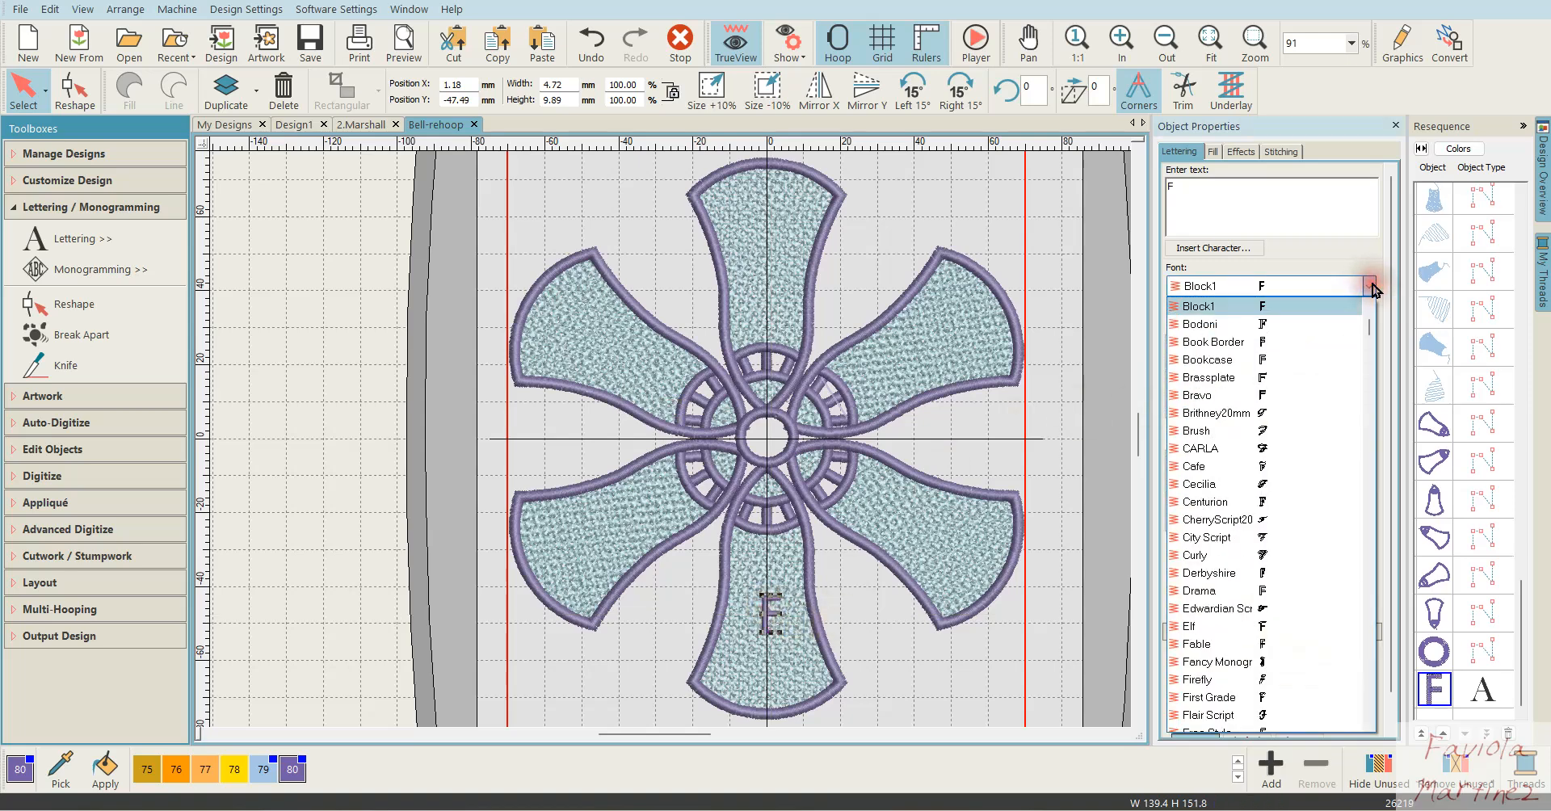
pyautogui.click(1196, 444)
pyautogui.scroll(4, 768, 641)
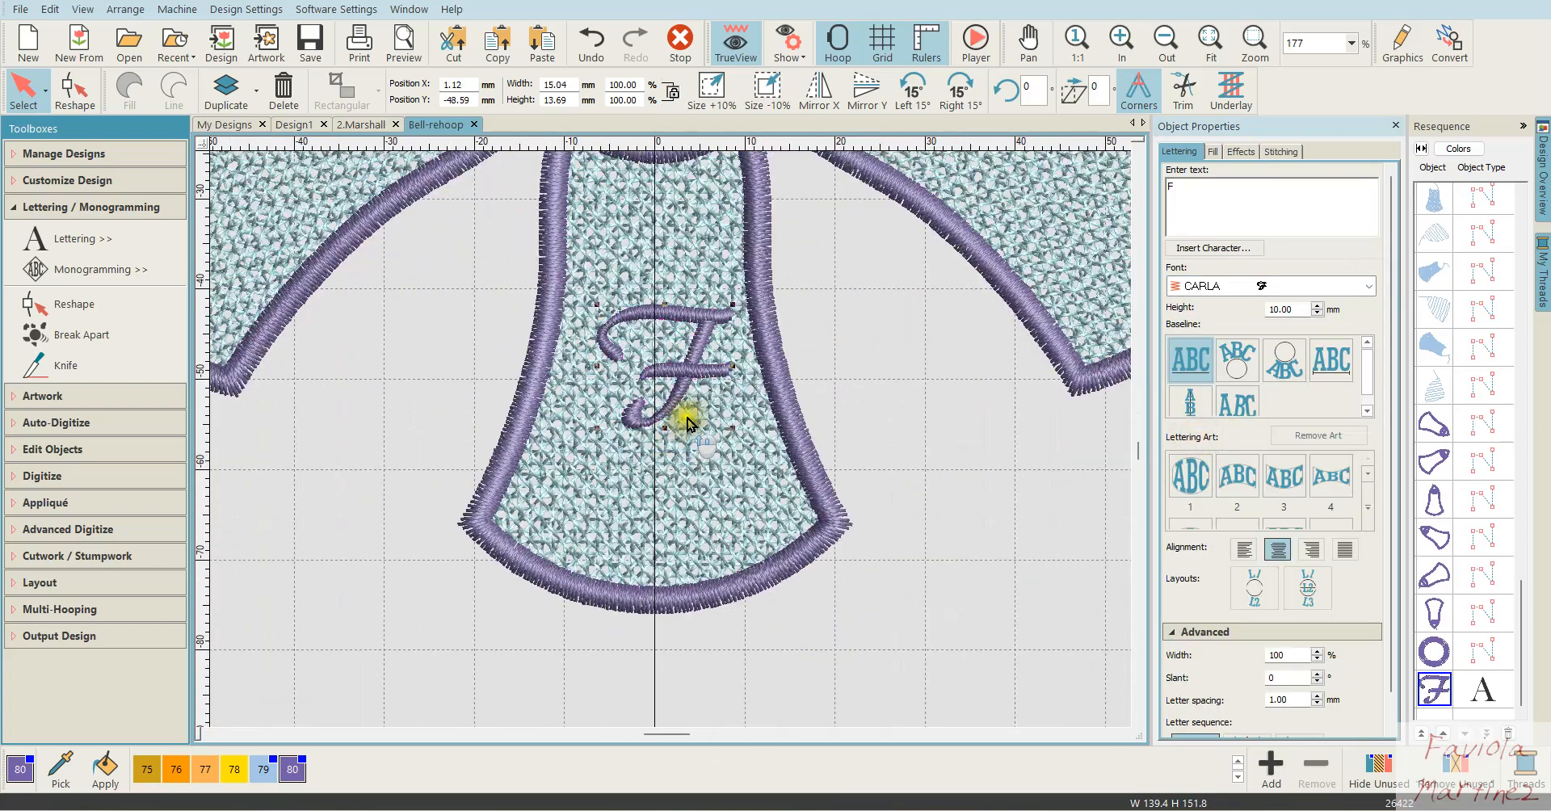
pyautogui.moveTo(597, 318)
pyautogui.mouseDown()
pyautogui.moveTo(547, 272)
pyautogui.moveTo(586, 303)
pyautogui.mouseUp()
pyautogui.moveTo(673, 358); pyautogui.dragTo(677, 450)
pyautogui.scroll(-1, 711, 452)
pyautogui.click(854, 485)
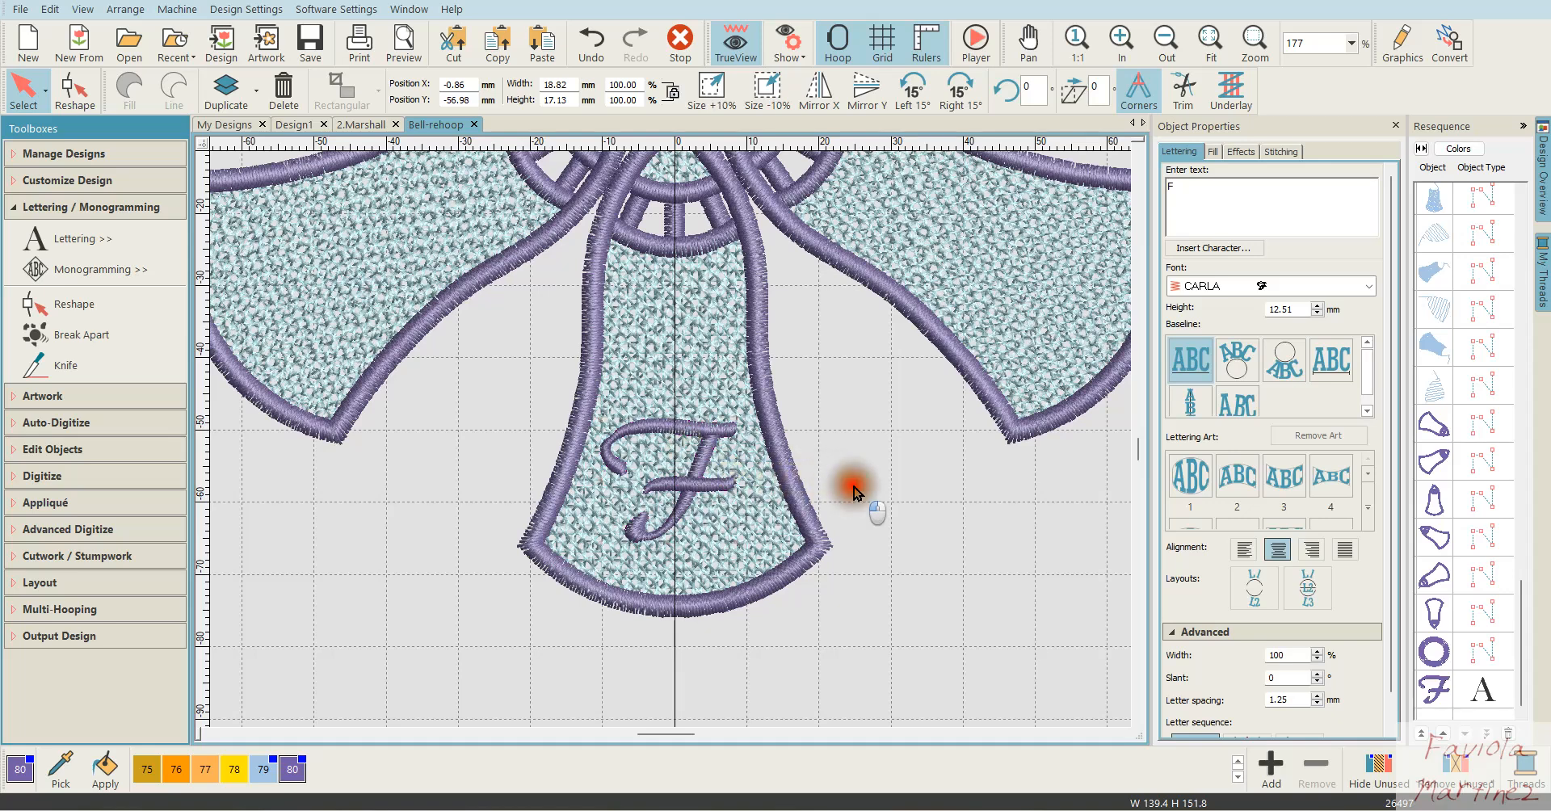
# Recolor the letter F with orange palette color 76 and widen the object list to show its object type
pyautogui.scroll(-3, 671, 436)
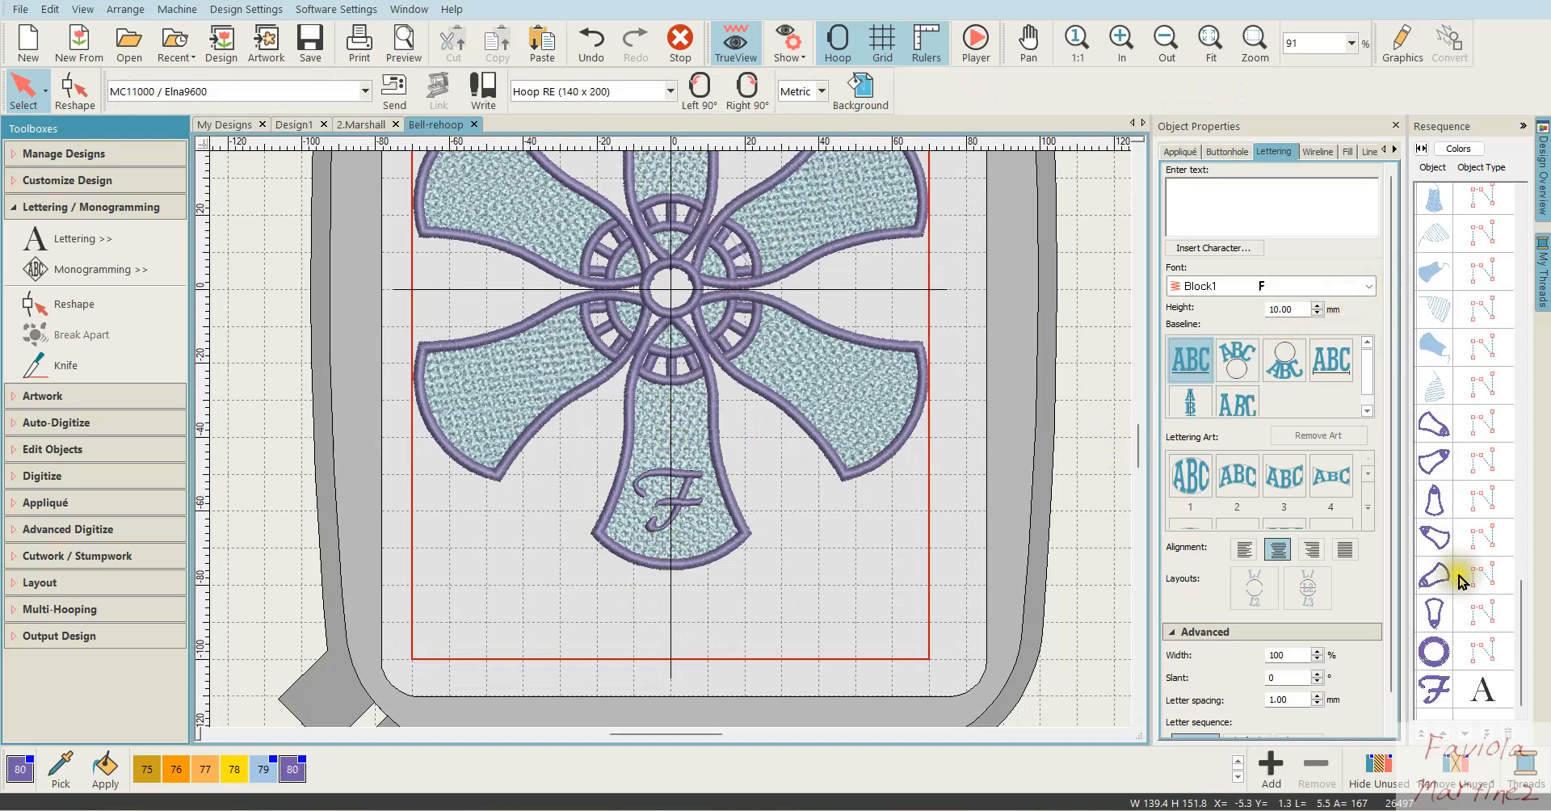
pyautogui.click(1435, 688)
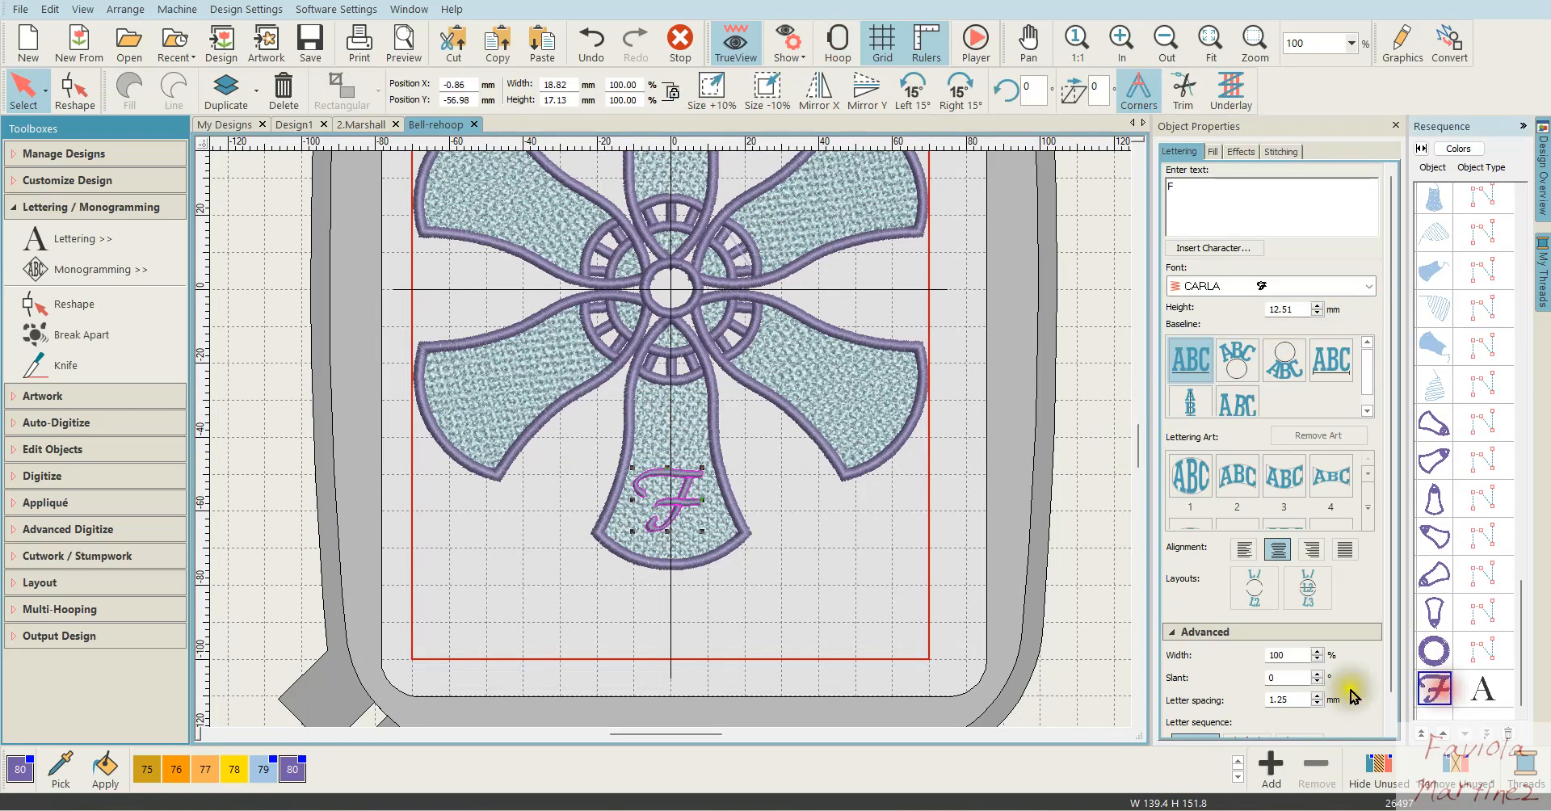
pyautogui.click(262, 772)
pyautogui.click(176, 769)
pyautogui.click(828, 564)
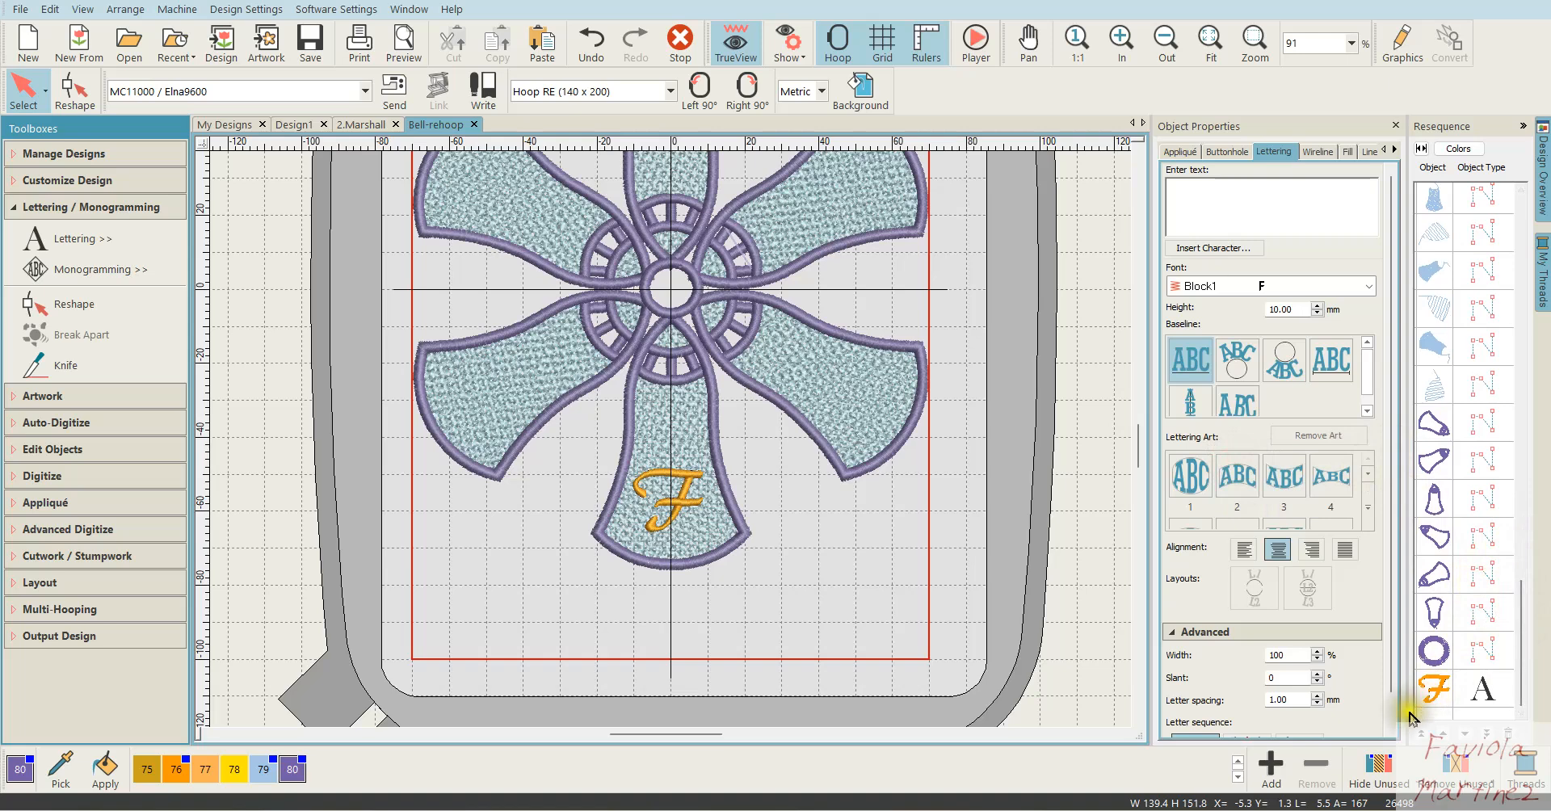
pyautogui.moveTo(1408, 714); pyautogui.dragTo(1221, 702)
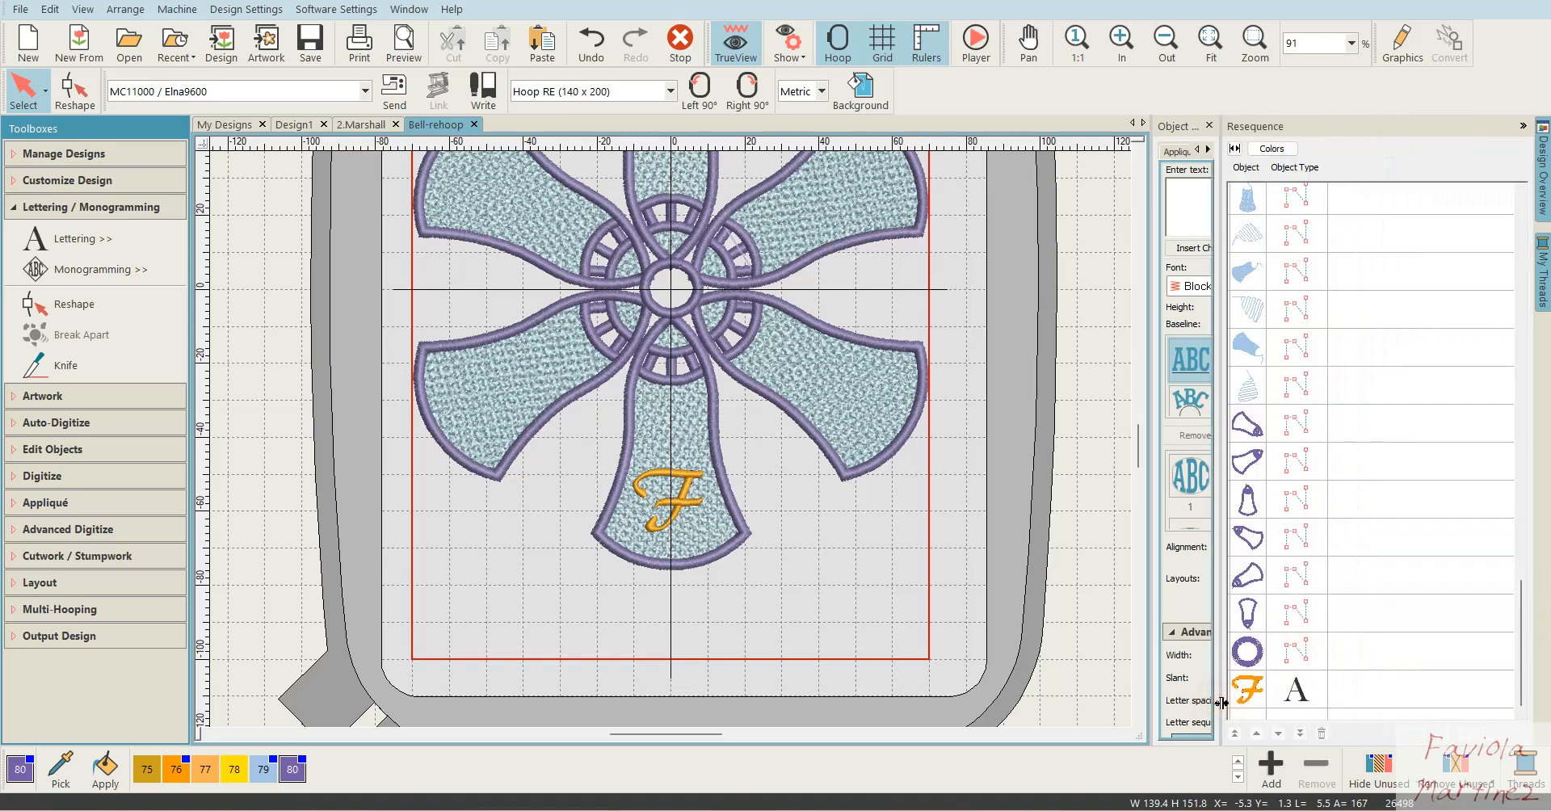
pyautogui.scroll(-1, 1296, 687)
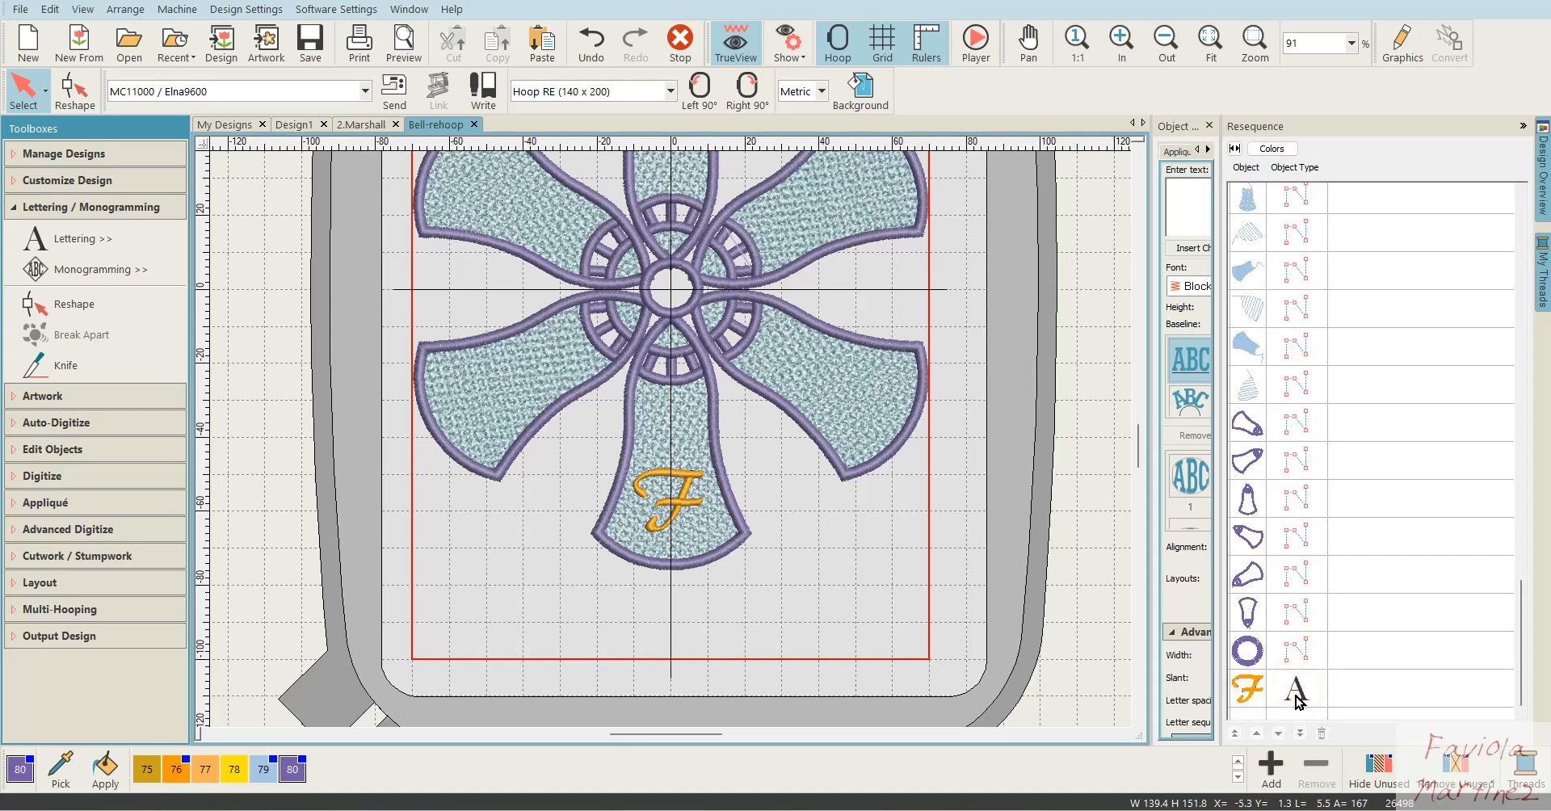
pyautogui.click(824, 572)
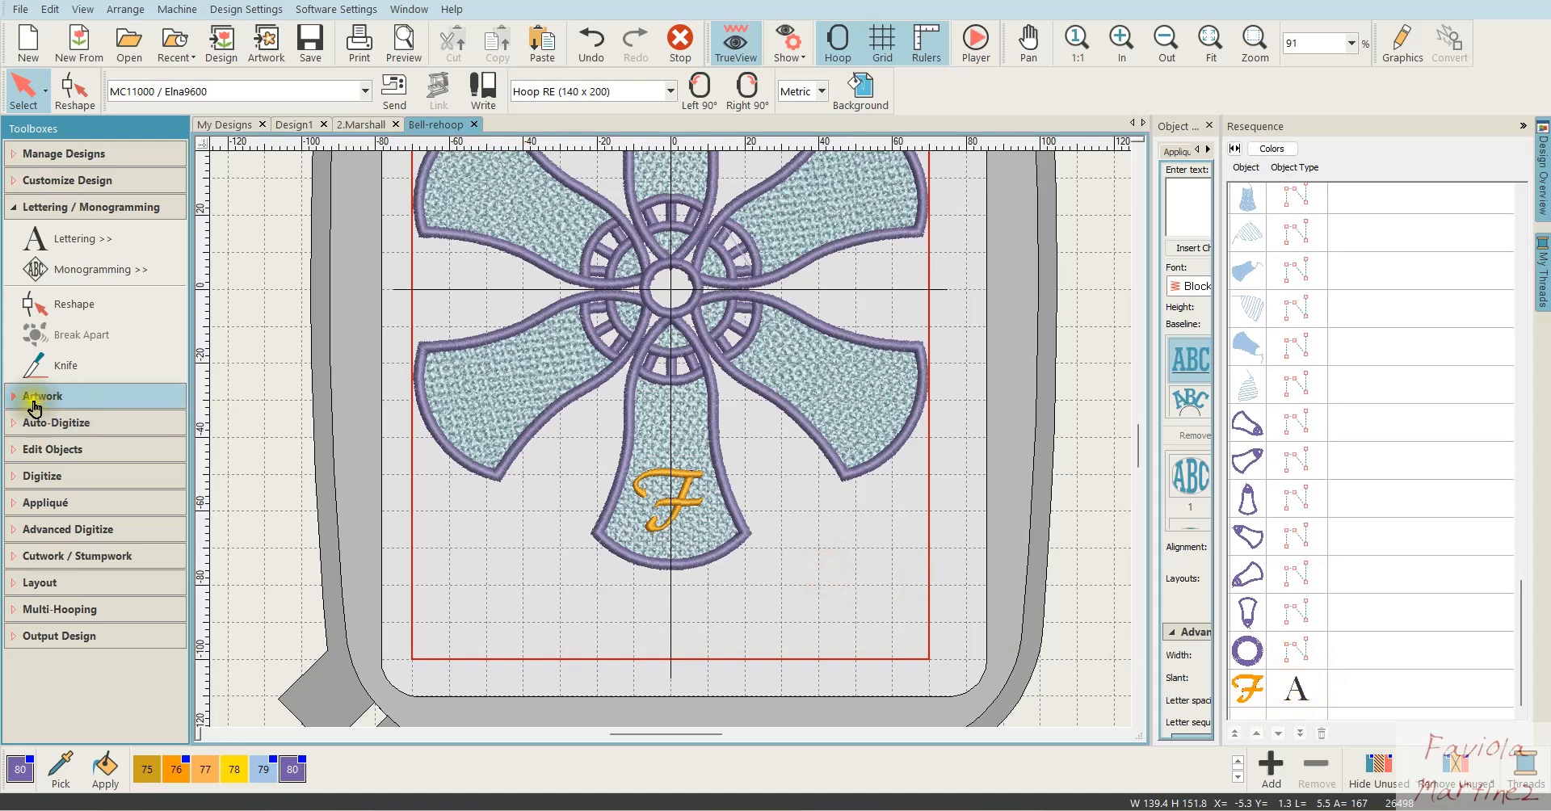
# Start exporting the bell design with its lettering and choose the FSL folder as the destination
pyautogui.click(17, 211)
pyautogui.click(94, 477)
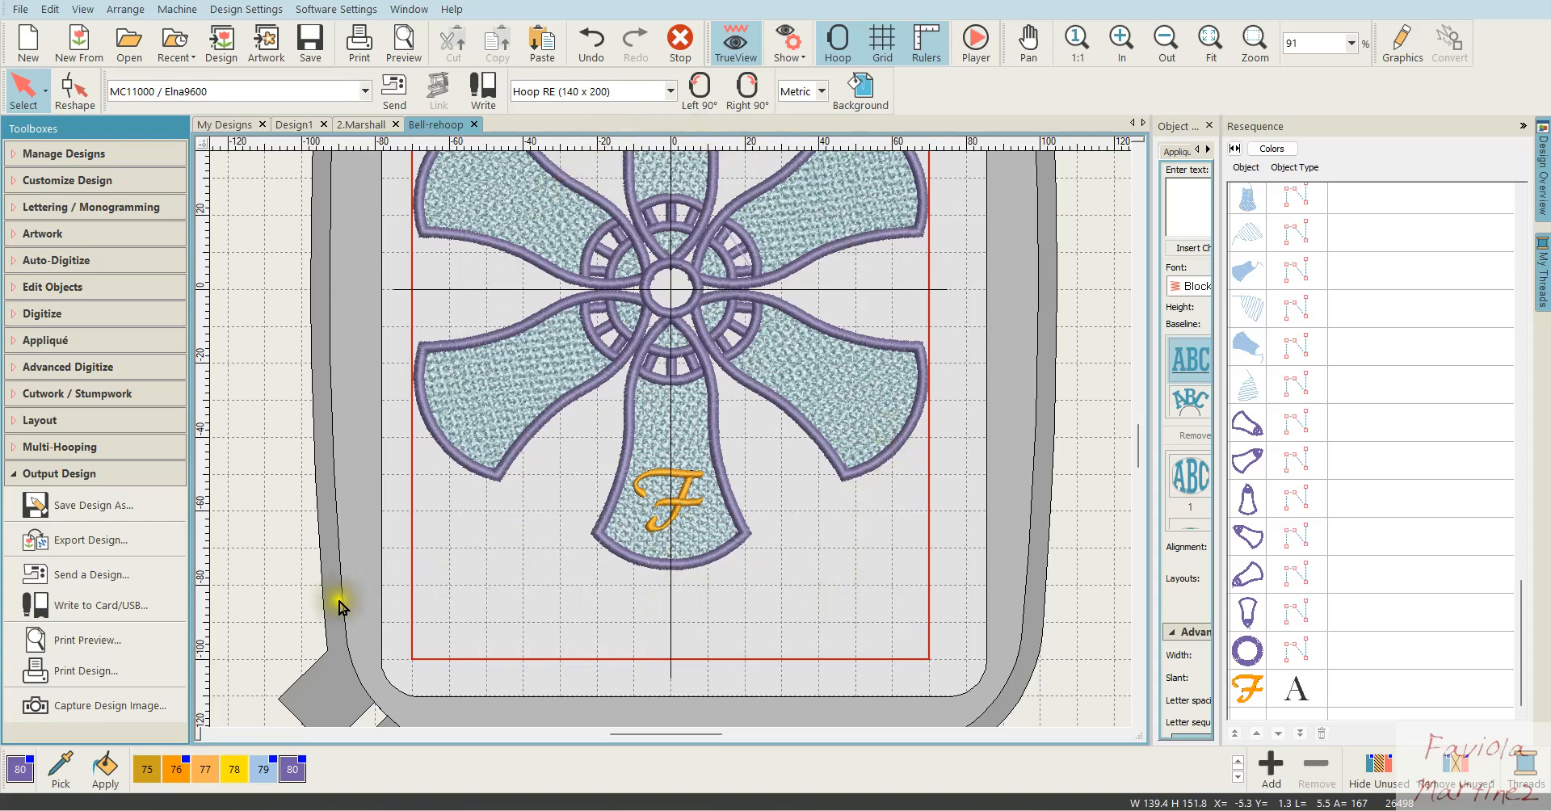
pyautogui.click(72, 546)
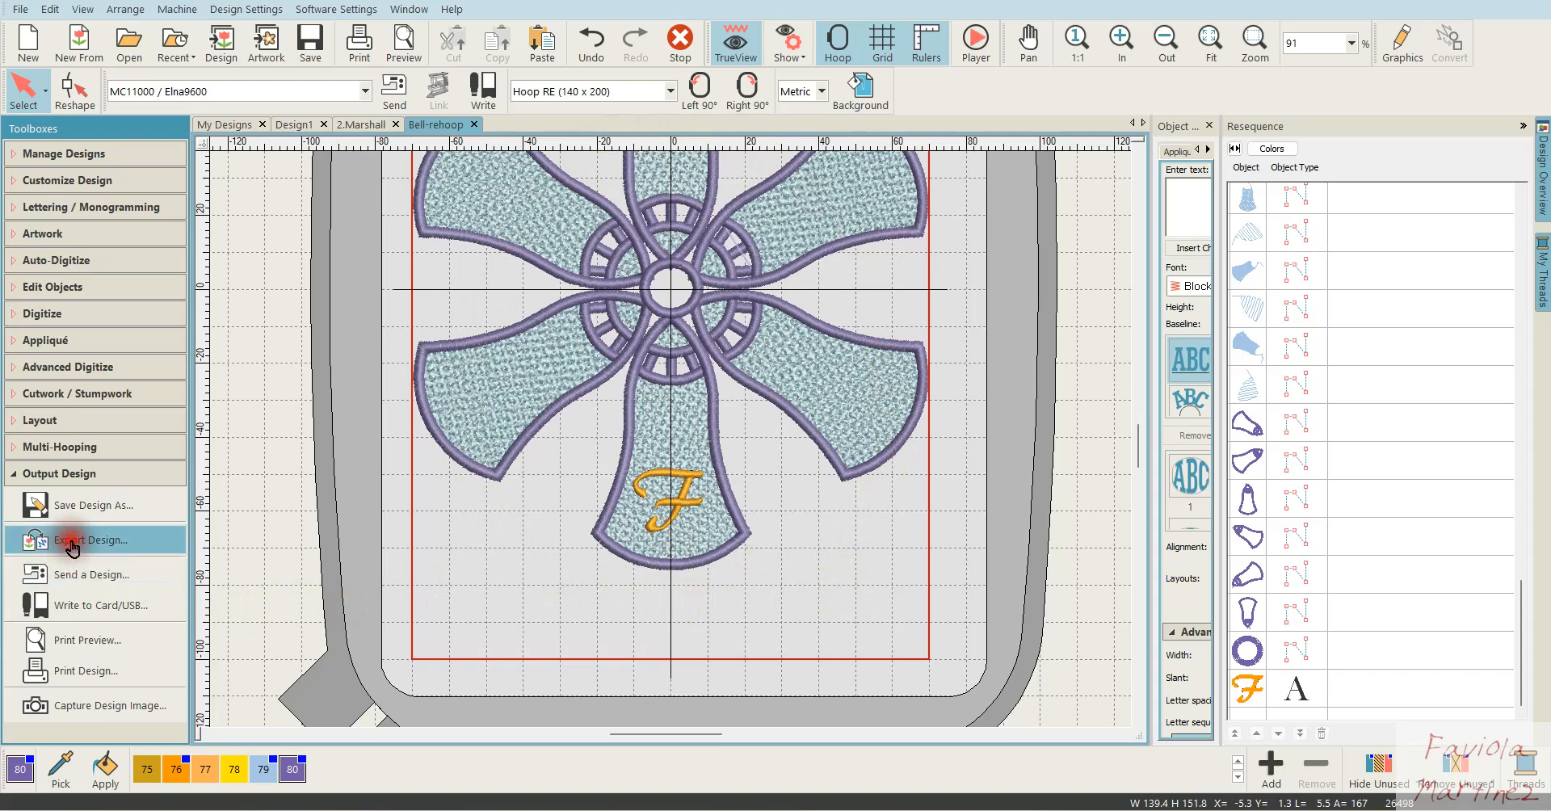
pyautogui.click(865, 325)
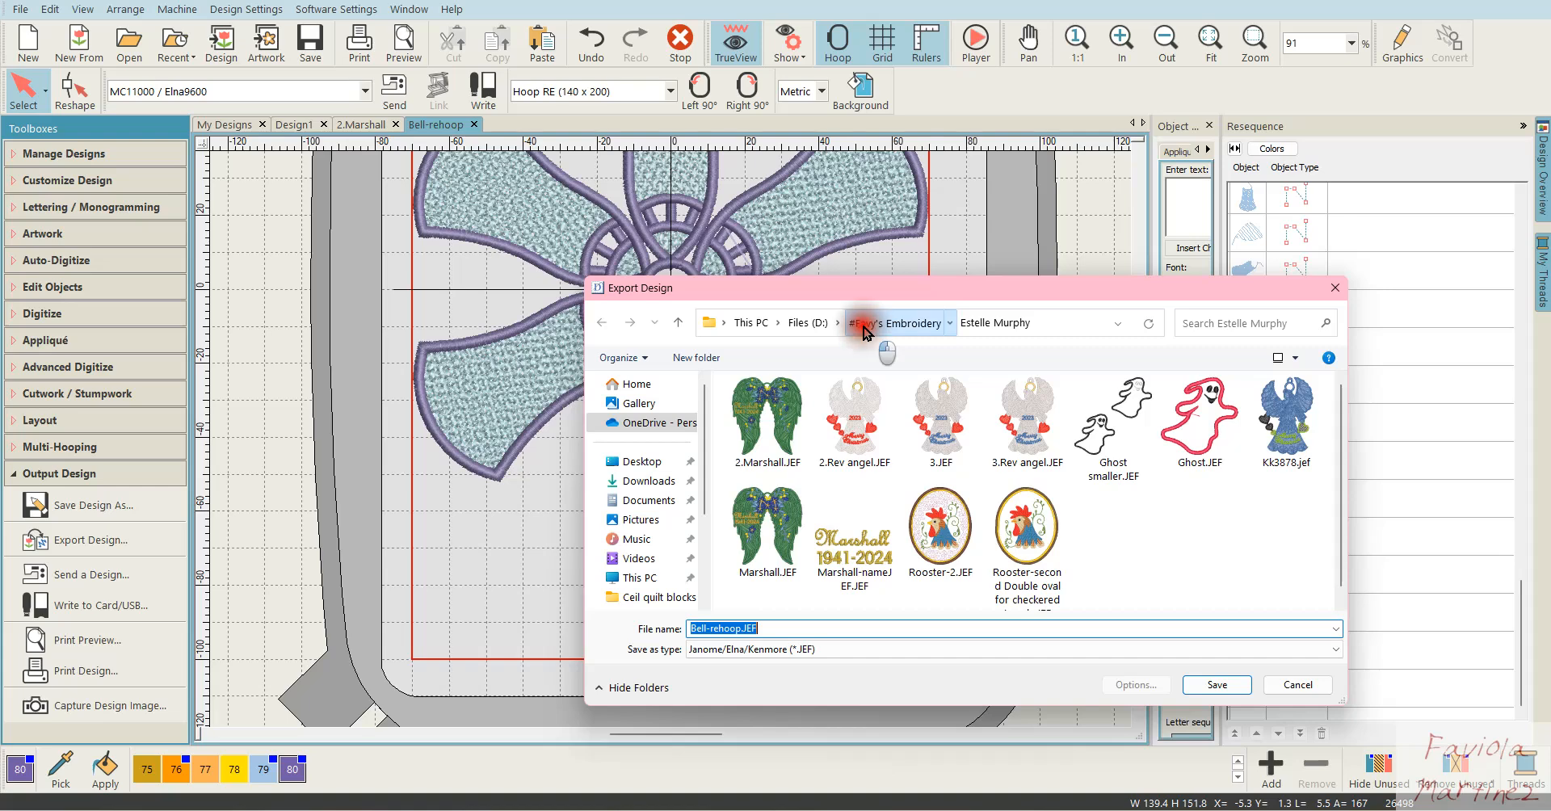
pyautogui.scroll(-3, 897, 494)
pyautogui.scroll(-10, 900, 491)
pyautogui.scroll(-10, 905, 492)
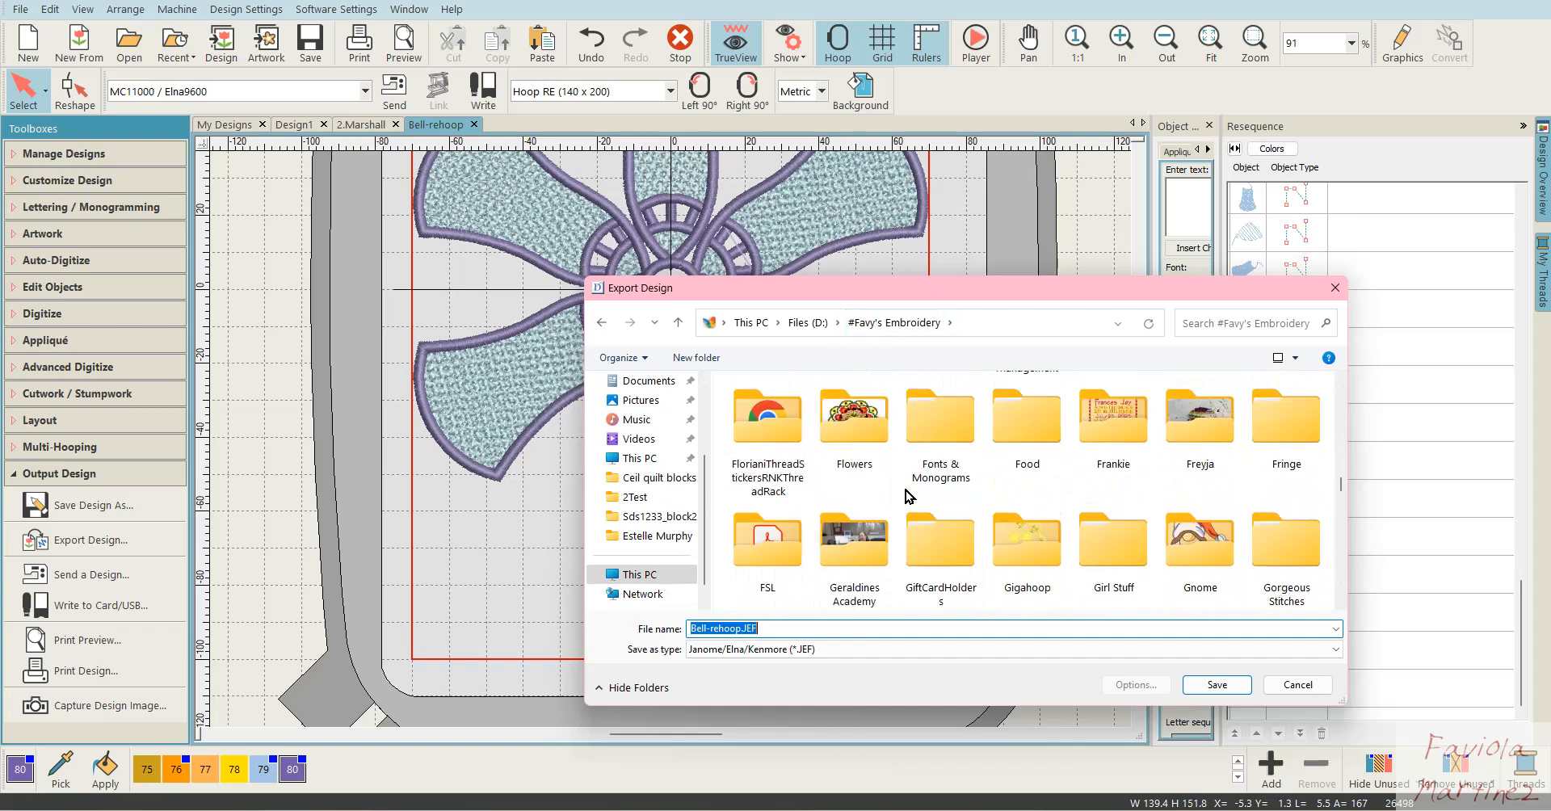
pyautogui.doubleClick(755, 544)
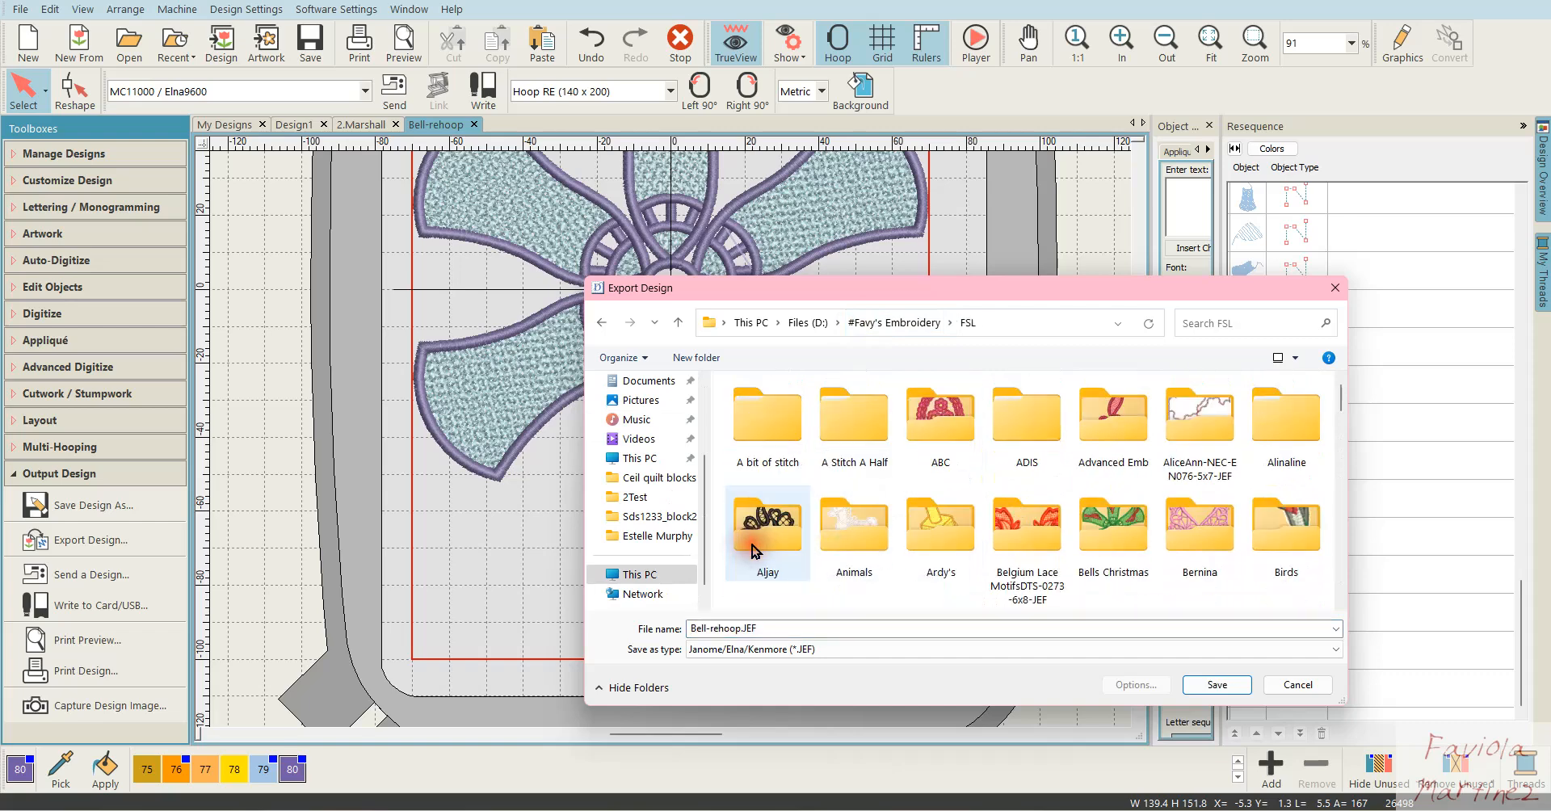
# Name the exported file Bell-F and save it in the Janome/Elna/Kenmore JEF format
pyautogui.doubleClick(711, 631)
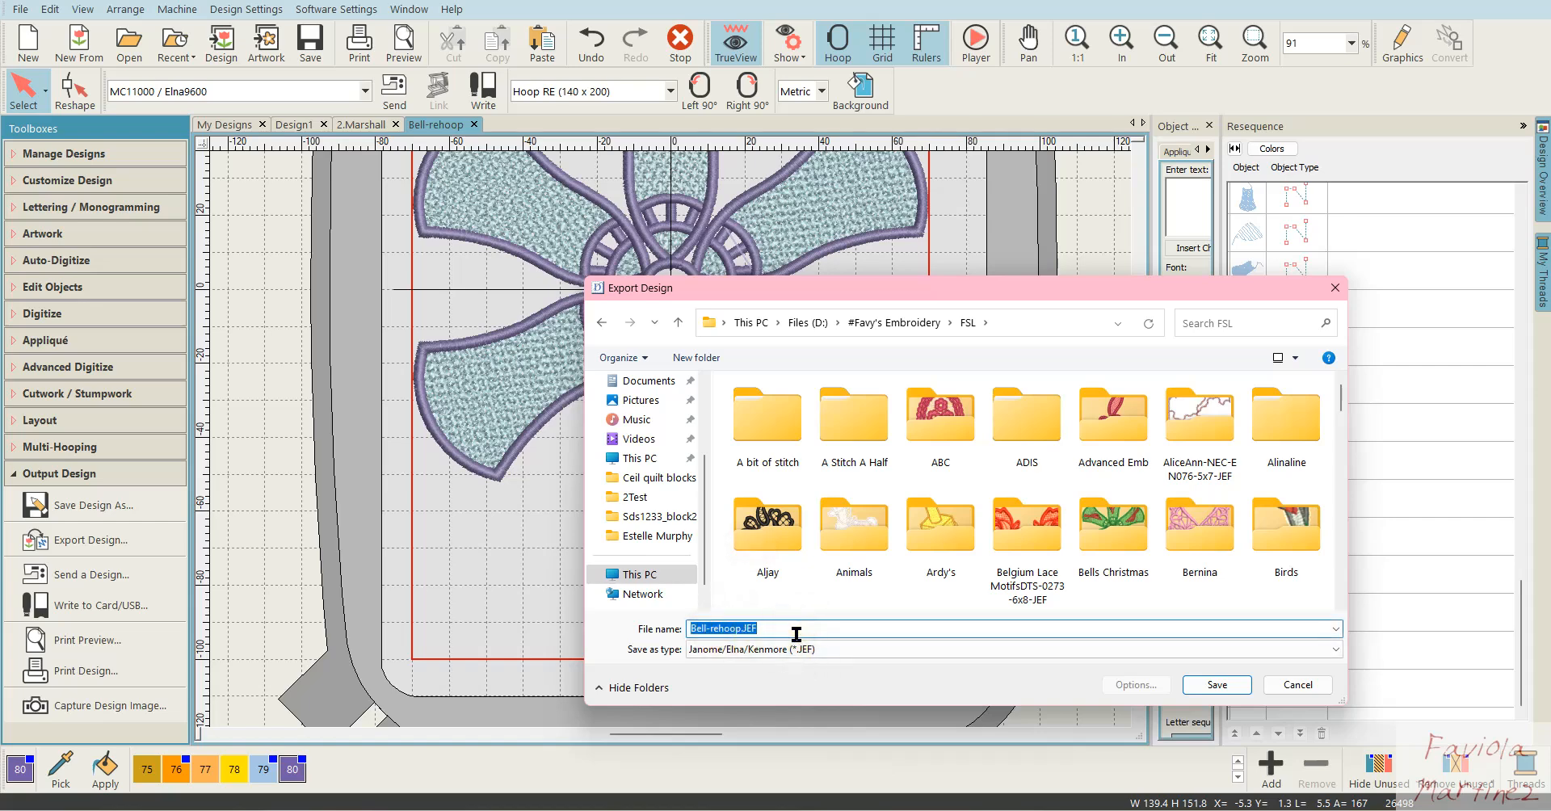
pyautogui.write('Bell-F')
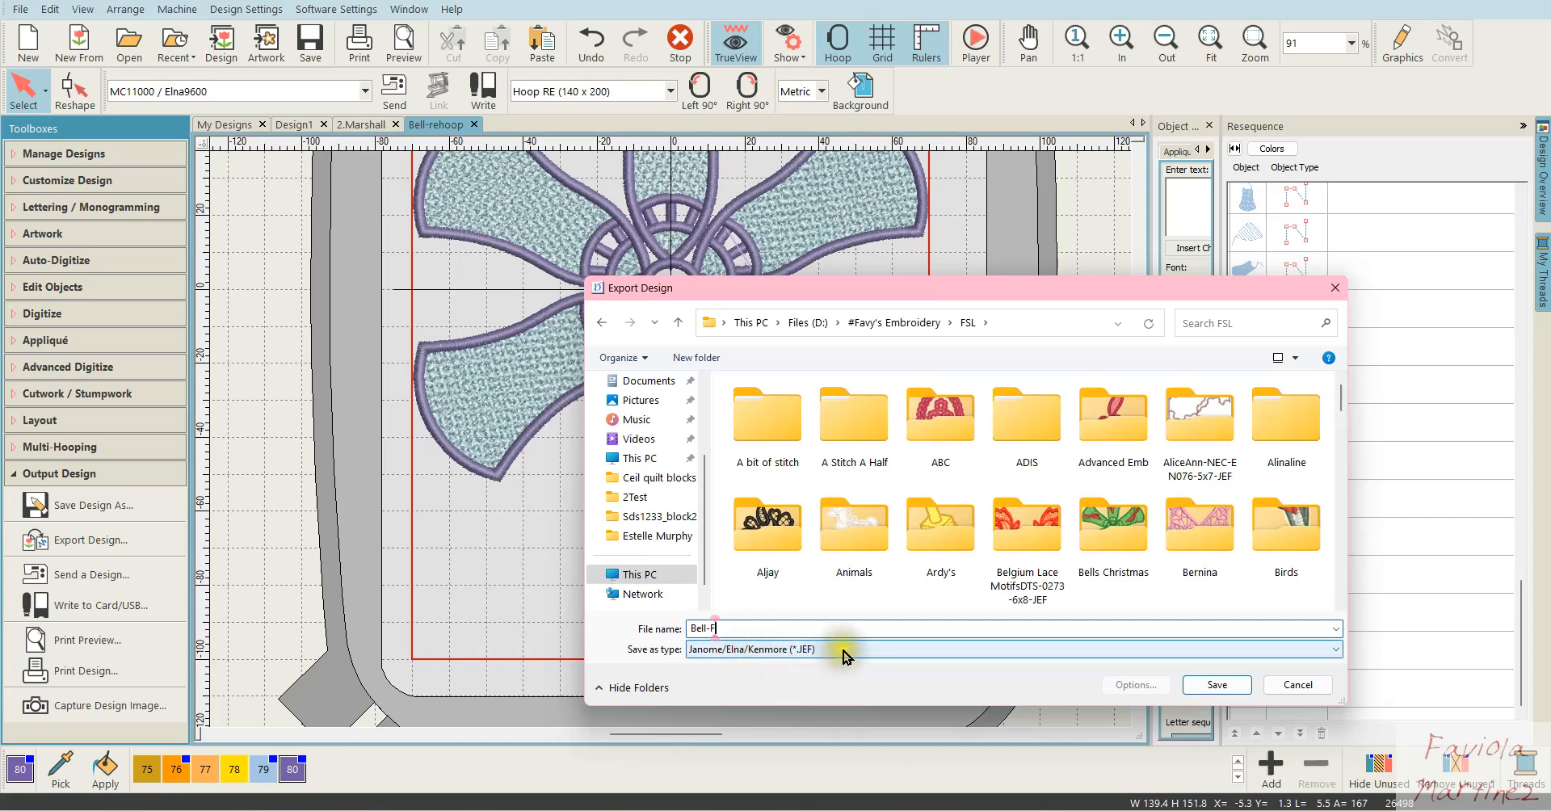
pyautogui.click(1216, 685)
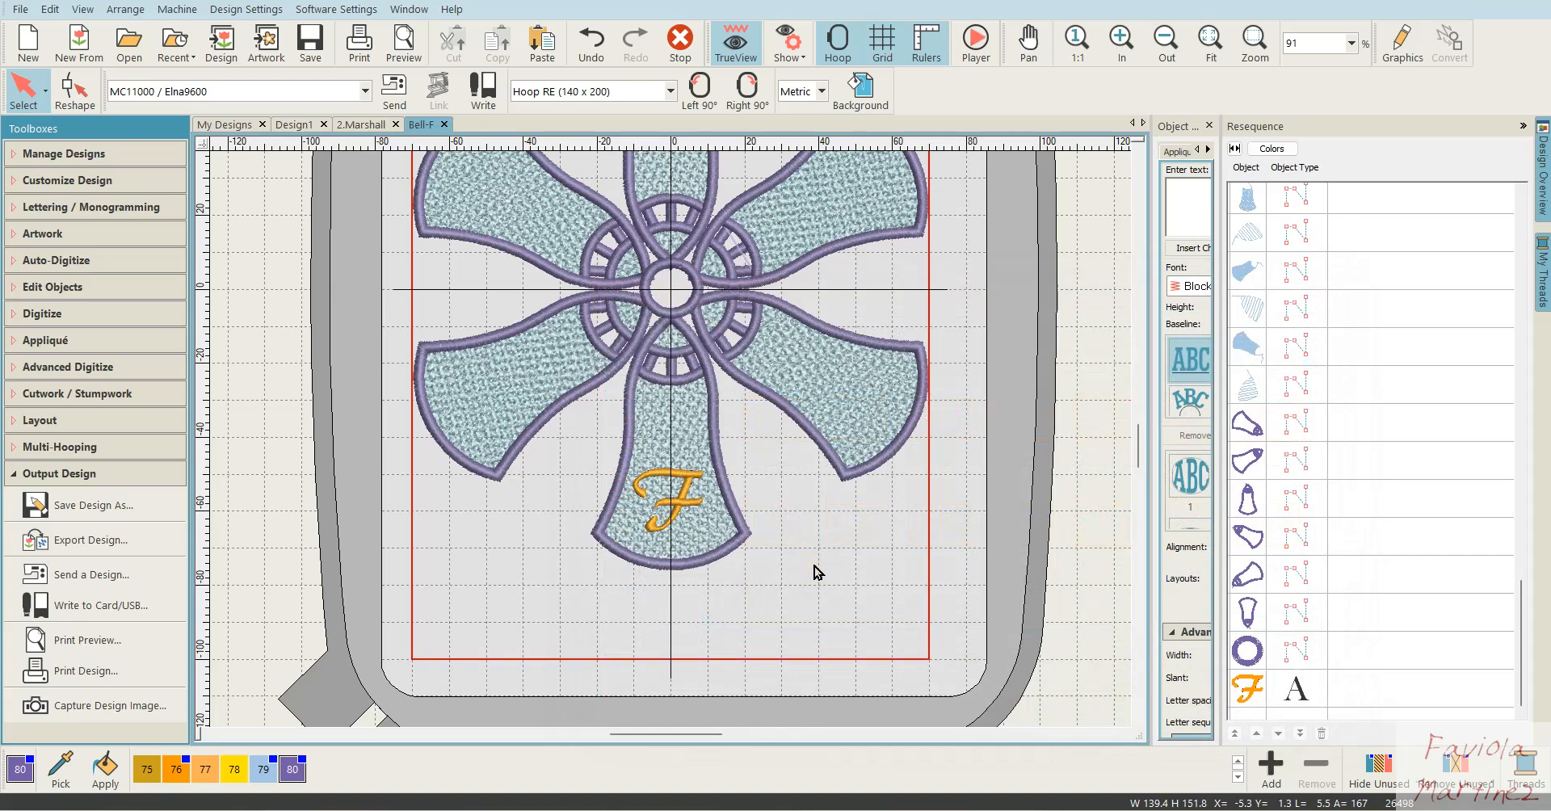
# Export the bell design again to the FSL folder, keeping the file name Bell-F.JEF
pyautogui.click(72, 546)
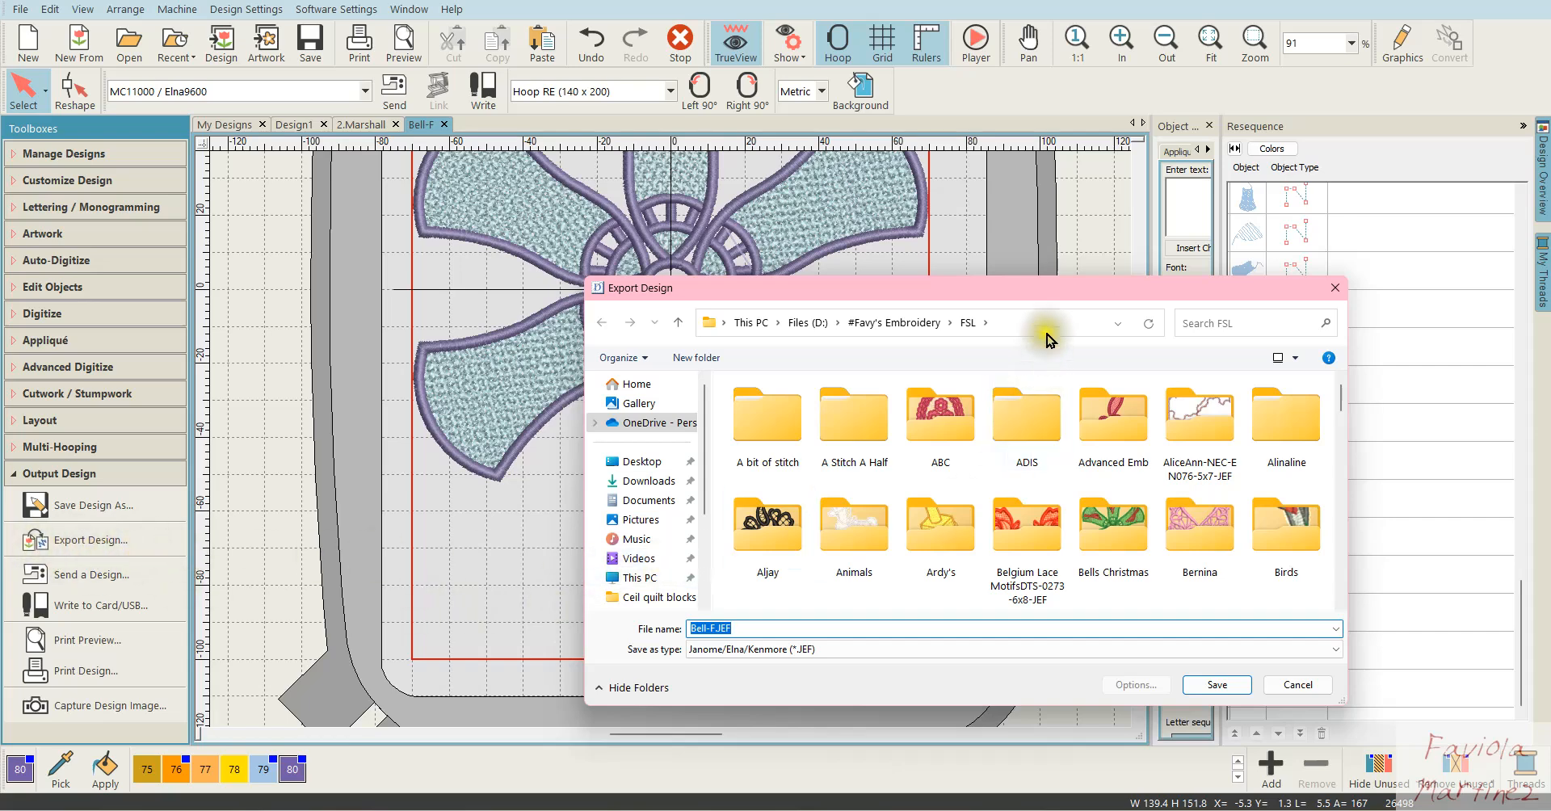
pyautogui.moveTo(1014, 291); pyautogui.dragTo(842, 181)
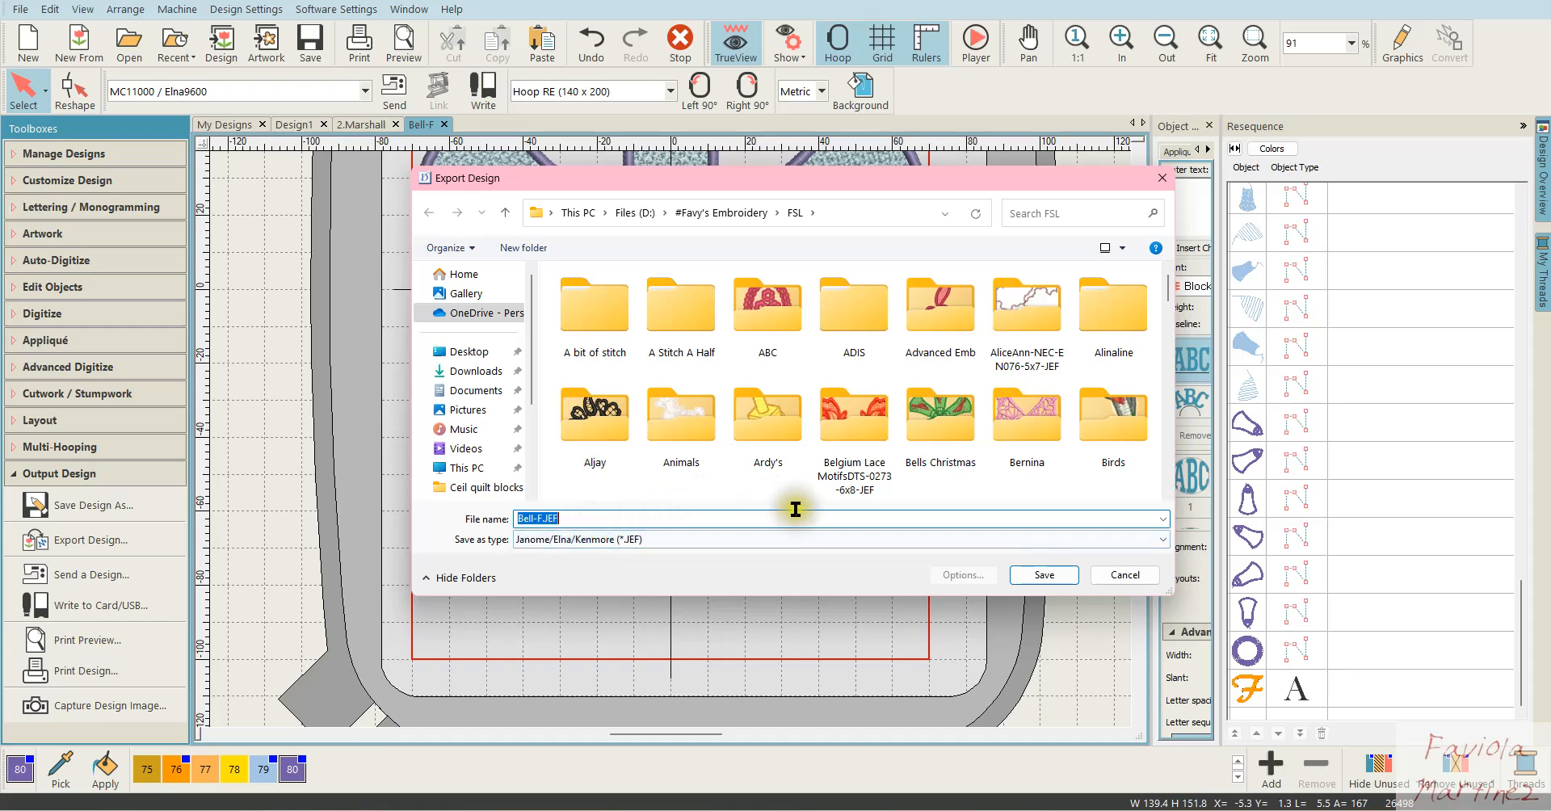
pyautogui.click(1048, 579)
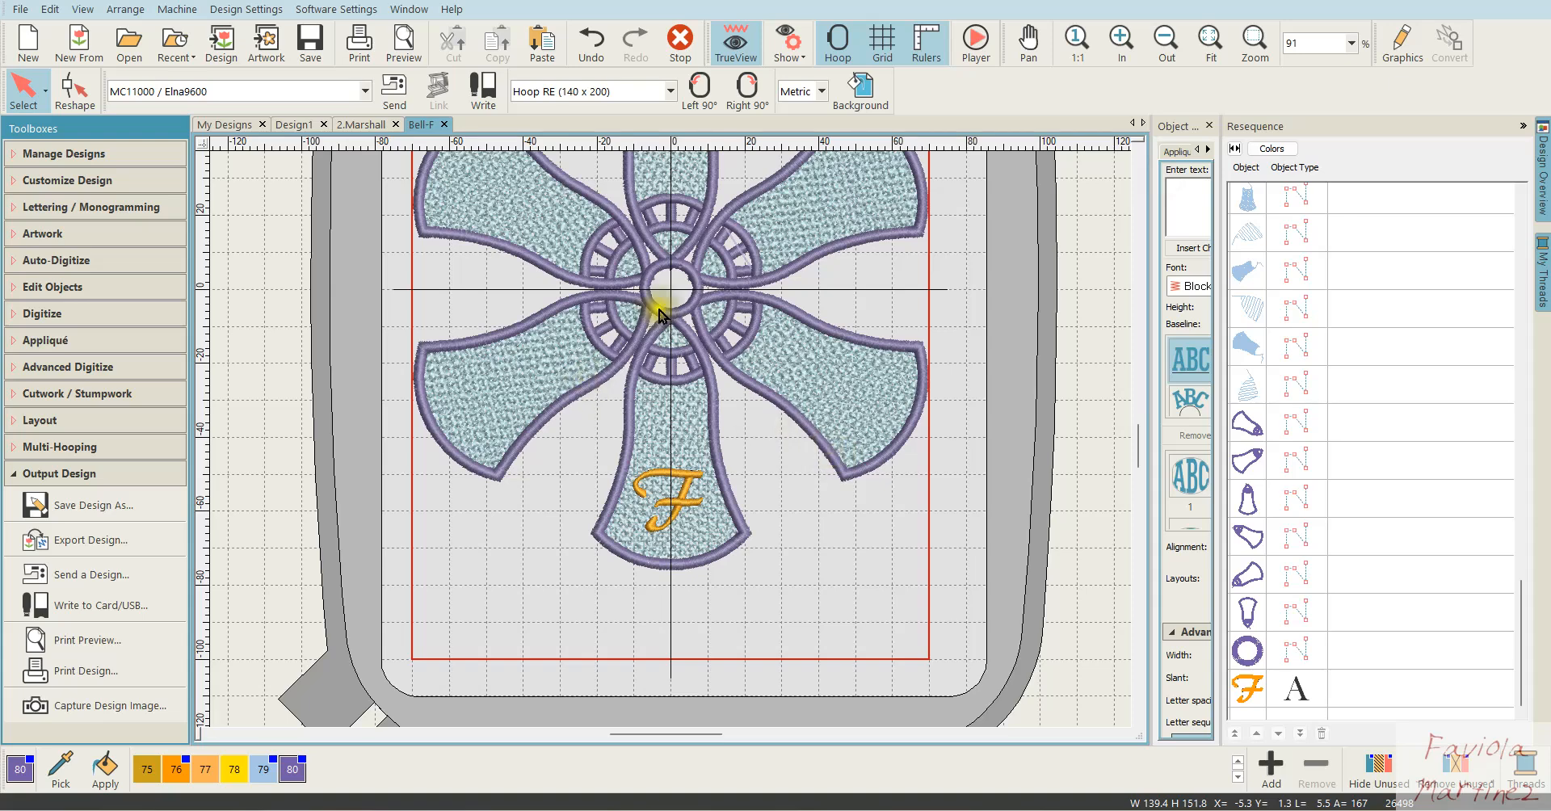
pyautogui.scroll(-1, 659, 260)
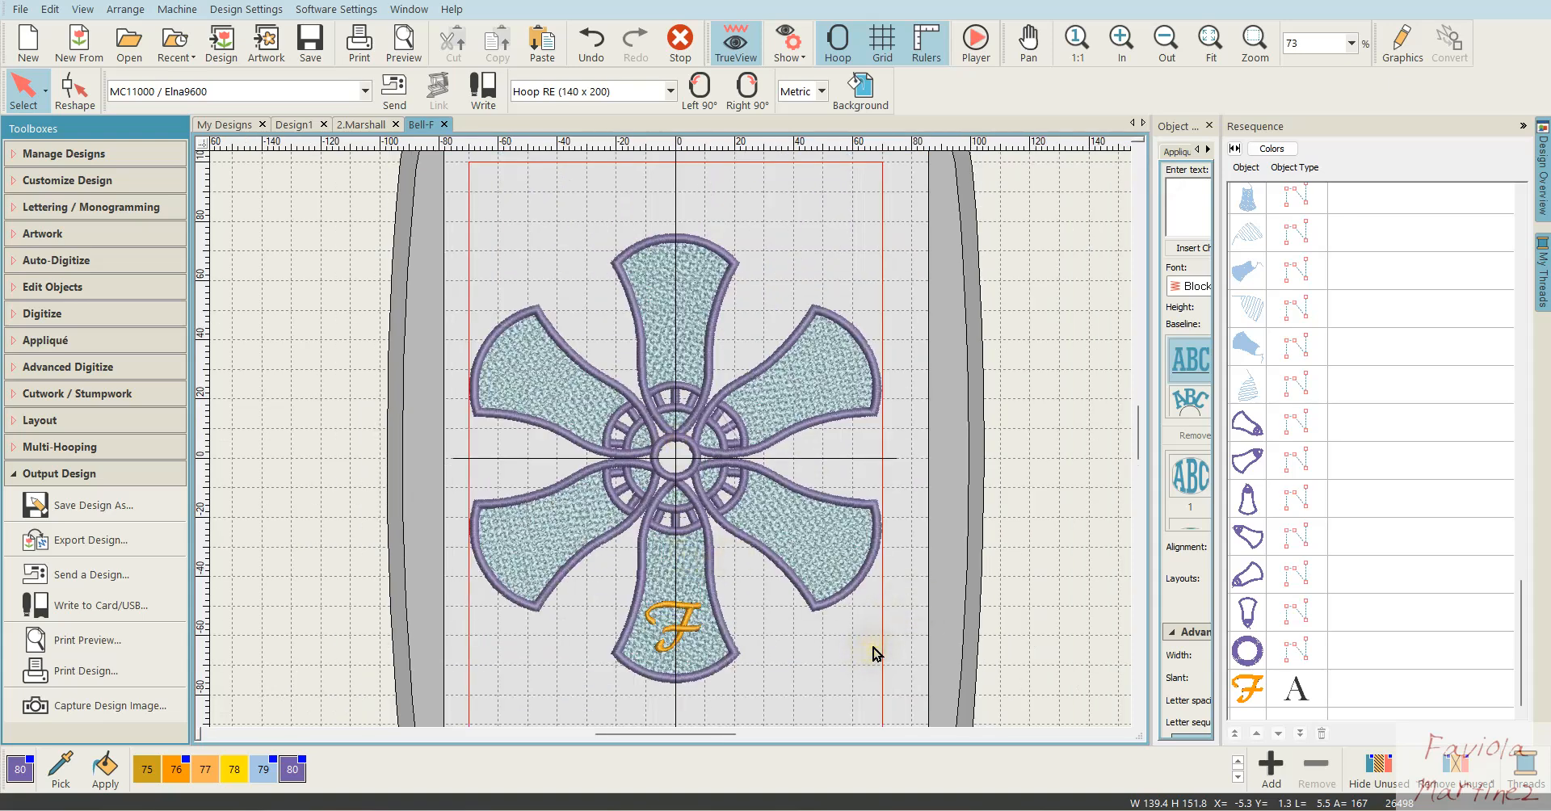
pyautogui.click(796, 650)
pyautogui.click(796, 645)
pyautogui.click(798, 650)
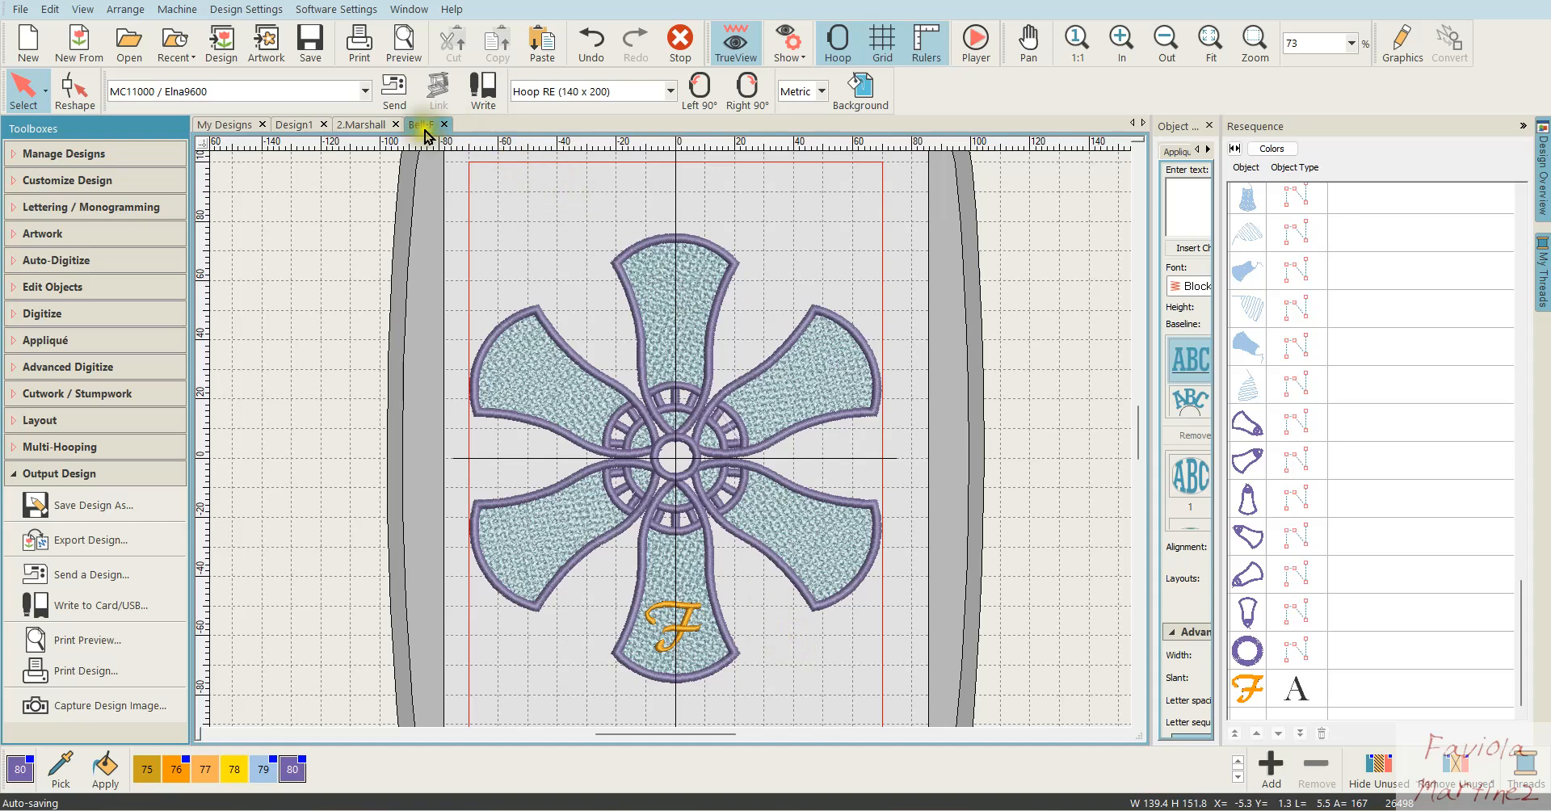
# Return to the angel wings design and clear its selection to view the object types in its stitching sequence
pyautogui.click(360, 126)
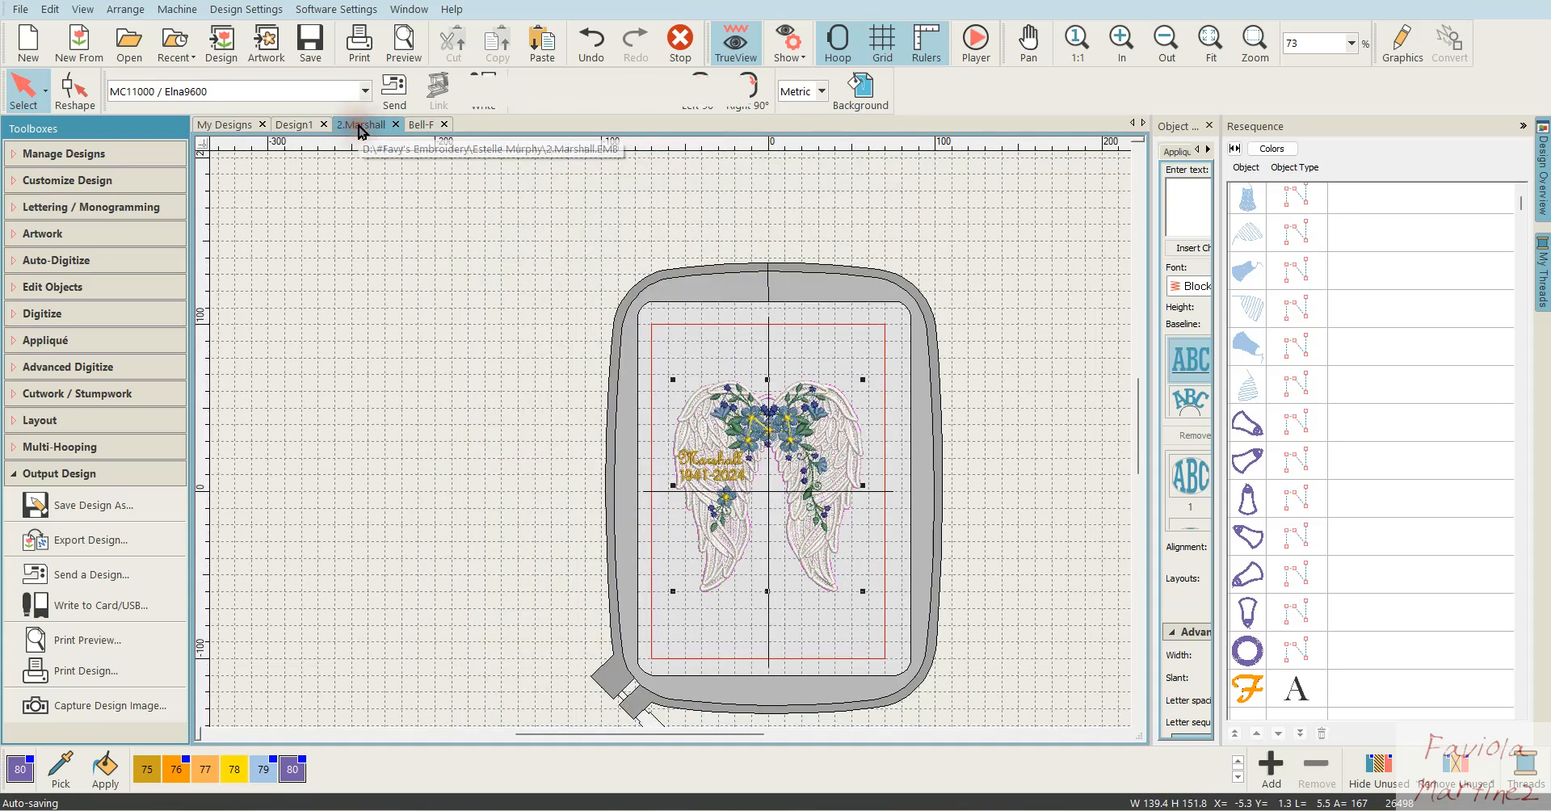
pyautogui.click(988, 533)
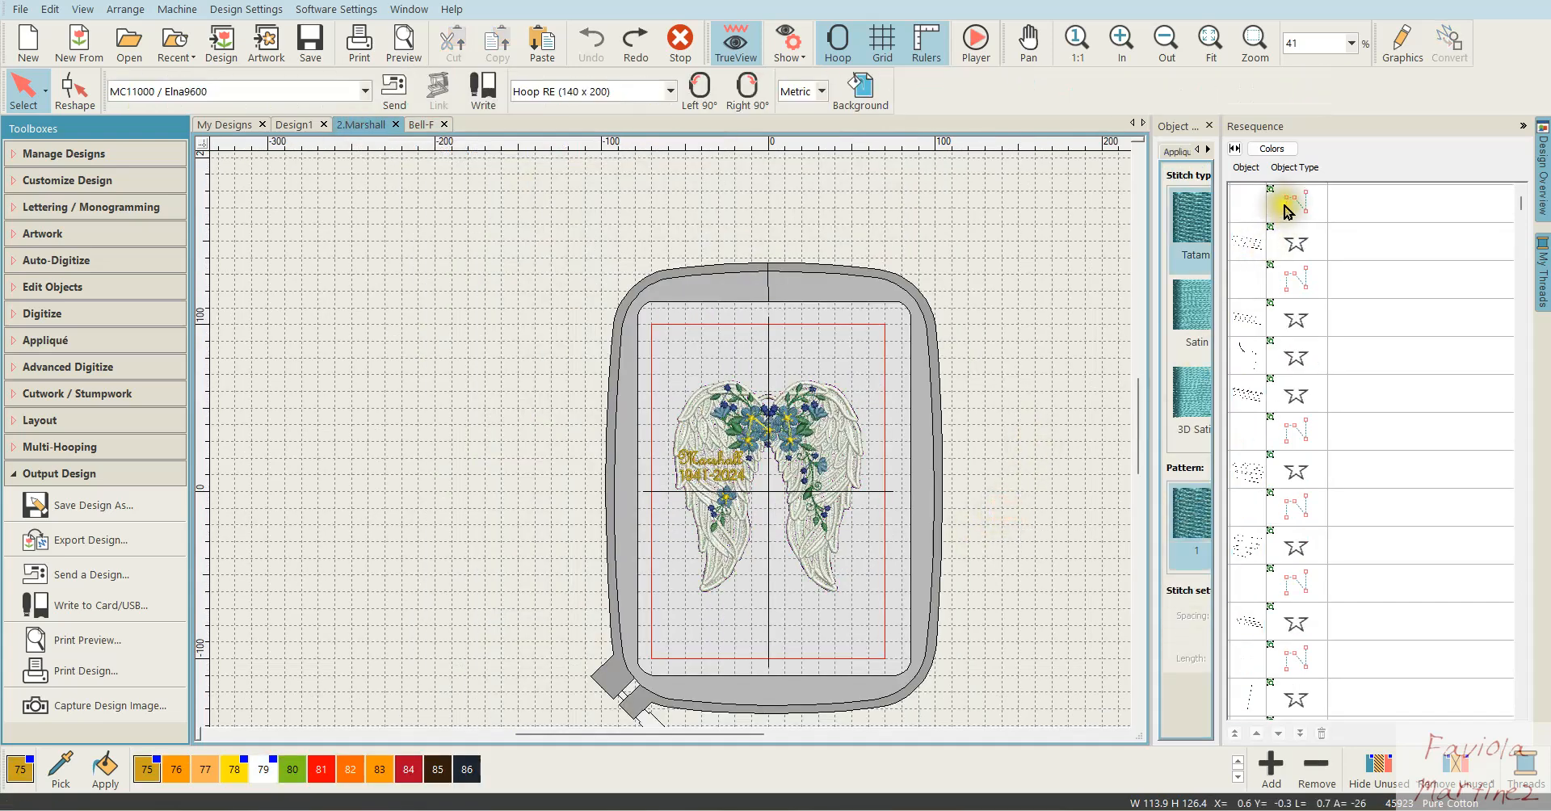